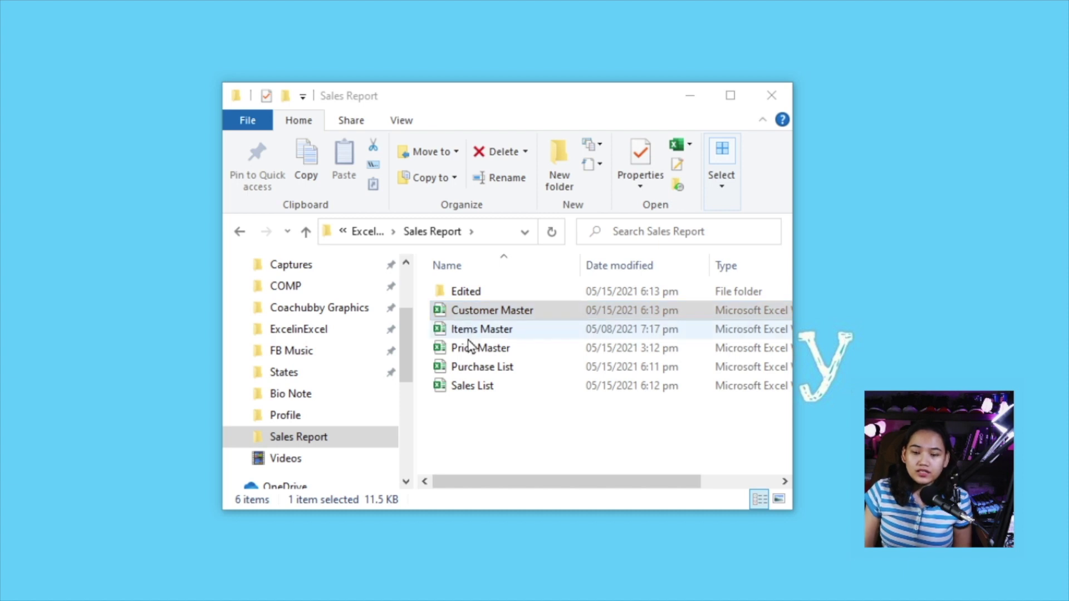
# Open Items Master from the Sales Report folder to show its seven-item ItemsList table.
pyautogui.doubleClick(460, 330)
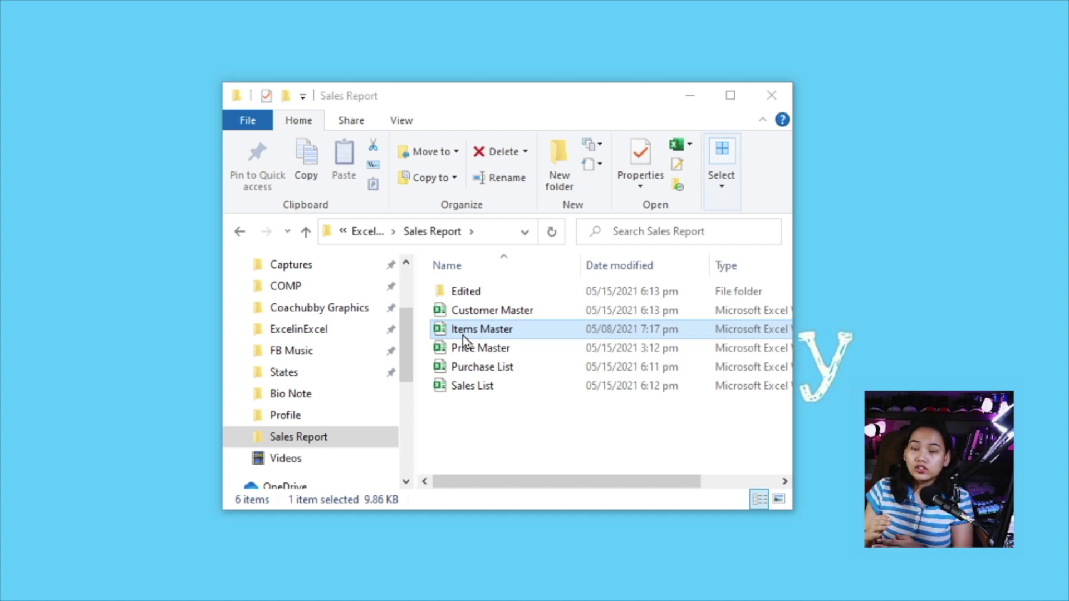
pyautogui.doubleClick(463, 335)
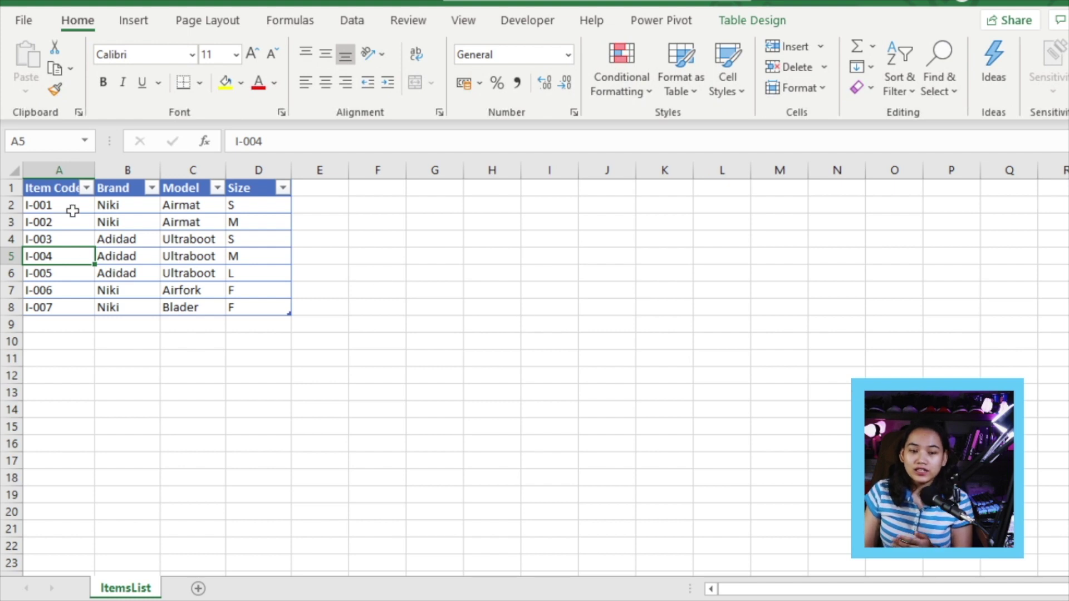
# Select the item codes in column A and point out the Airmat and Ultraboot models.
pyautogui.moveTo(67, 209); pyautogui.dragTo(55, 309)
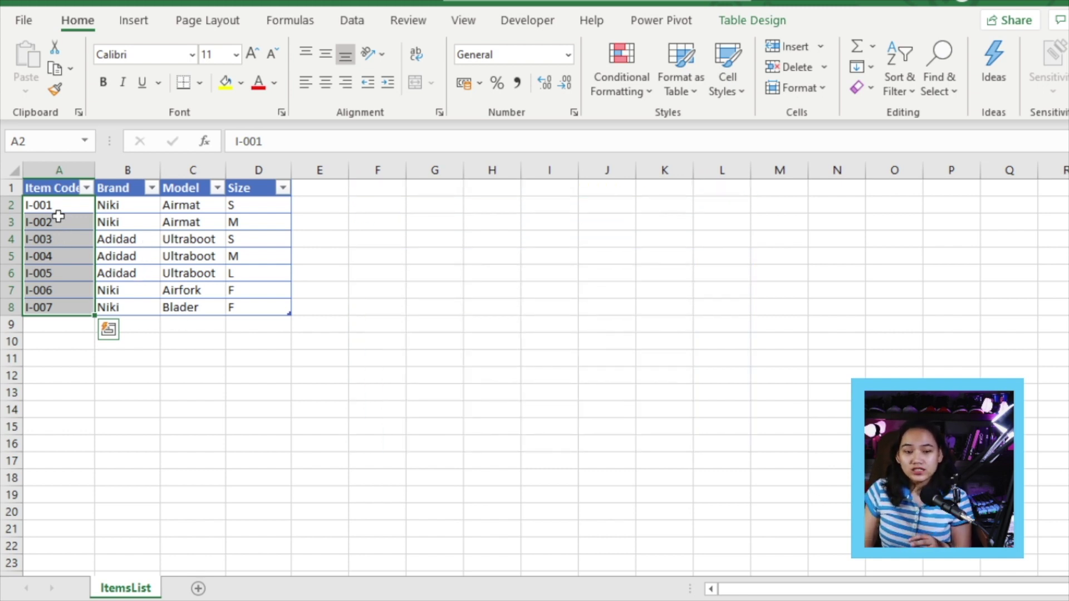
pyautogui.moveTo(61, 205); pyautogui.dragTo(74, 299)
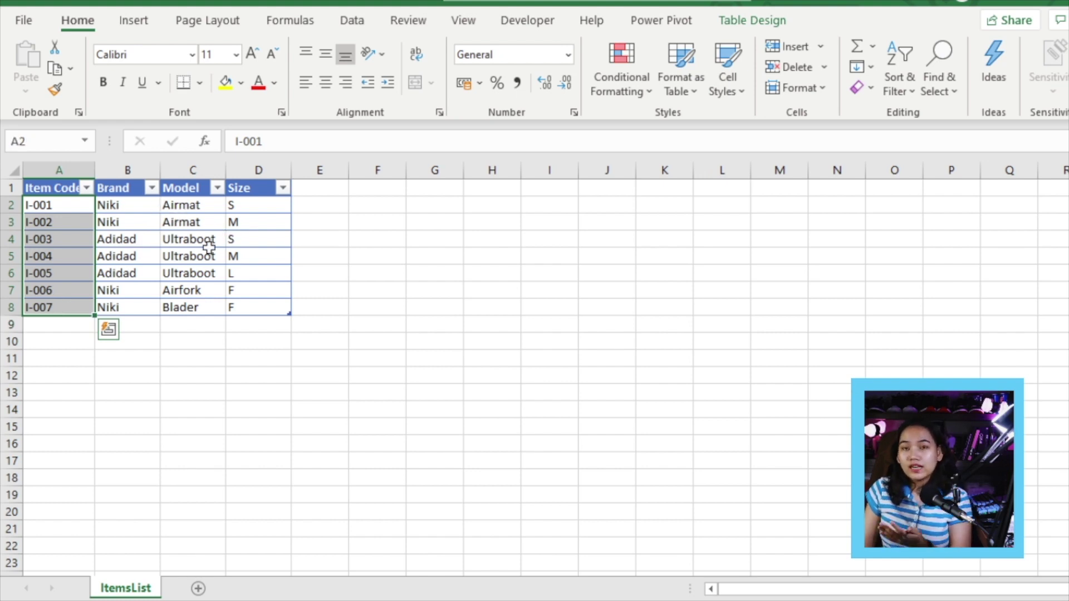
pyautogui.click(162, 222)
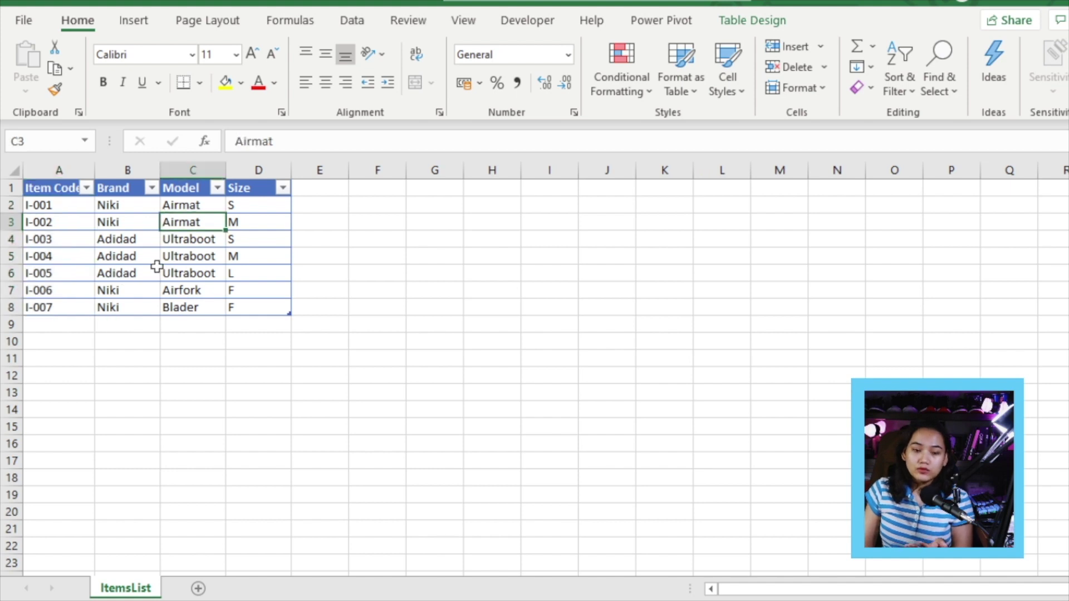
pyautogui.click(164, 257)
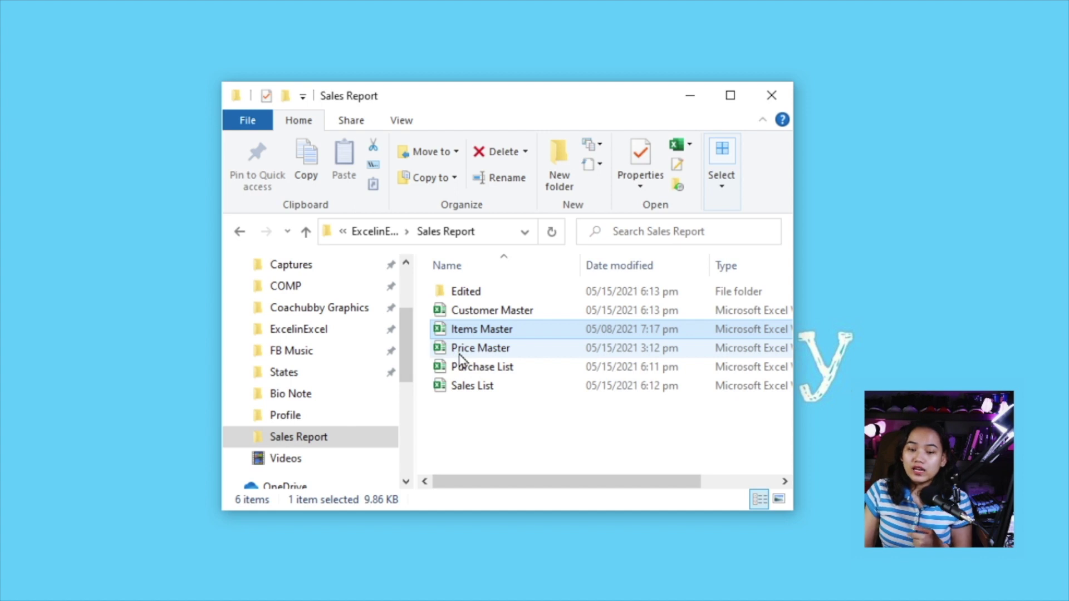
# Review Price Master's first item code and purchase price, then open the Purchase List workbook.
pyautogui.doubleClick(458, 350)
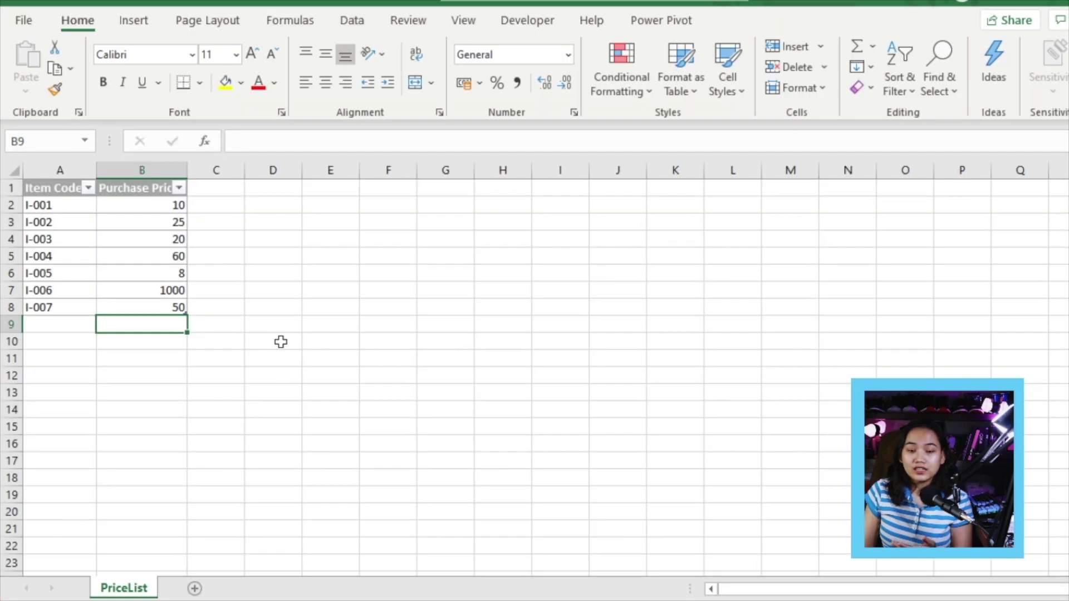
pyautogui.click(65, 202)
pyautogui.click(132, 212)
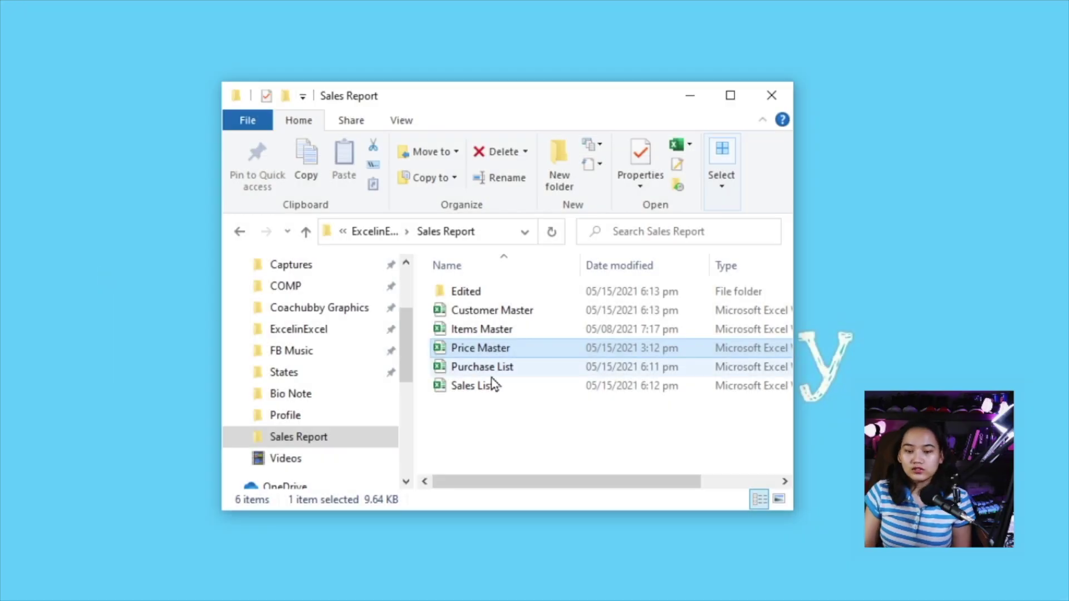
pyautogui.doubleClick(490, 368)
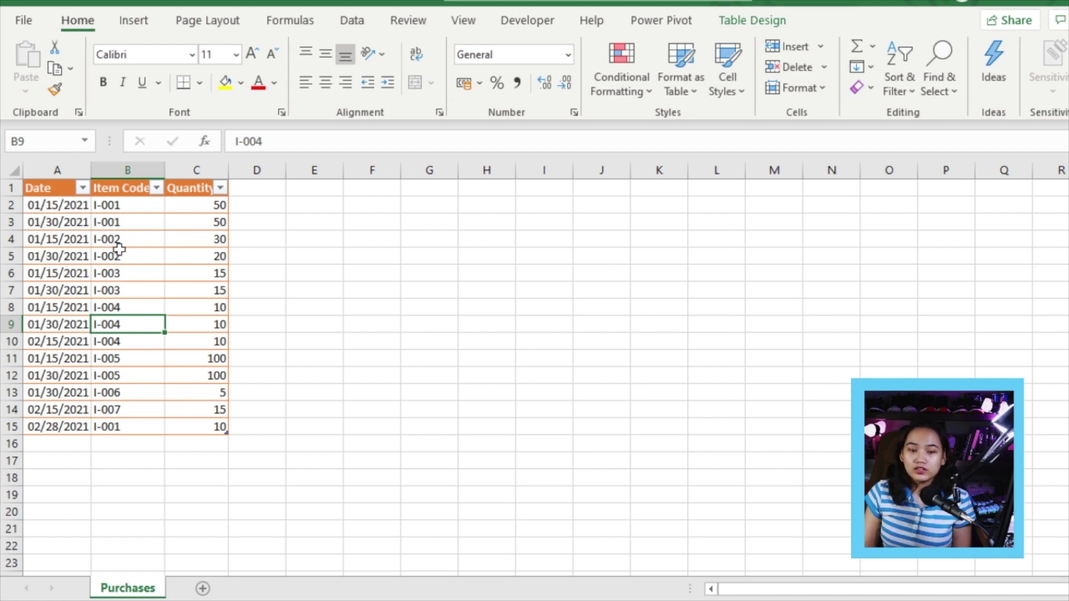
# Check the purchase date, item code and quantity in A2, B2 and C2 of Purchases.
pyautogui.click(75, 206)
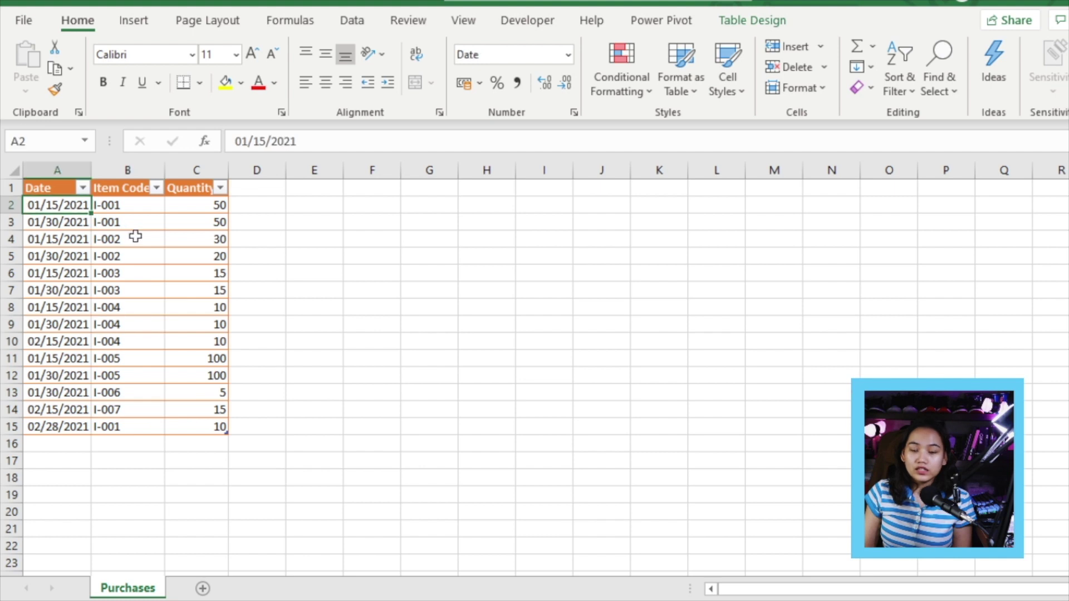
pyautogui.click(148, 209)
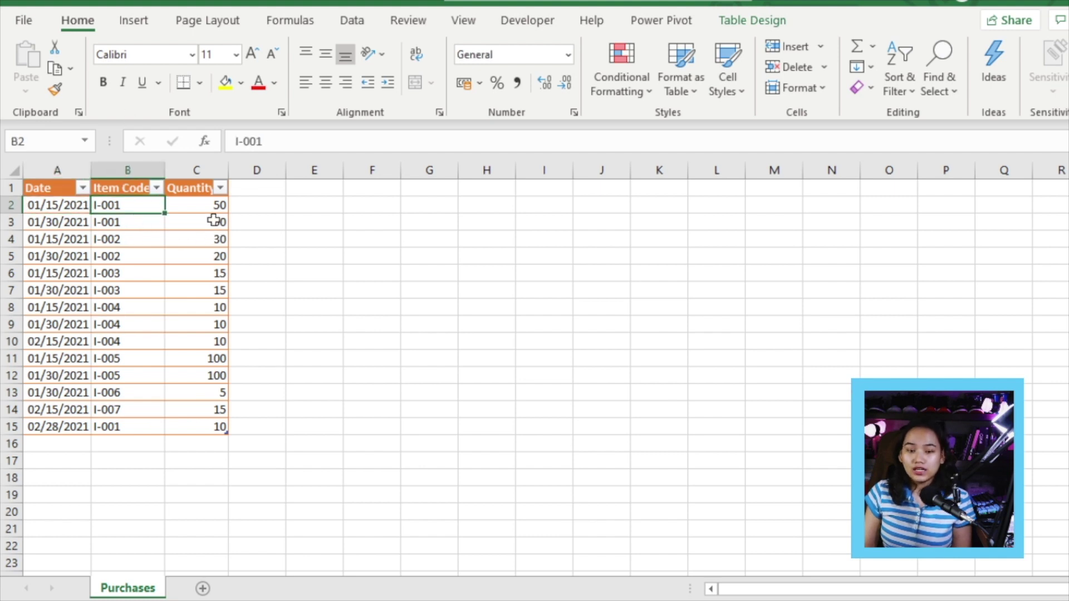
pyautogui.click(204, 206)
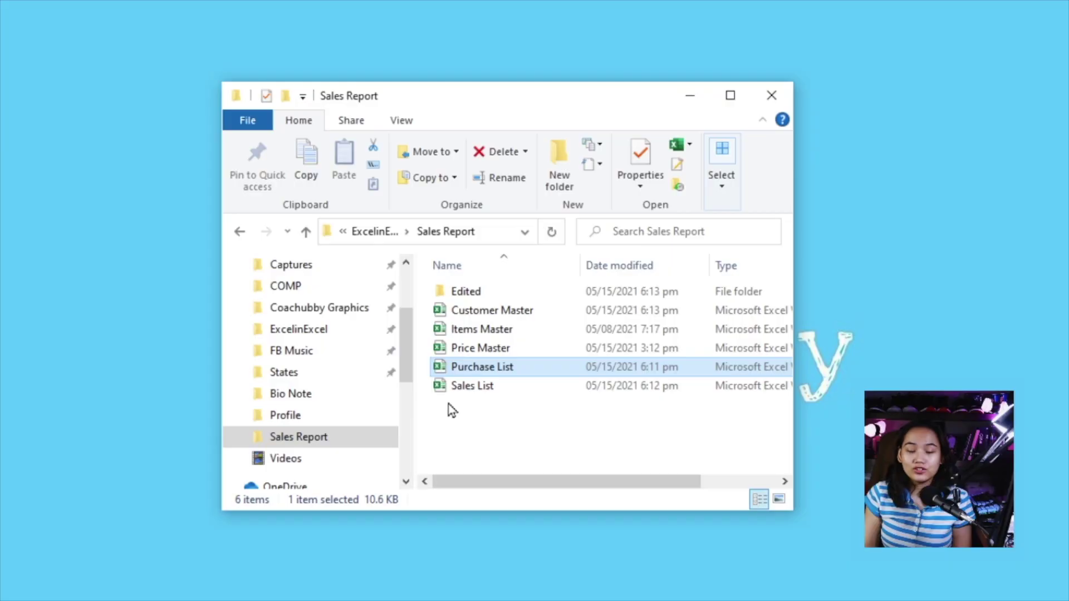
# Review Sales List's customer, item code, quantity and price columns, then start a blank workbook.
pyautogui.doubleClick(466, 392)
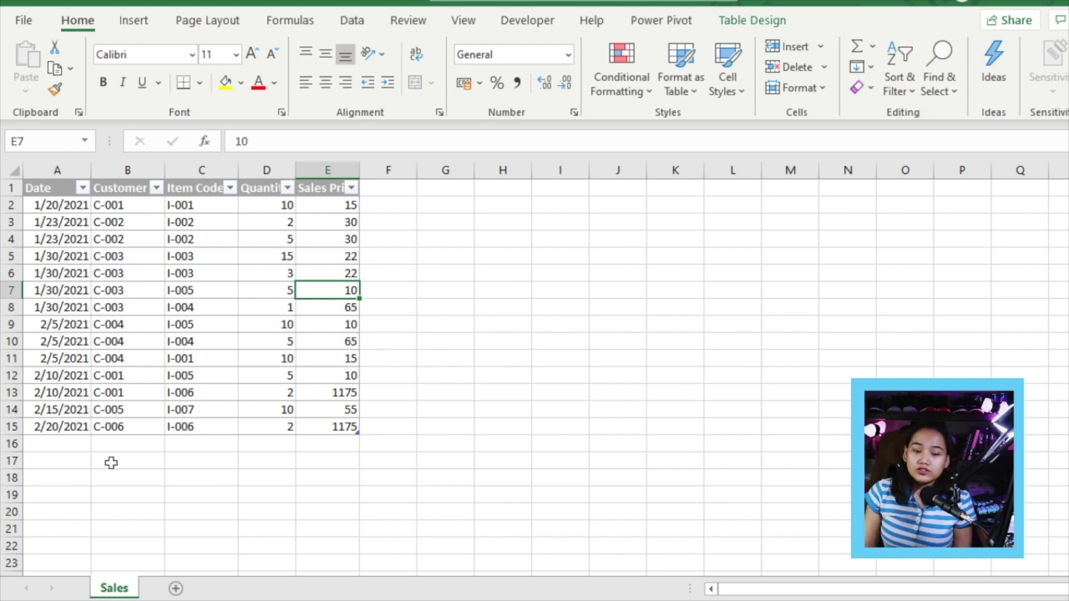
pyautogui.click(112, 445)
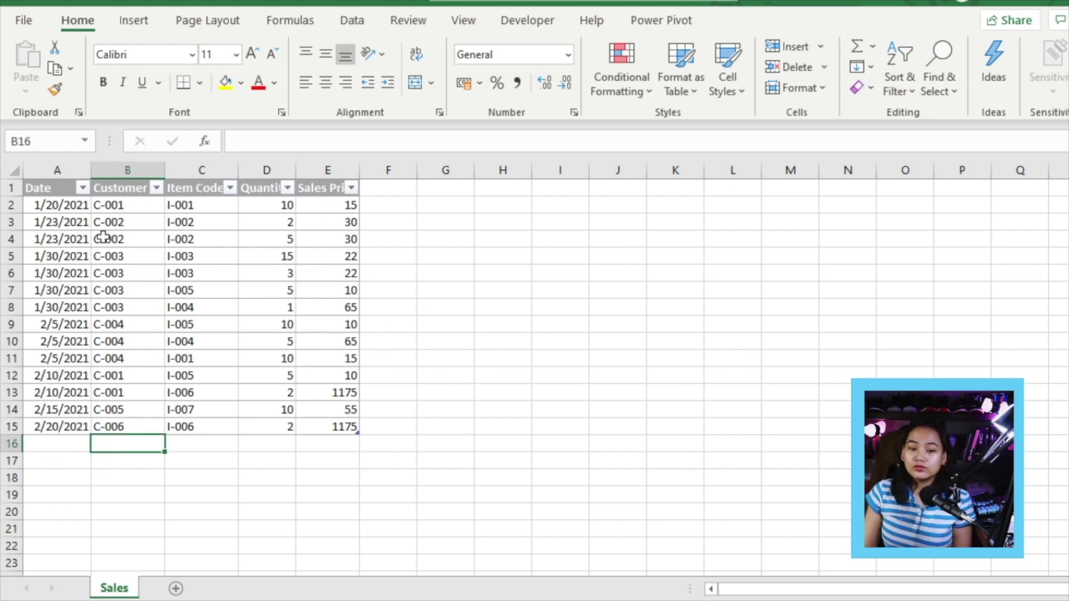
pyautogui.click(135, 209)
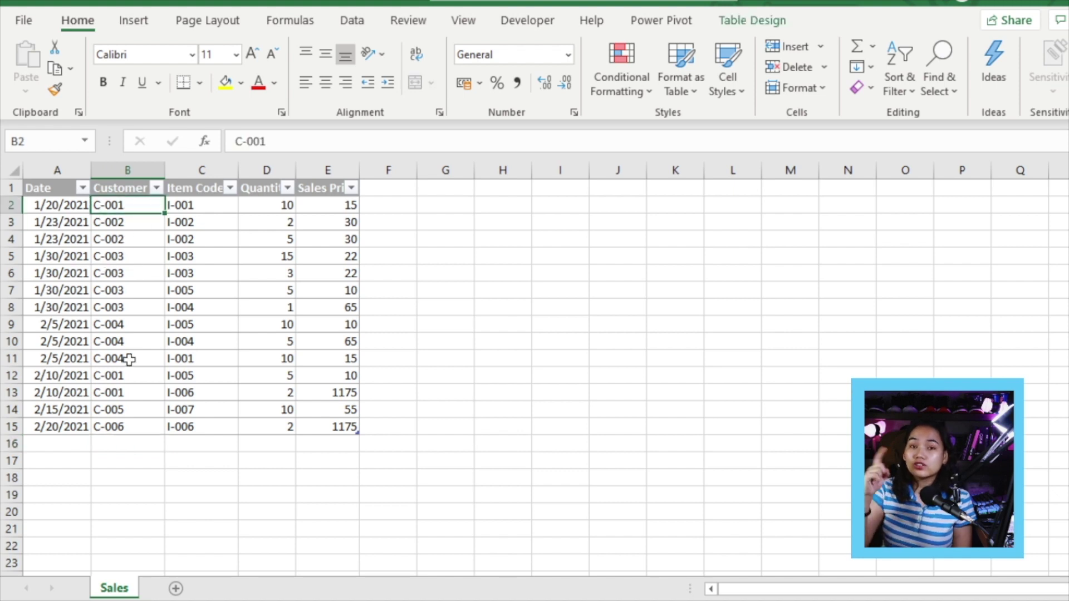
pyautogui.click(215, 210)
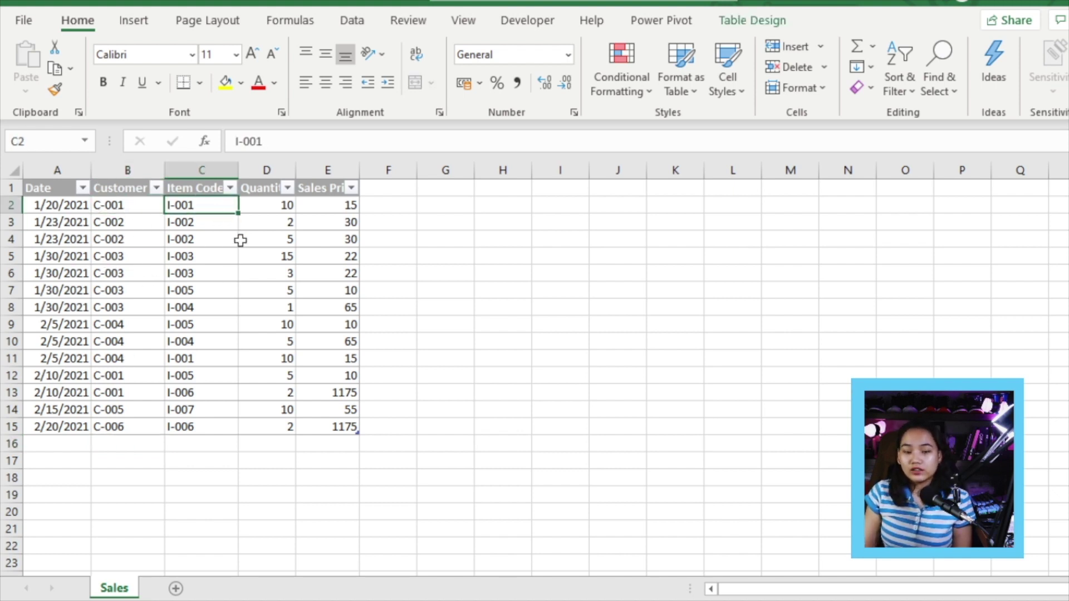
pyautogui.click(265, 215)
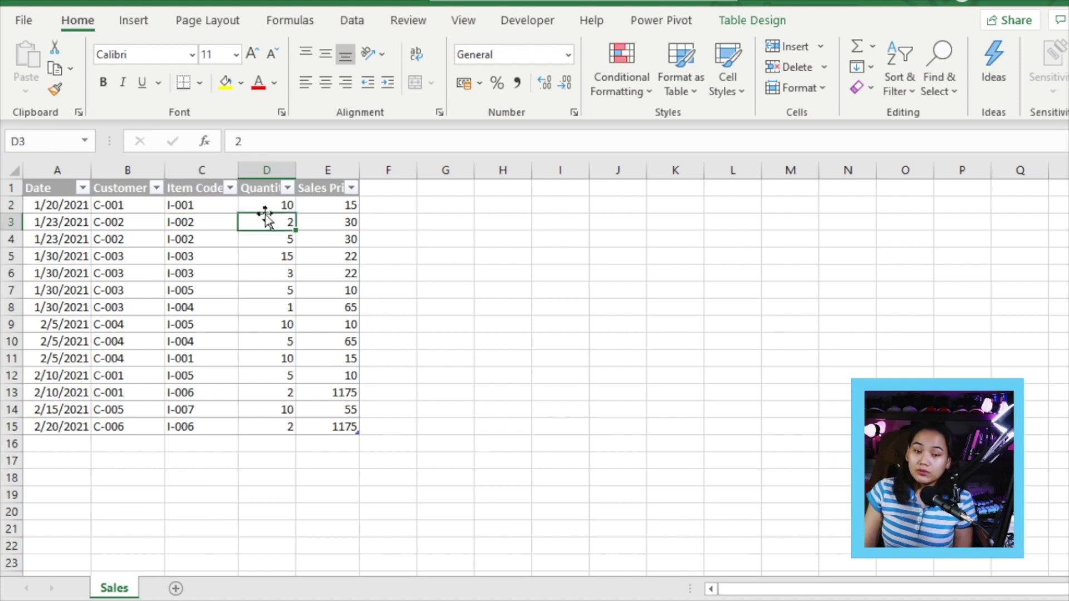
pyautogui.click(343, 217)
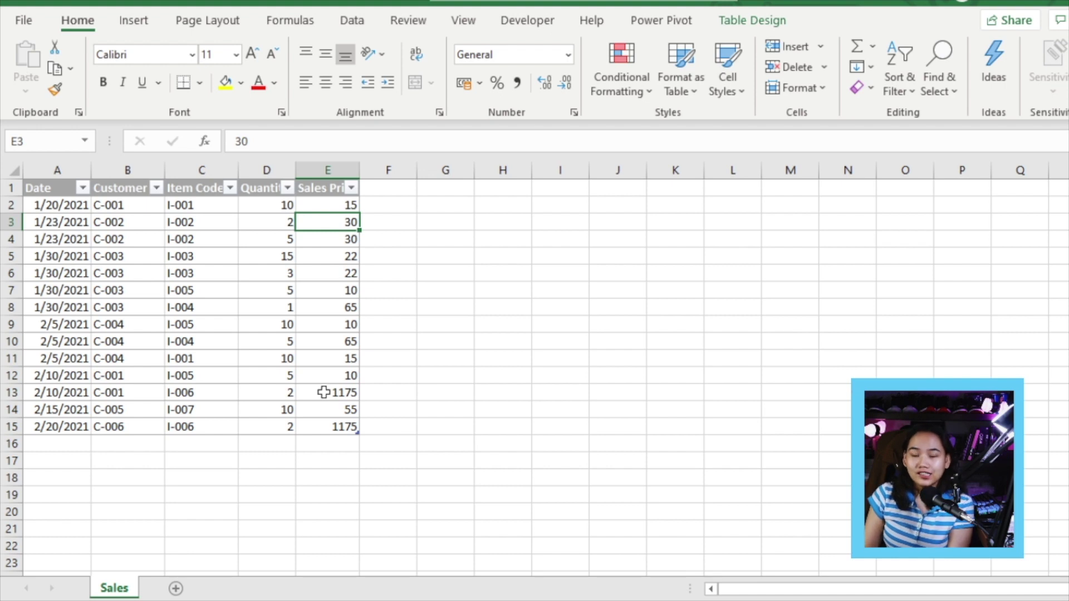
pyautogui.hotkey('ctrl', 'n')
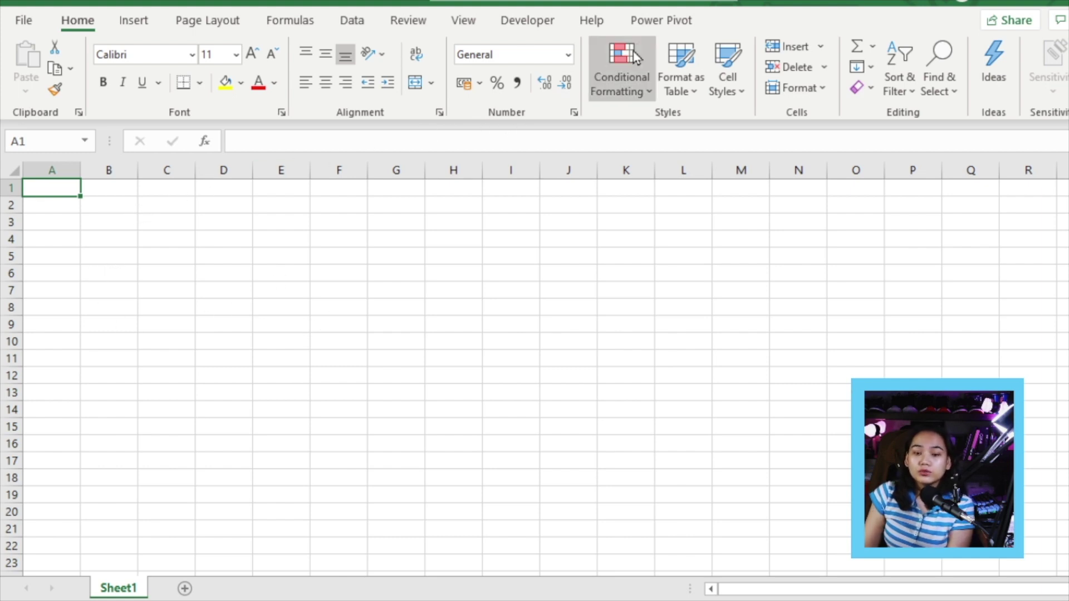
# Switch the ribbon to the Power Pivot tab.
pyautogui.click(668, 22)
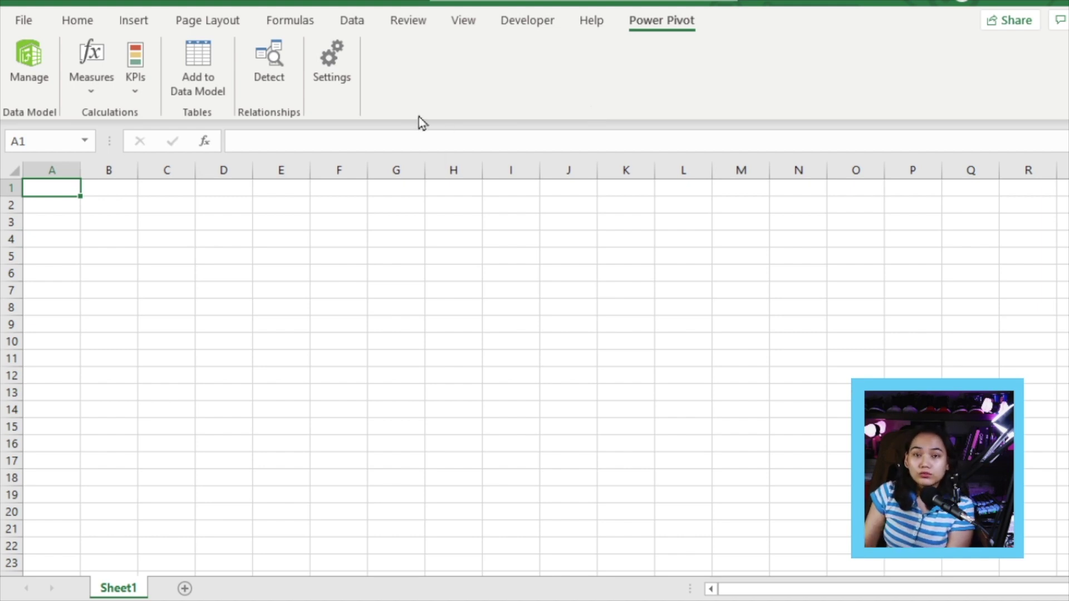
# Open the Power Pivot Manage window showing the empty data model.
pyautogui.click(31, 84)
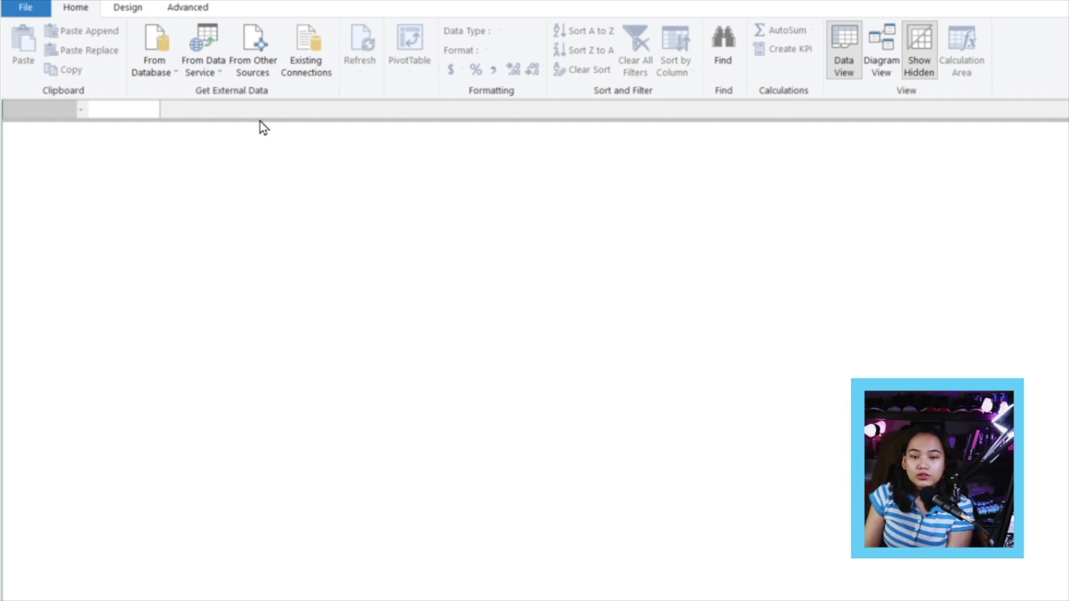
# Start an Excel File import, using the first row as column headers.
pyautogui.click(260, 69)
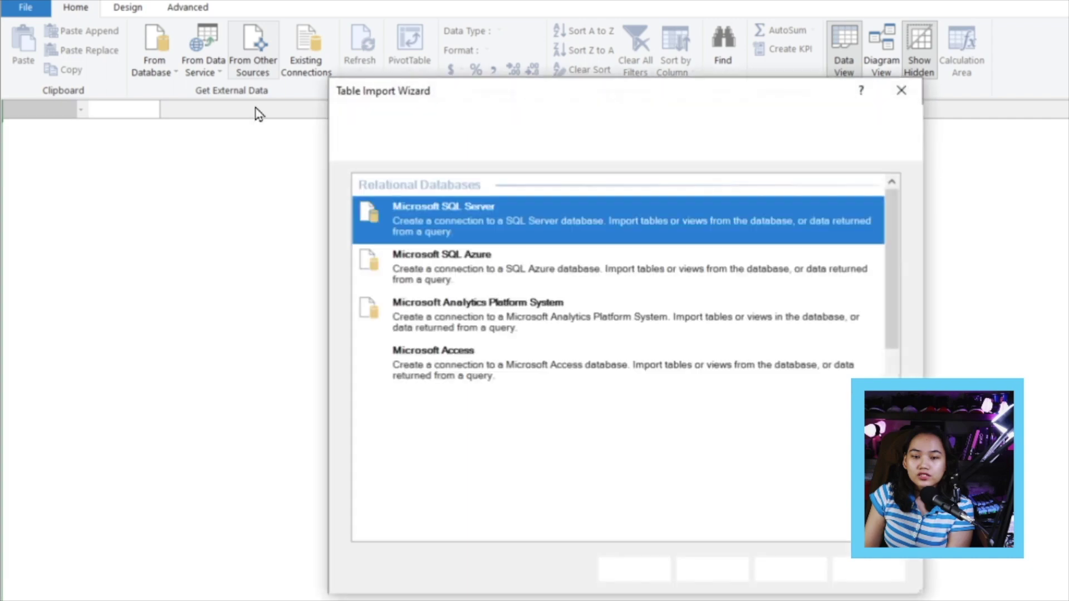
pyautogui.moveTo(542, 100); pyautogui.dragTo(306, 57)
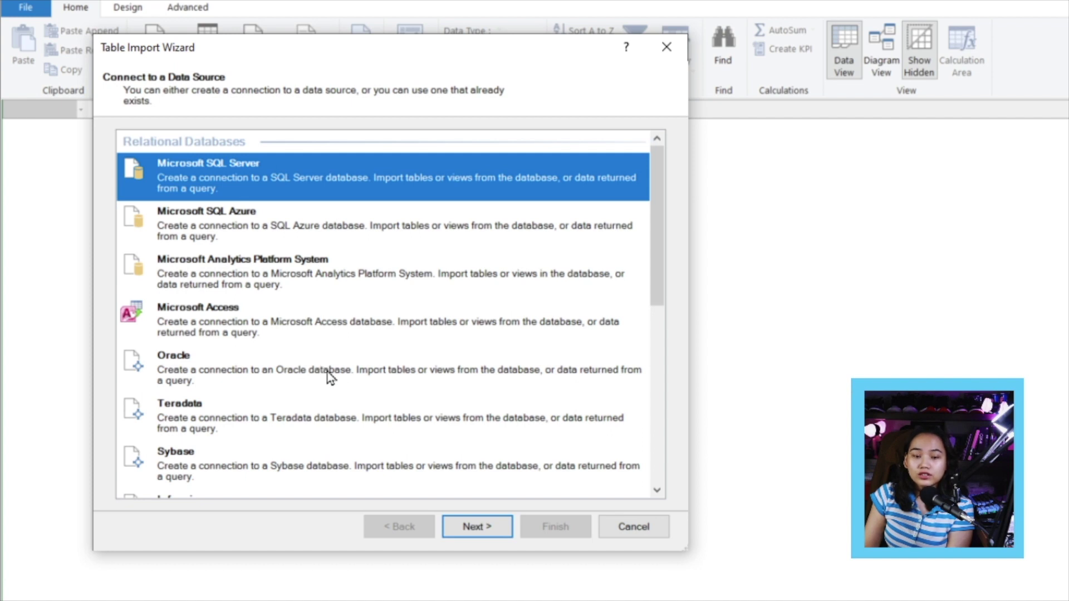
pyautogui.scroll(-10, 332, 373)
pyautogui.click(235, 408)
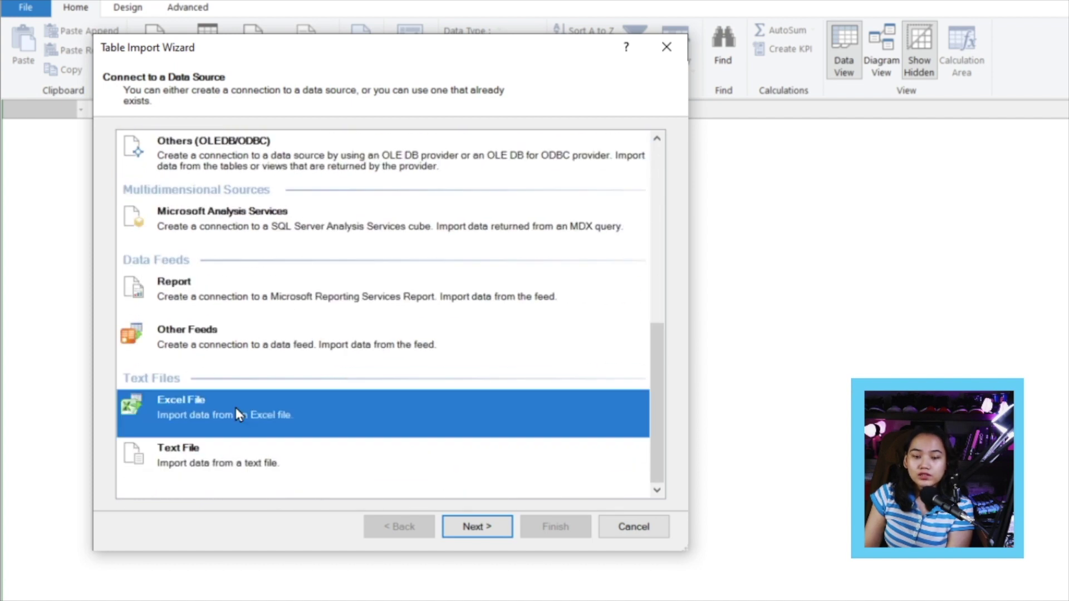
pyautogui.click(458, 534)
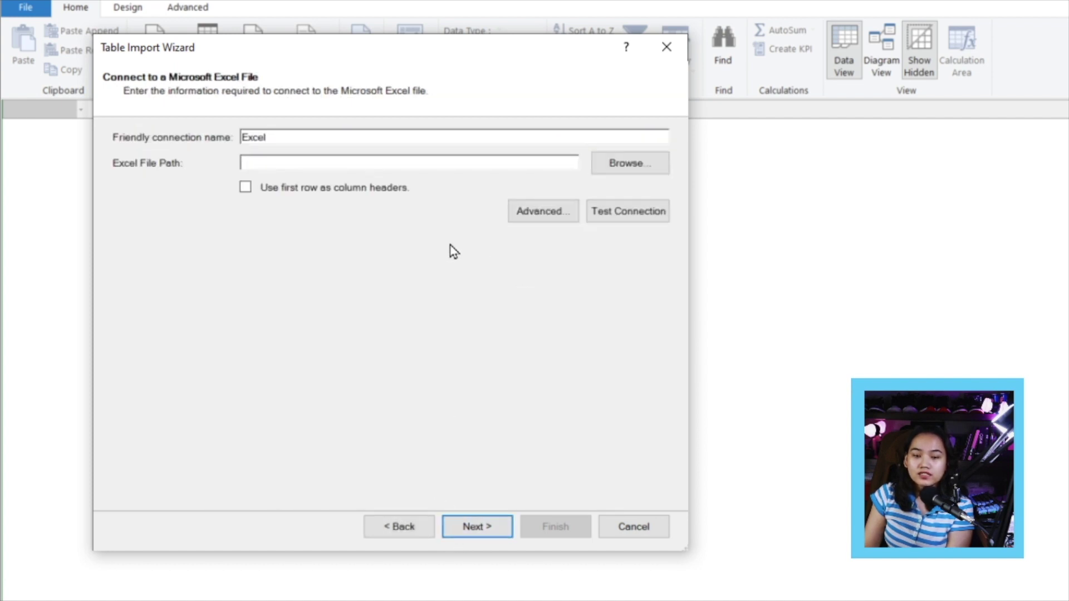
pyautogui.click(248, 191)
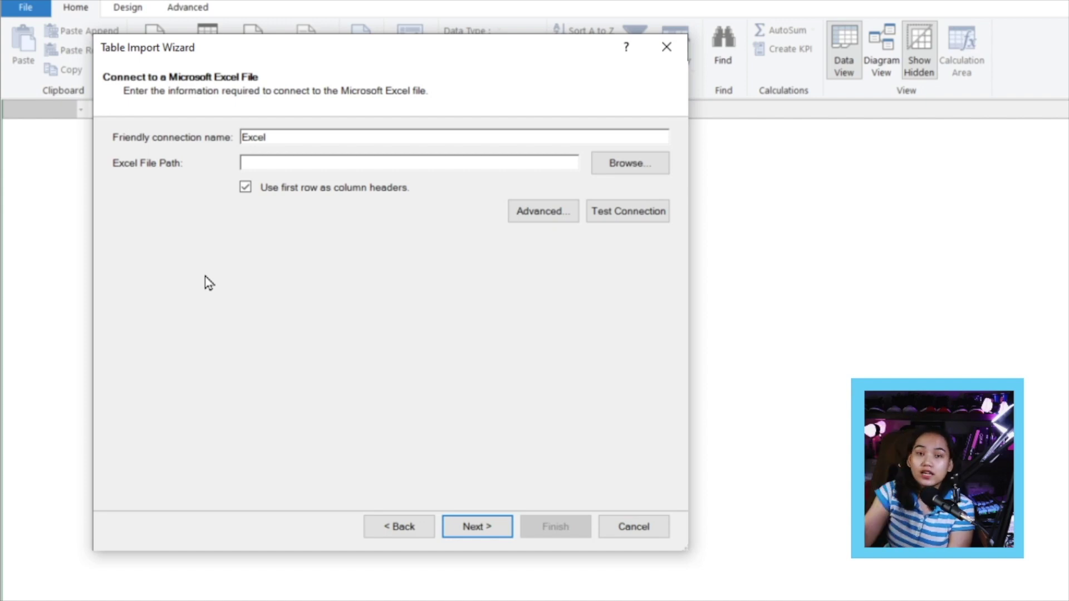
# Choose Customer Master as the source and import its 15-row Customers table.
pyautogui.click(646, 166)
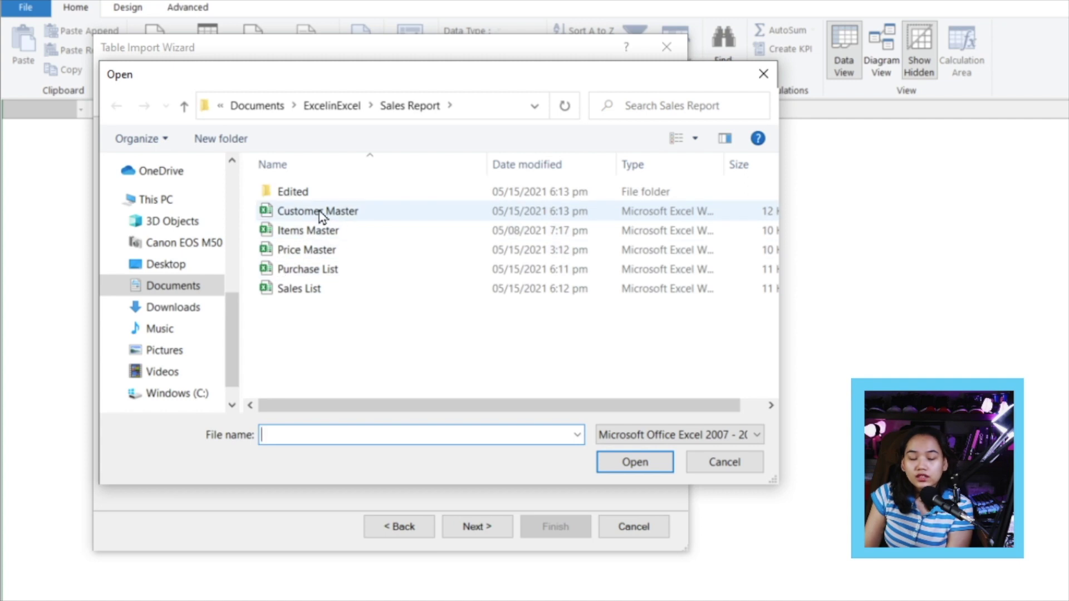
pyautogui.doubleClick(321, 212)
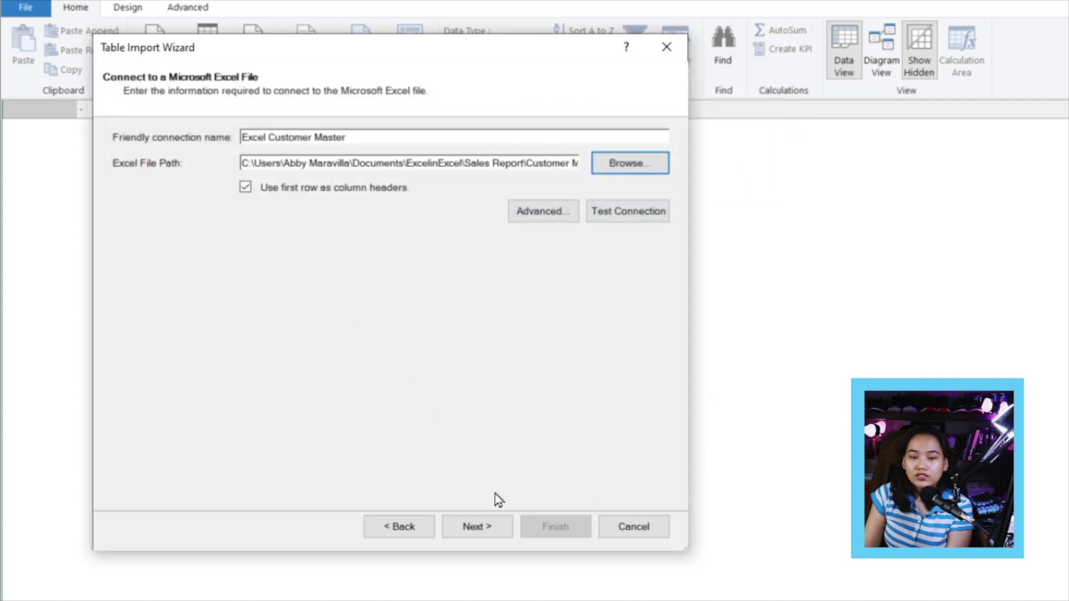
pyautogui.click(481, 529)
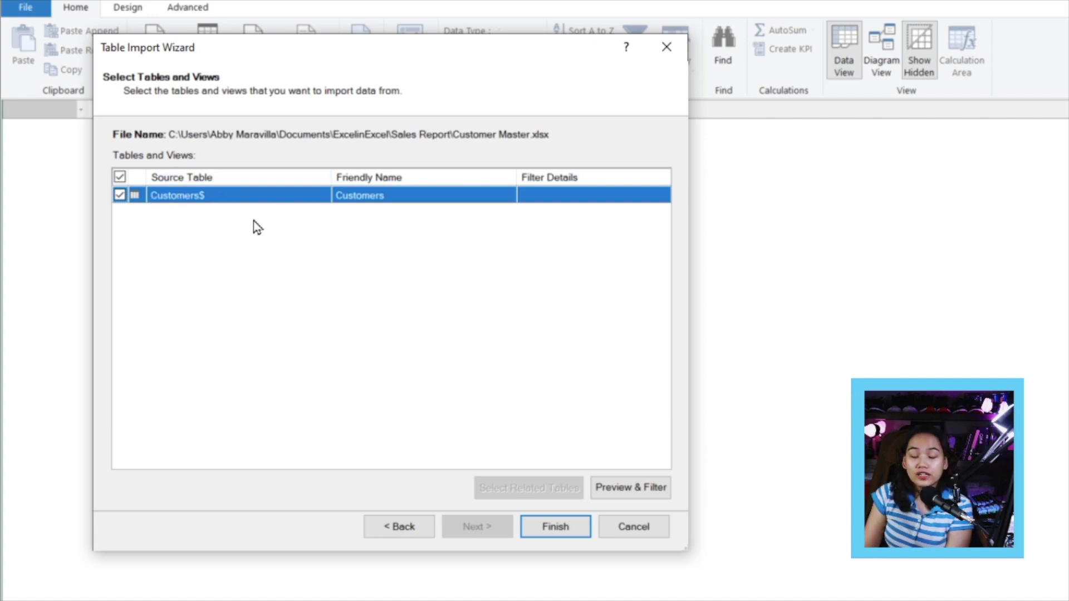
pyautogui.click(539, 532)
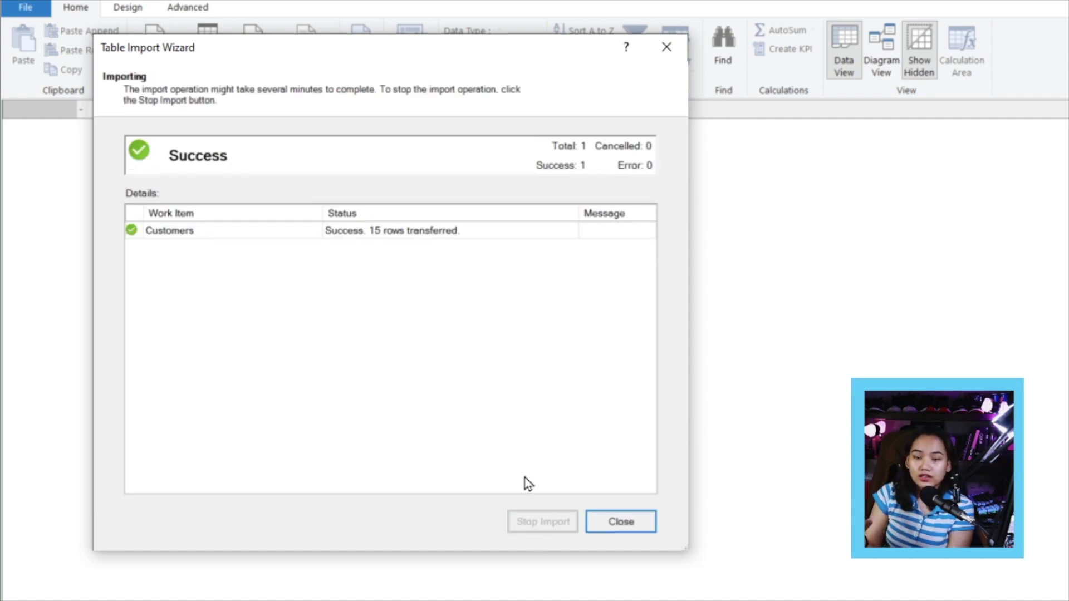
pyautogui.click(405, 229)
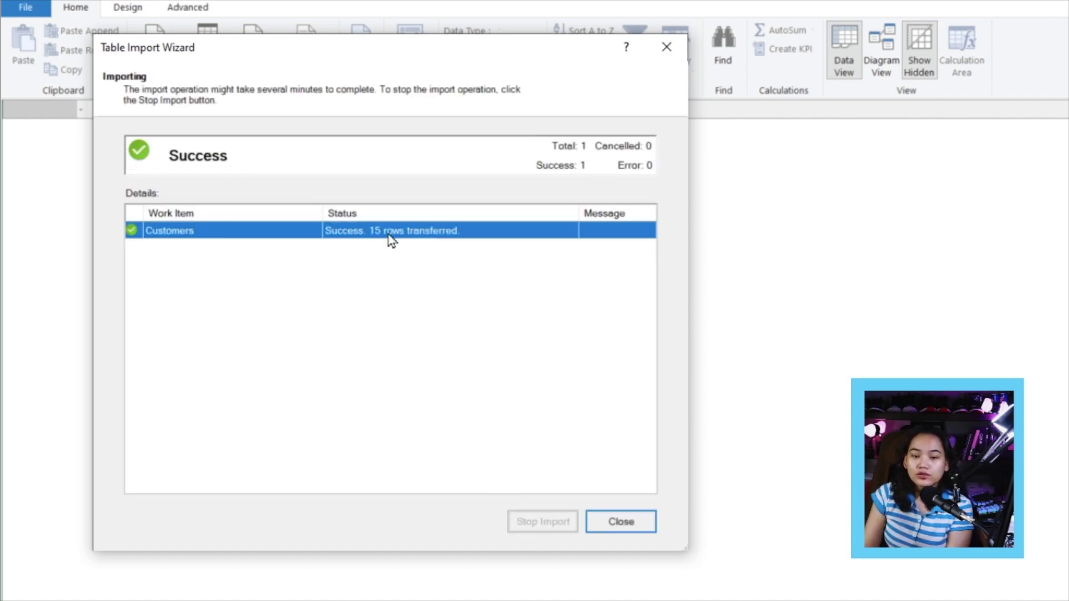
pyautogui.click(607, 533)
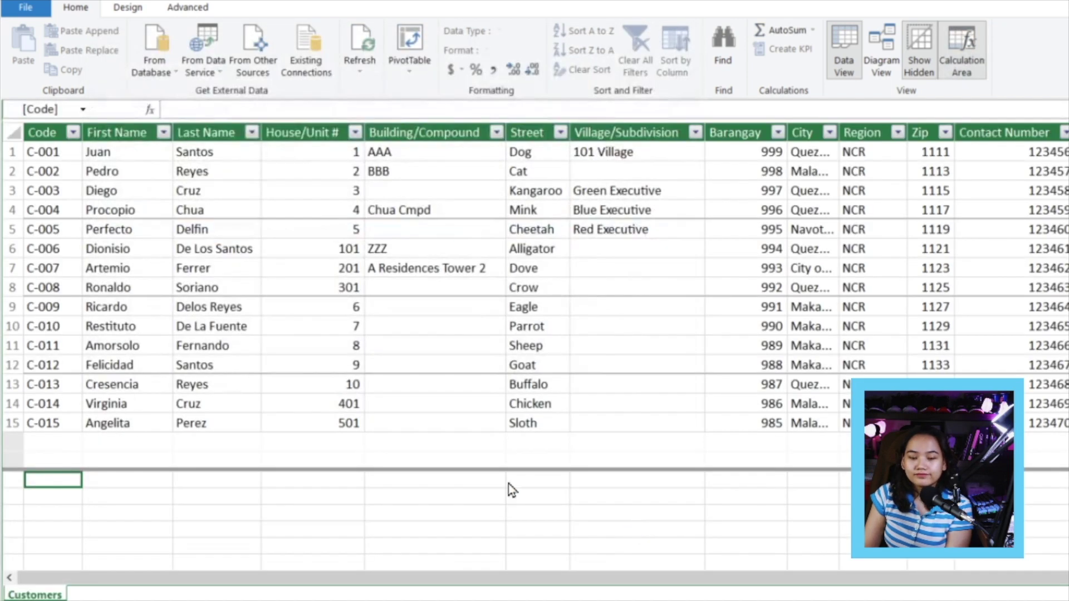
# Inspect Customers' name columns, then begin another Excel File import for ItemsList.
pyautogui.click(210, 326)
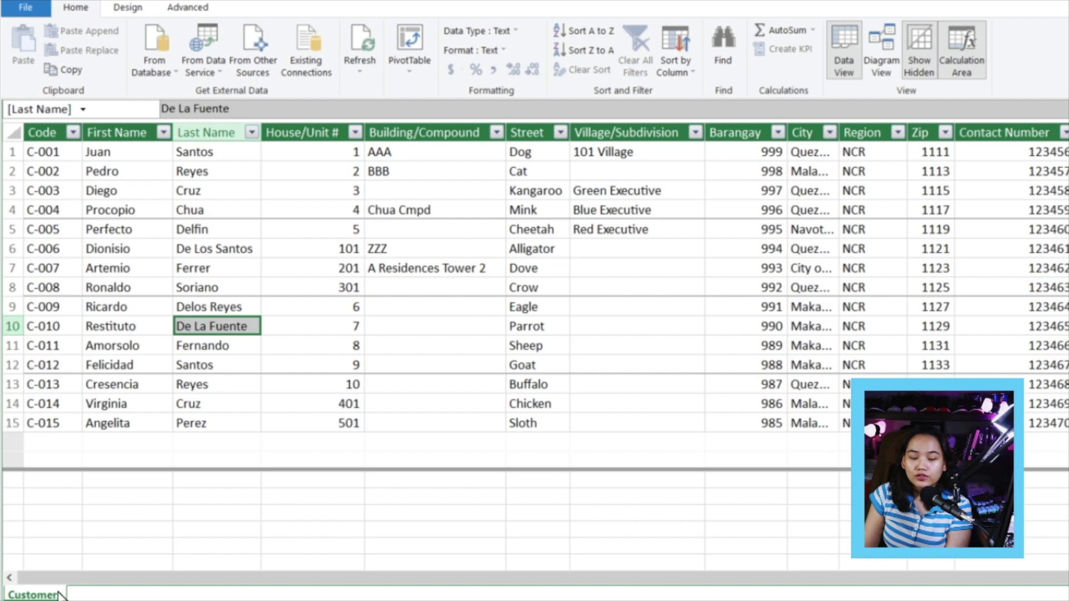
pyautogui.click(146, 269)
pyautogui.click(251, 76)
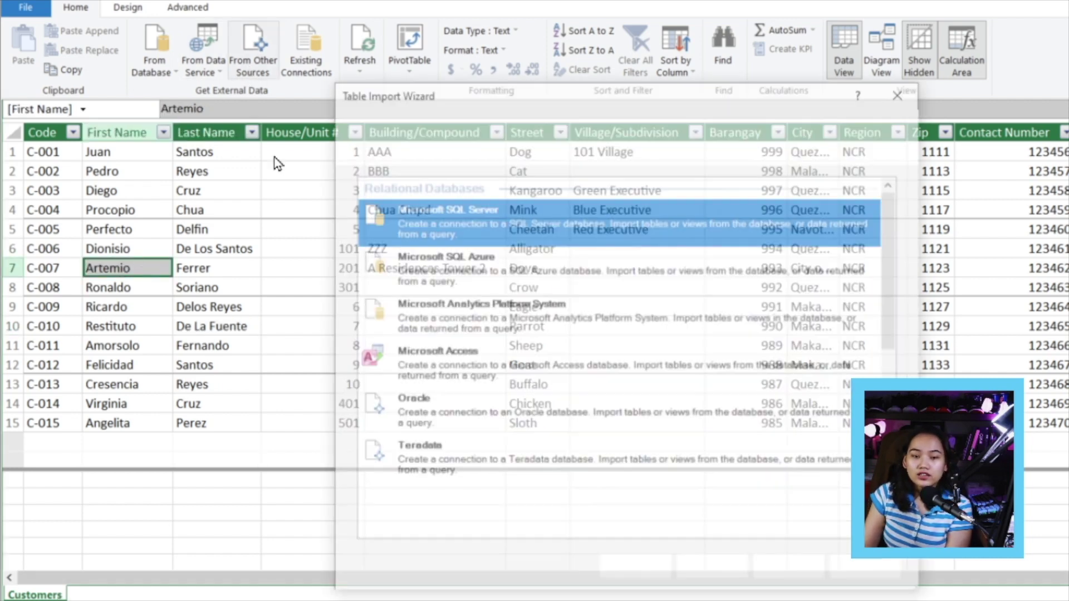
pyautogui.scroll(-8, 446, 445)
pyautogui.click(433, 463)
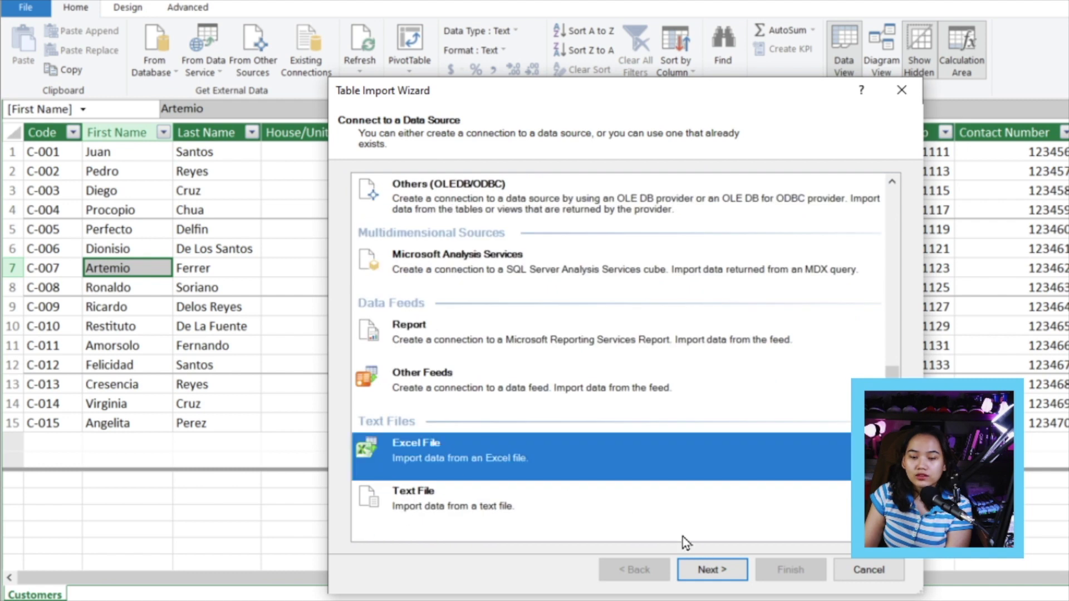
pyautogui.click(707, 568)
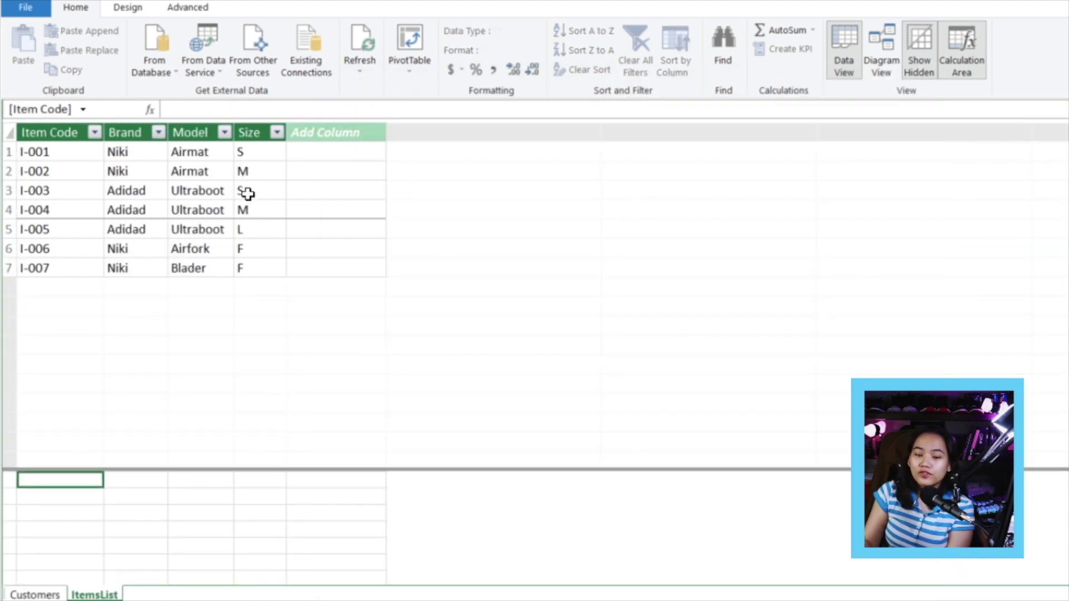
# Compare the Customers Code column with ItemsList's item codes and brands.
pyautogui.click(28, 595)
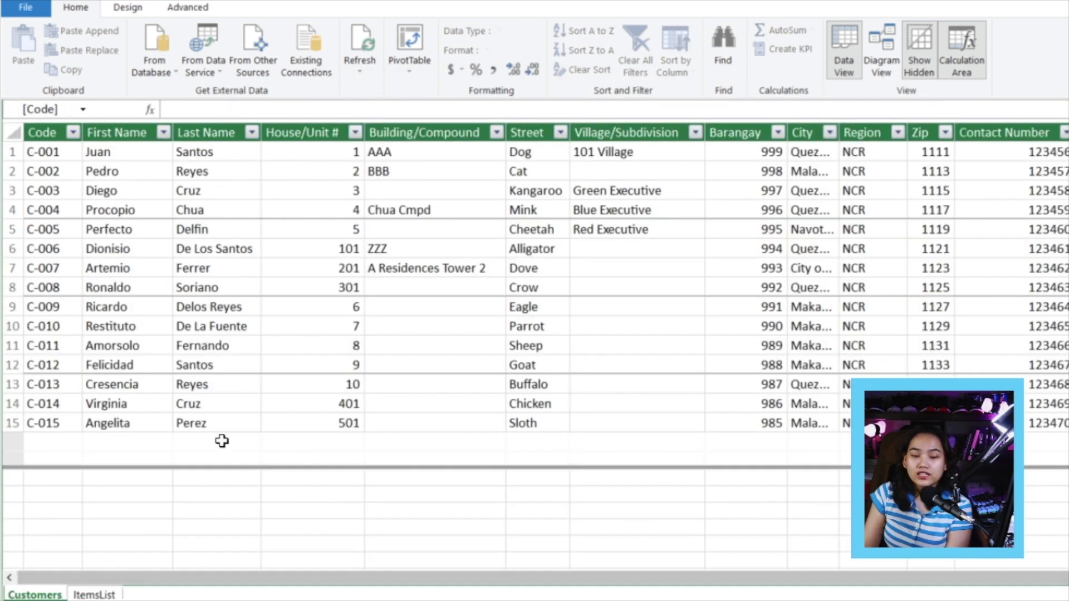
pyautogui.click(39, 134)
pyautogui.click(93, 594)
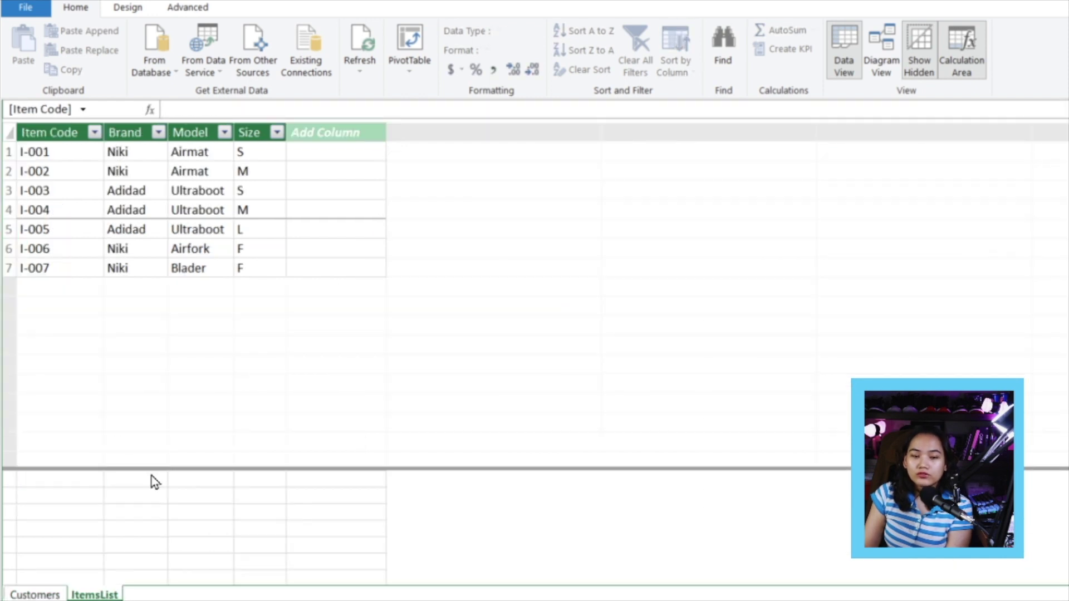
pyautogui.click(82, 165)
pyautogui.click(142, 192)
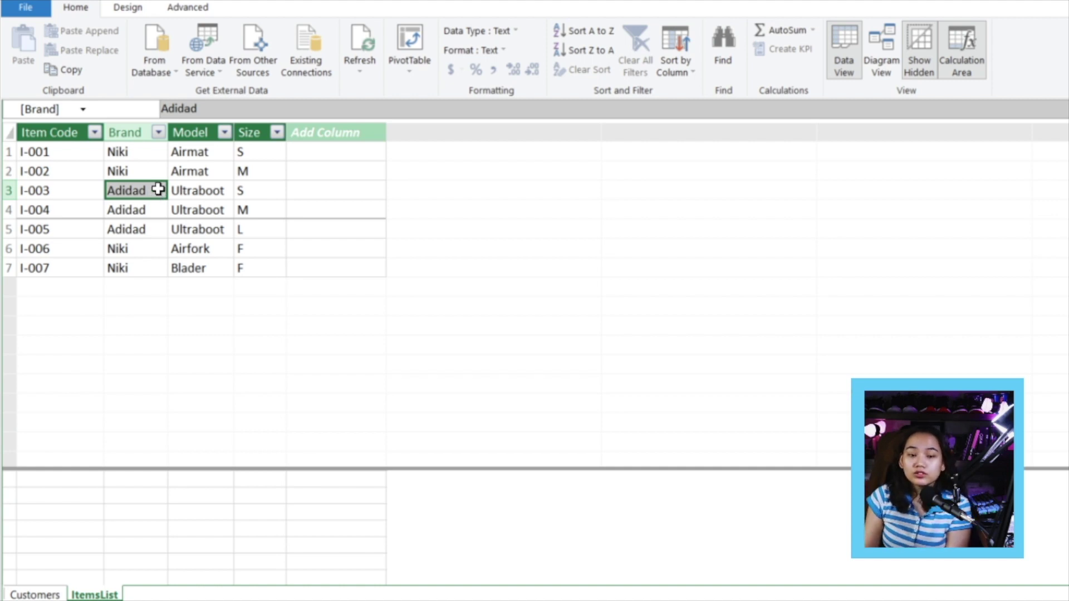
# Import the PriceList table from Price Master.xlsx into the model.
pyautogui.click(249, 58)
pyautogui.click(706, 571)
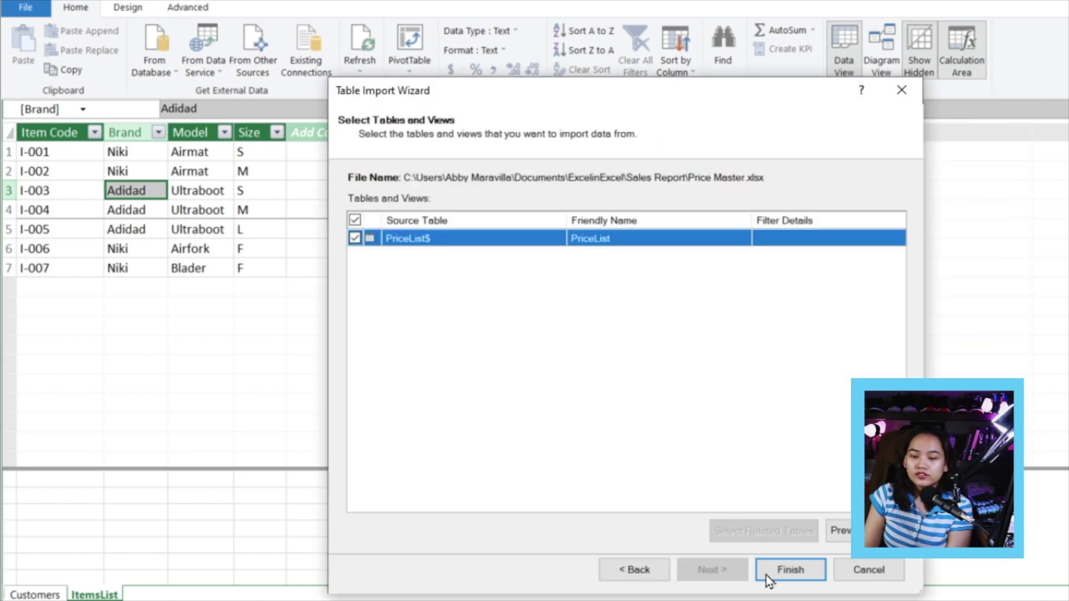
pyautogui.click(767, 576)
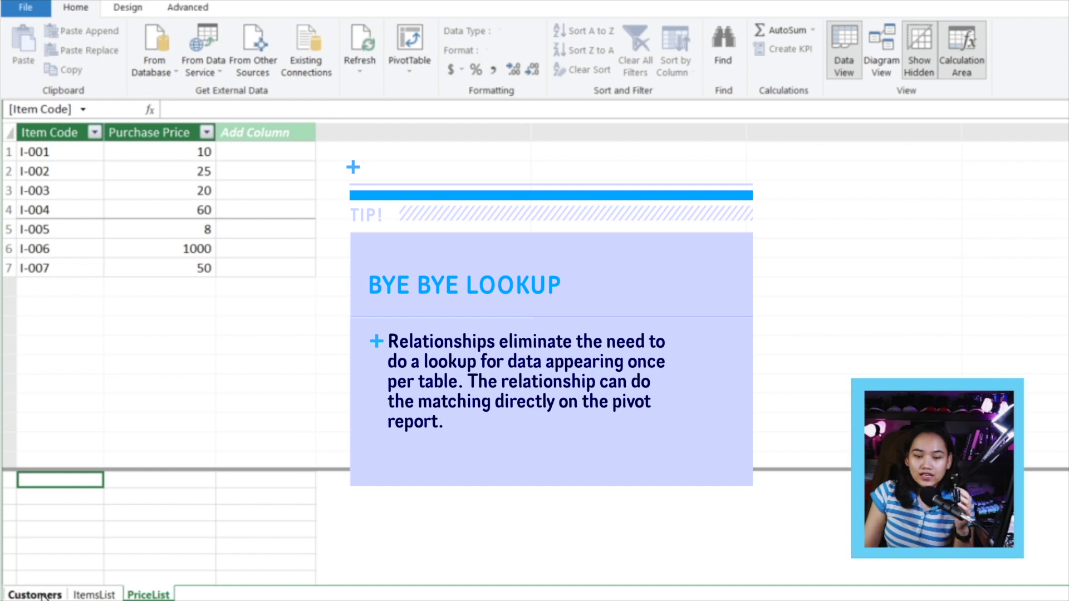
# Compare the Item Code columns of ItemsList and PriceList, then show Diagram View.
pyautogui.click(108, 595)
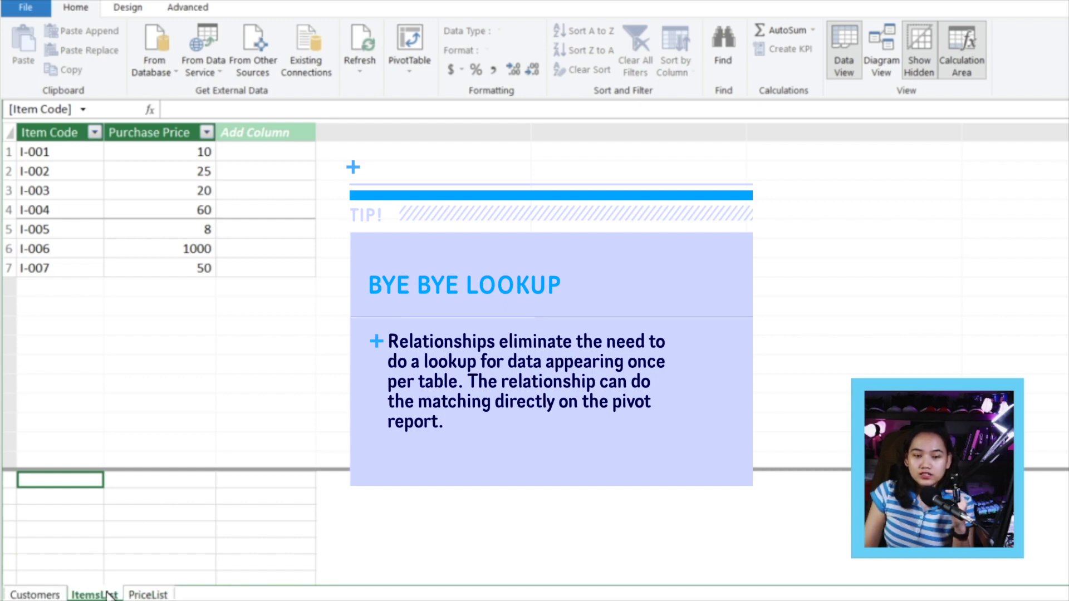
pyautogui.click(49, 136)
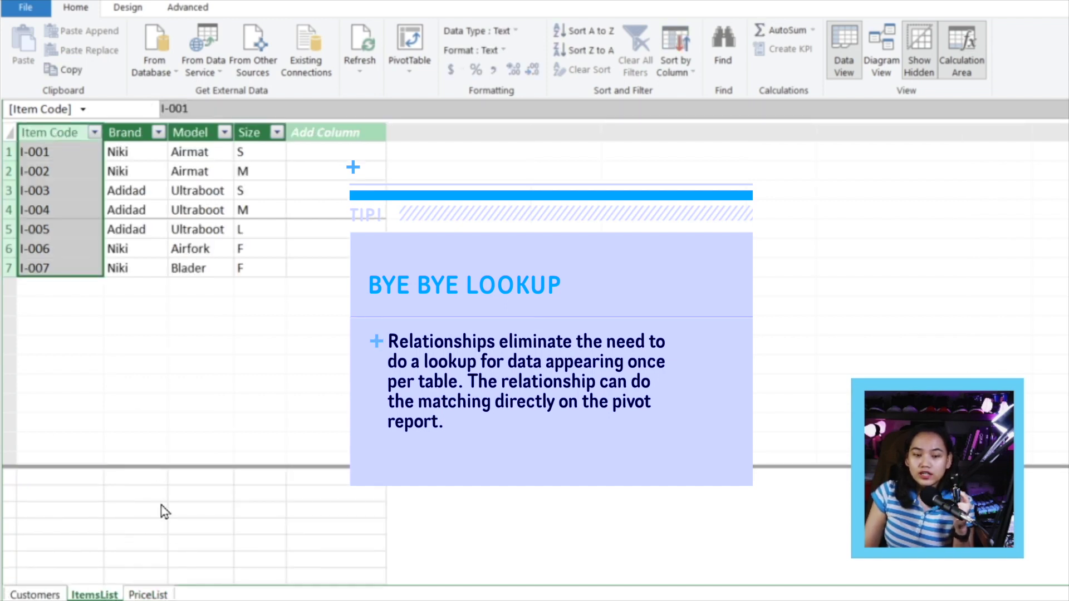
pyautogui.click(147, 595)
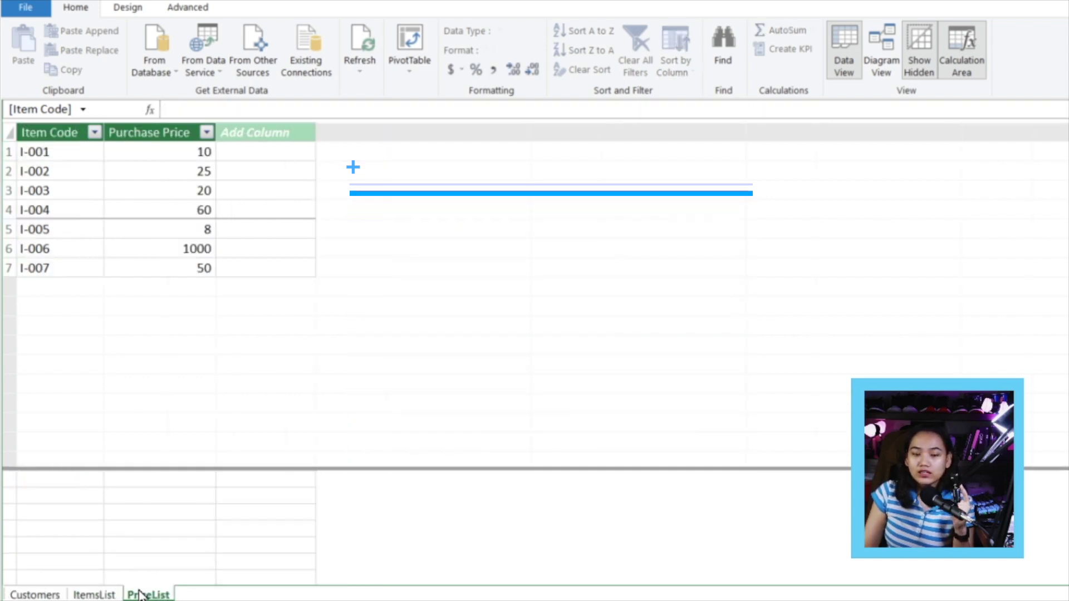
pyautogui.click(40, 138)
pyautogui.click(180, 210)
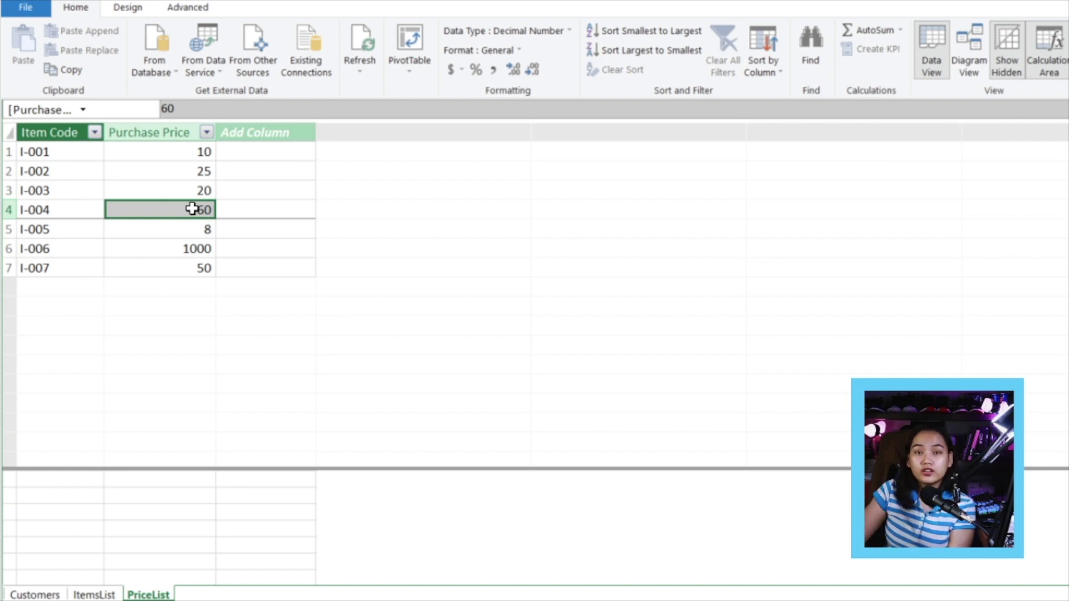
pyautogui.click(94, 595)
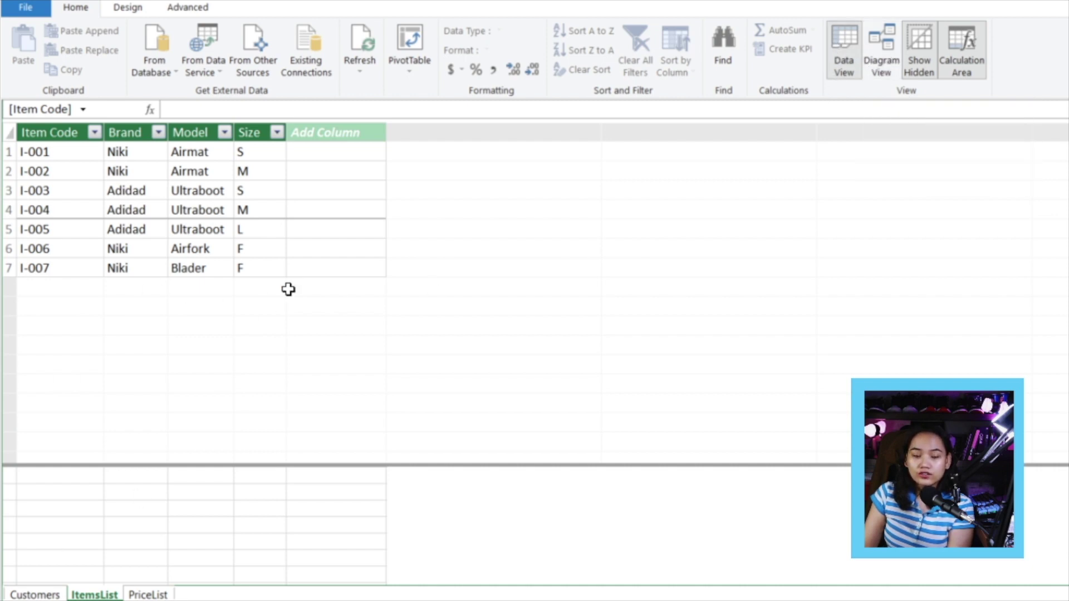
pyautogui.click(882, 64)
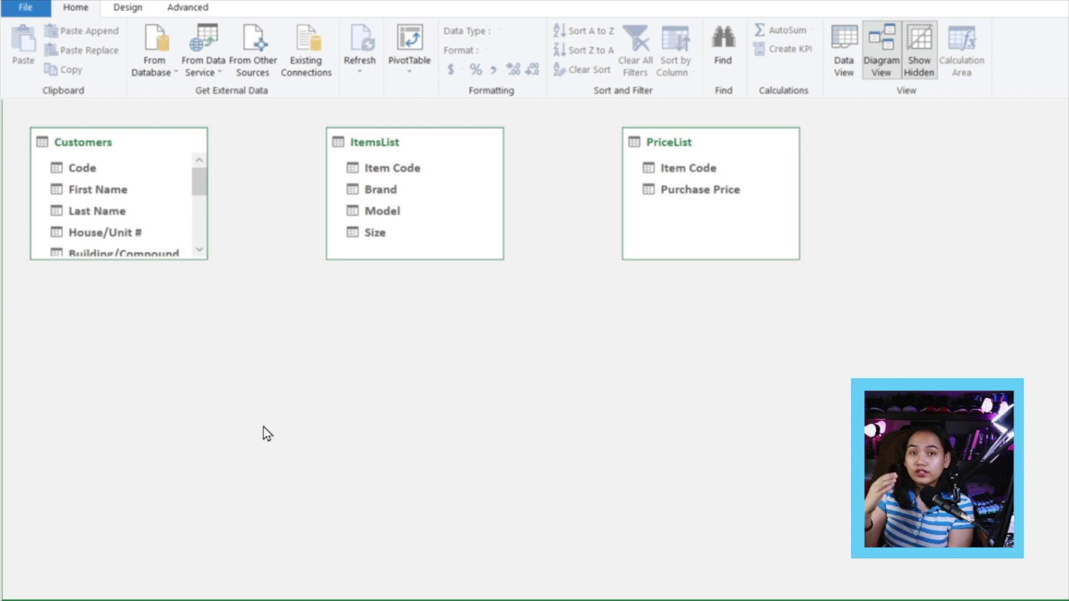
# Drag ItemsList's Item Code onto PriceList's Item Code to create a one-to-many relationship.
pyautogui.scroll(-3, 121, 217)
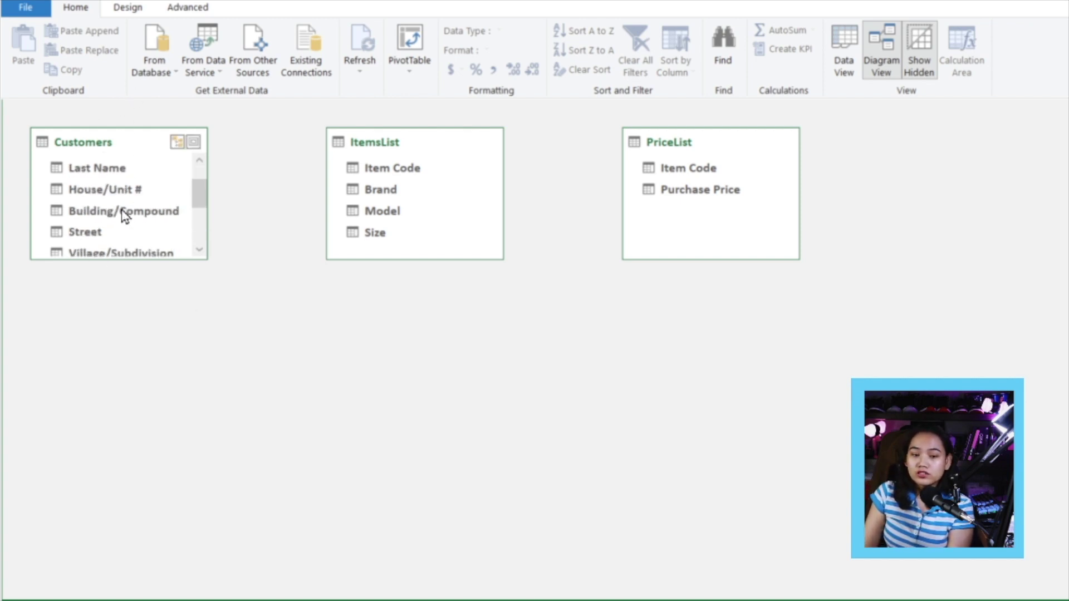
pyautogui.scroll(5, 122, 223)
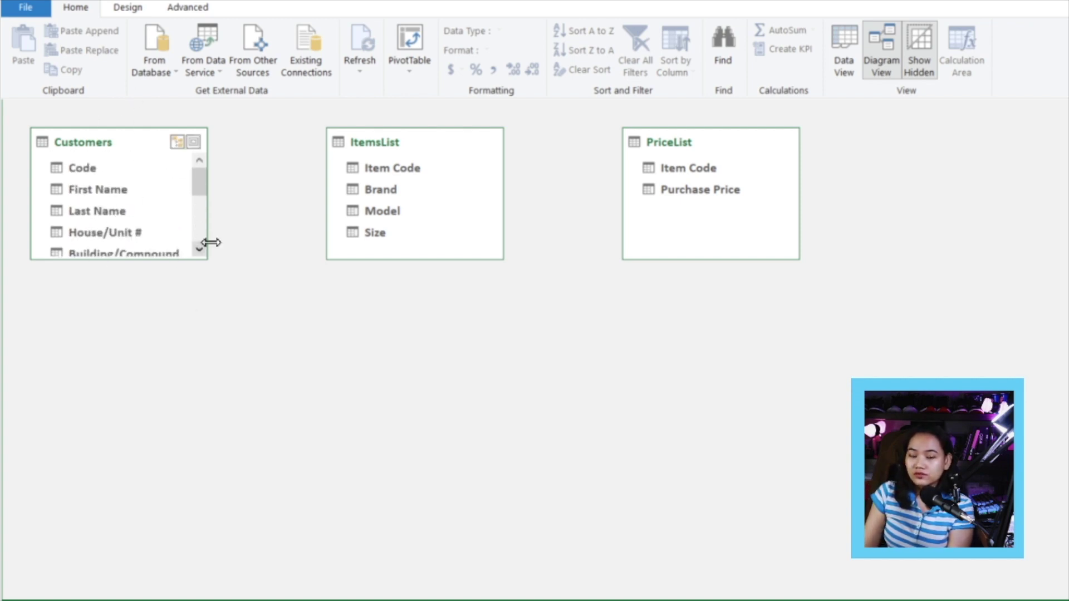
pyautogui.click(410, 172)
pyautogui.moveTo(410, 172); pyautogui.dragTo(672, 170)
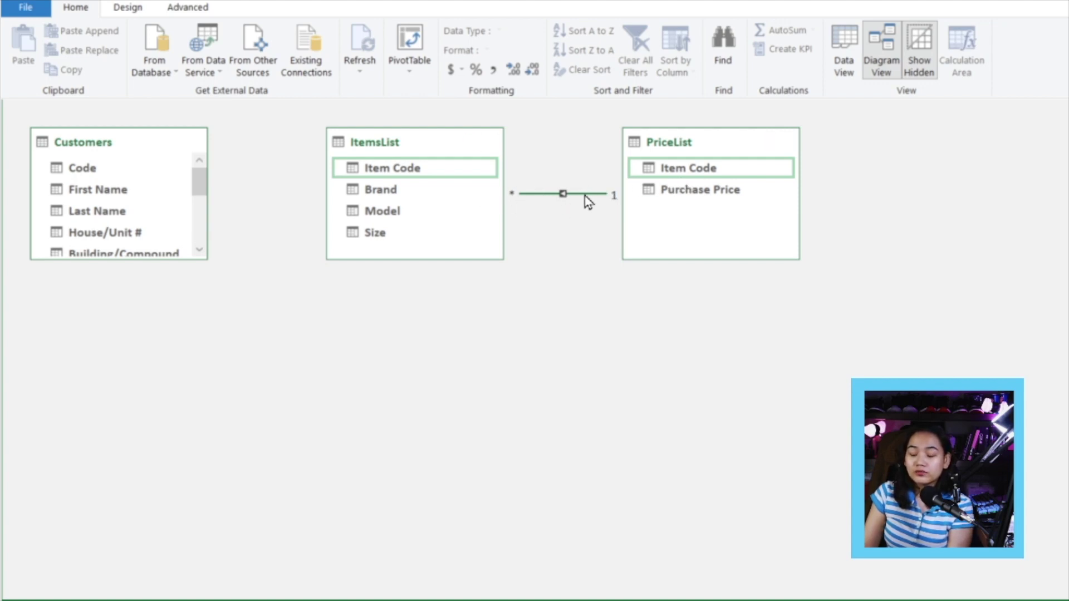
pyautogui.click(412, 174)
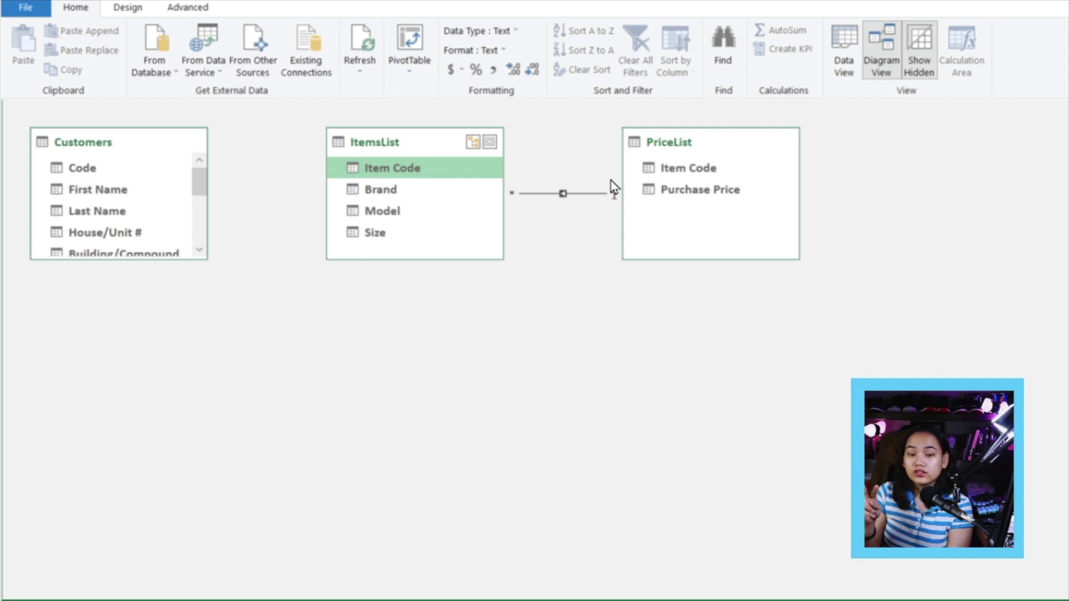
# Add a calculated column to ItemsList with =RELATED(PriceList[Purchase Price]).
pyautogui.click(835, 75)
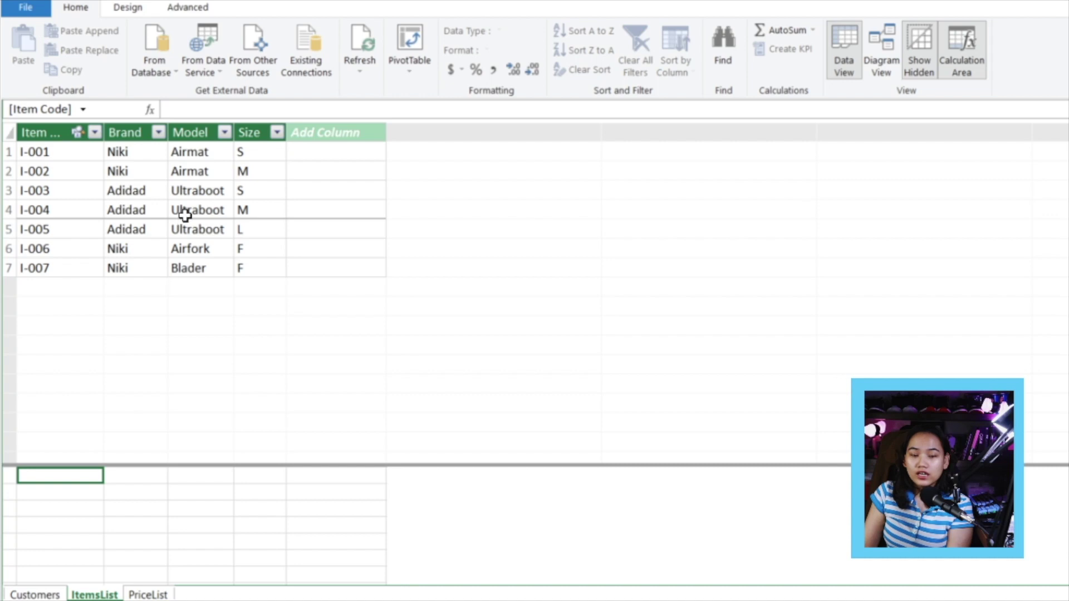
pyautogui.click(283, 159)
pyautogui.click(315, 152)
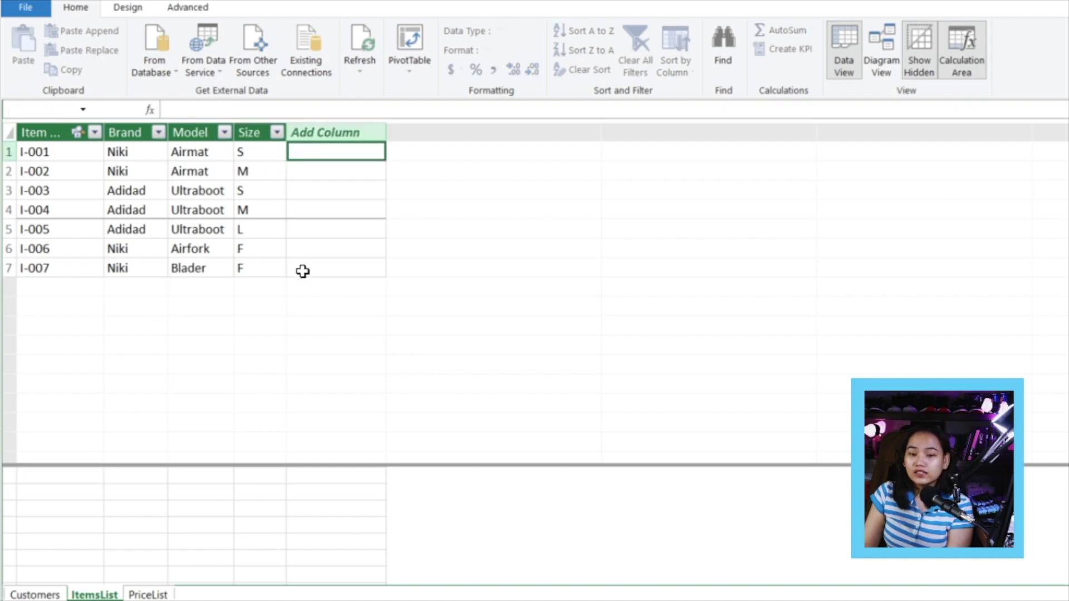
pyautogui.click(308, 132)
pyautogui.click(300, 155)
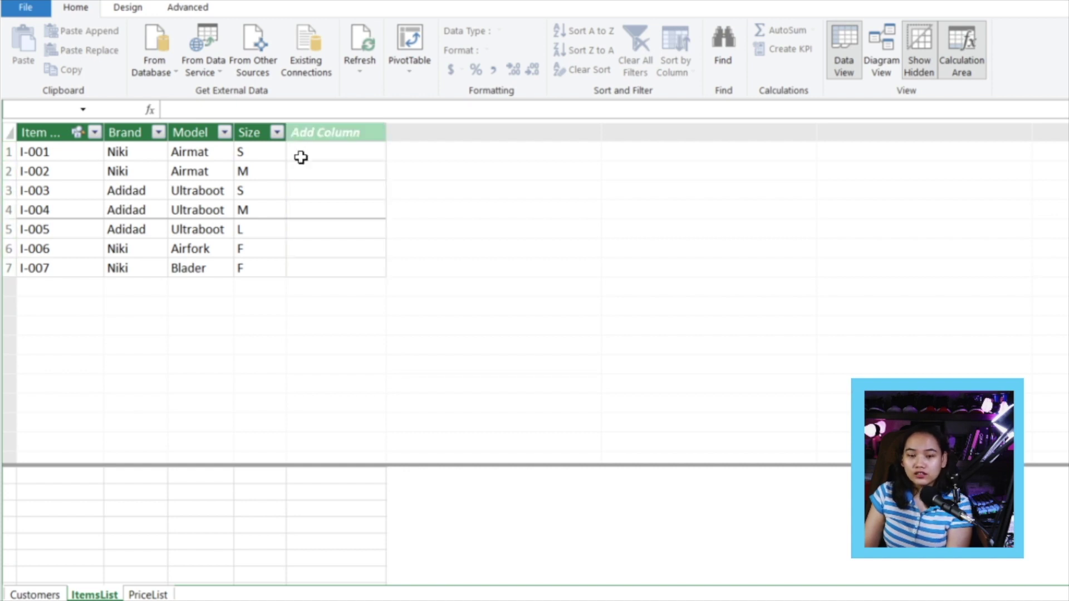
pyautogui.write('=')
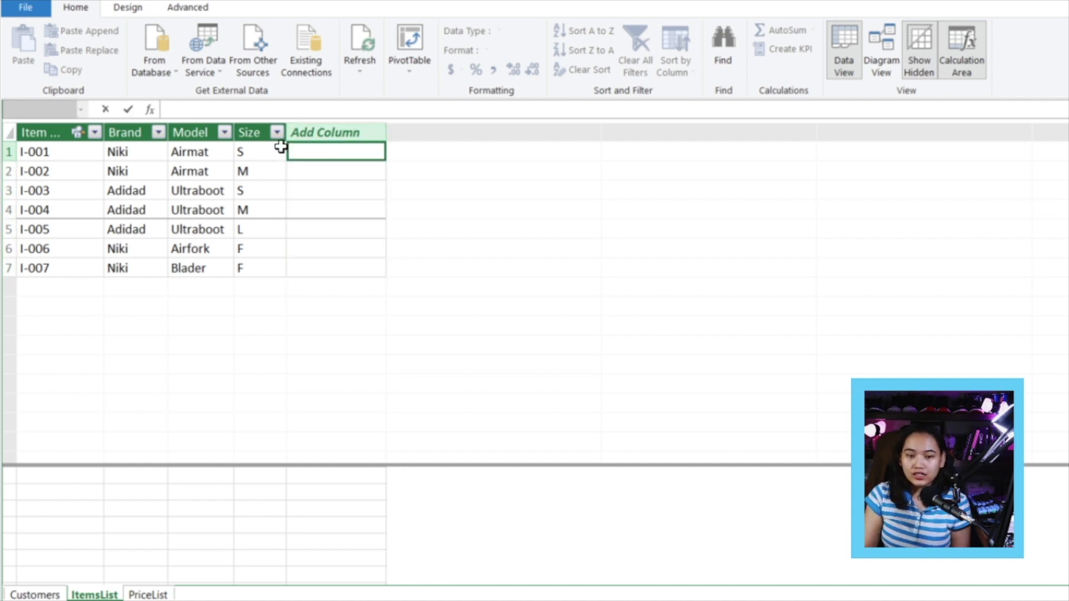
pyautogui.write('r')
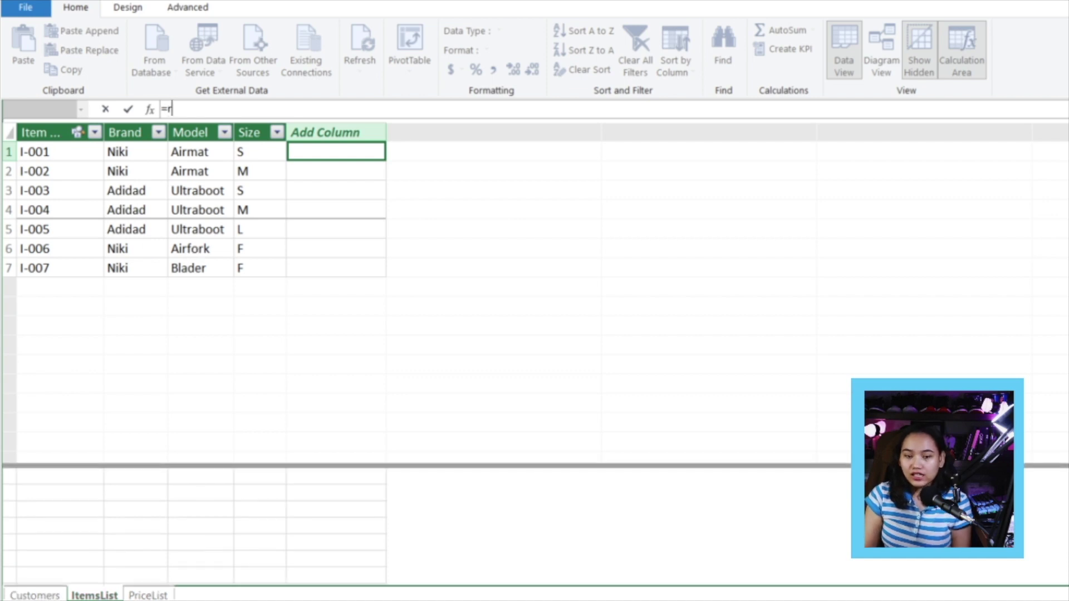
pyautogui.write('elated(')
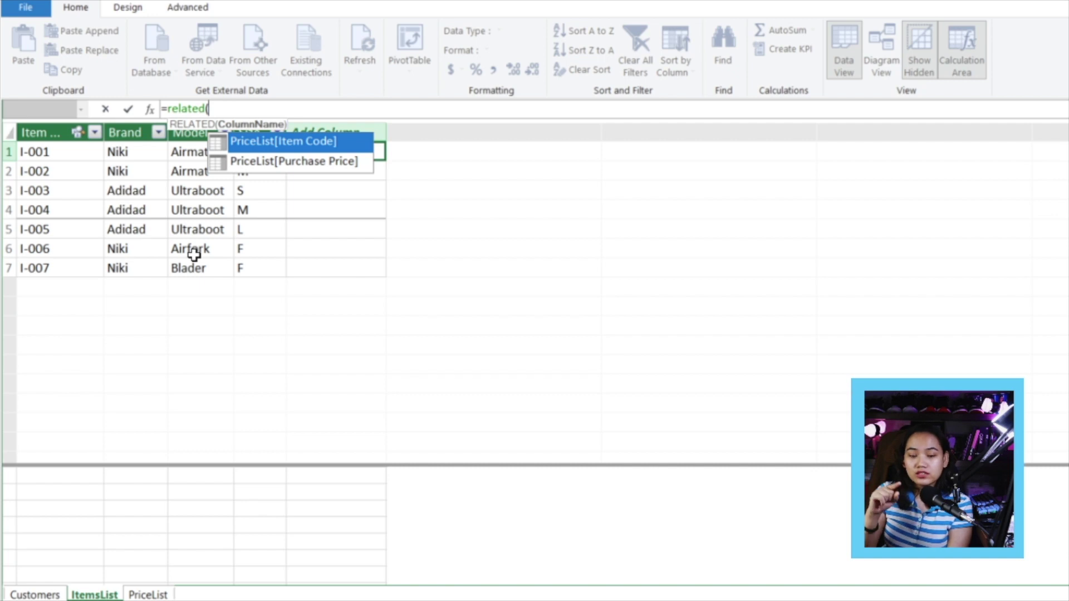
pyautogui.doubleClick(295, 164)
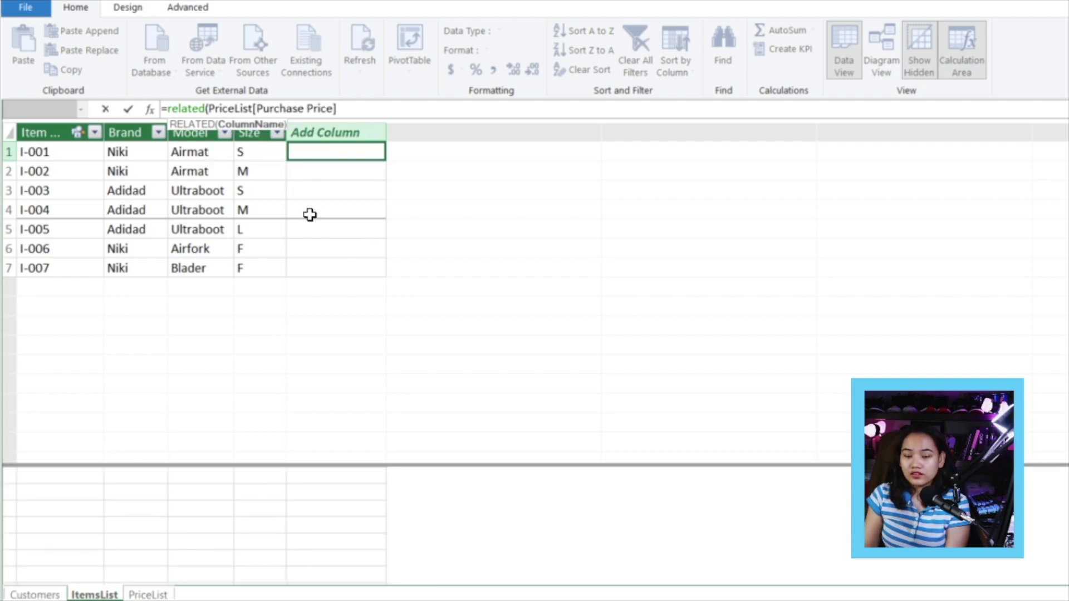
pyautogui.write(')')
pyautogui.press('Return')
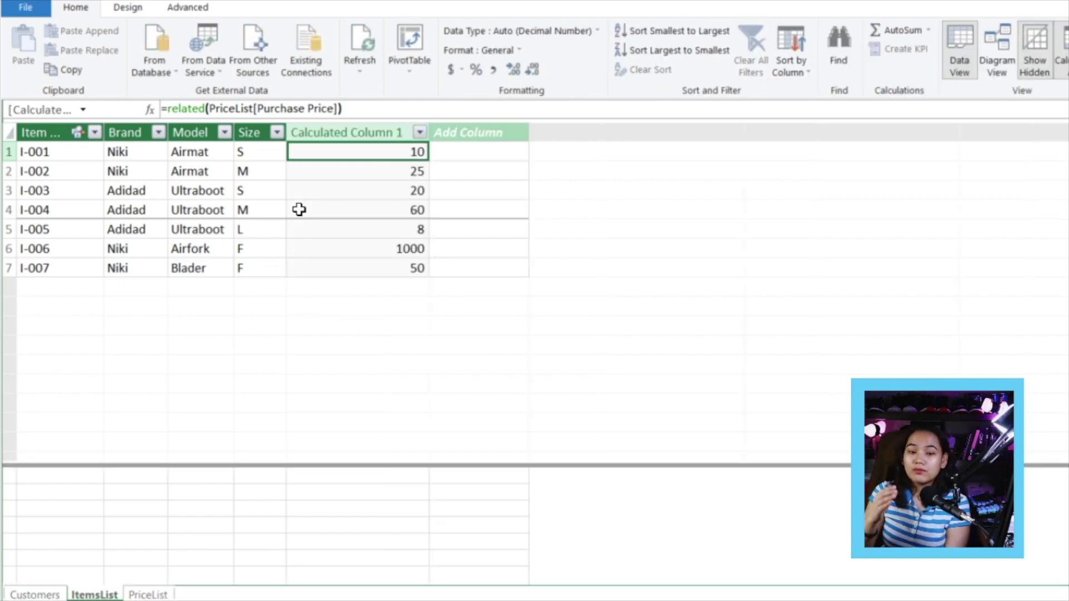
# Rename the new calculated column to Purchase Price.
pyautogui.click(336, 135)
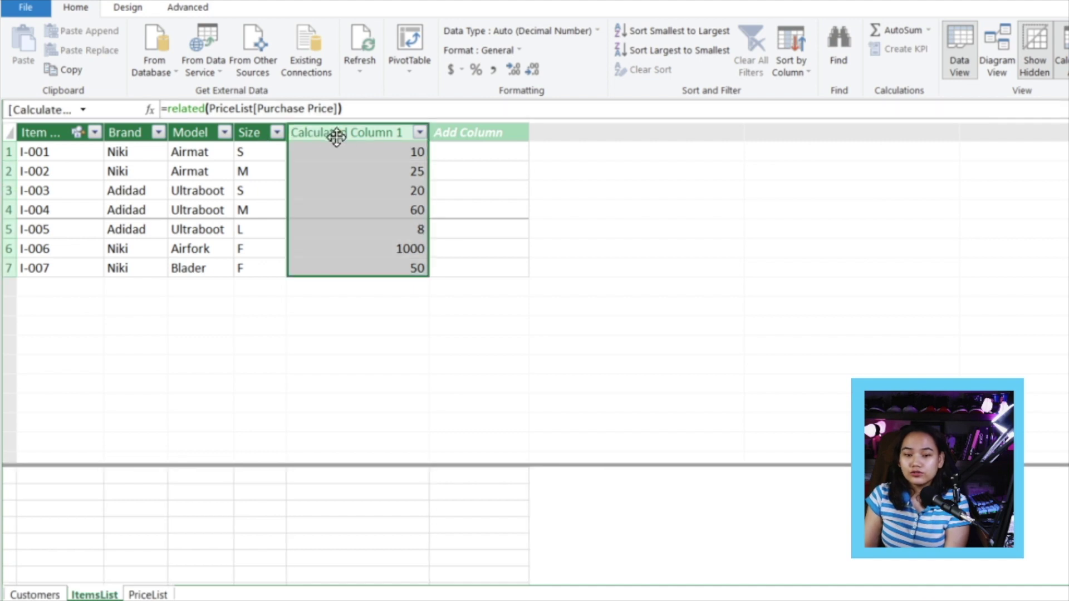
pyautogui.doubleClick(351, 131)
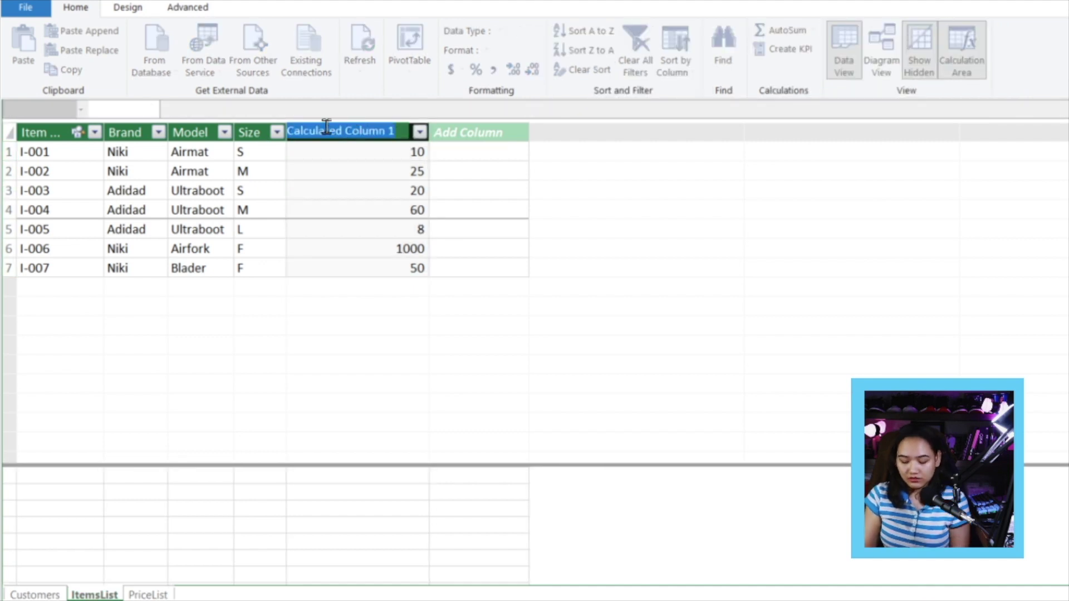
pyautogui.press('BackSpace')
pyautogui.write('Pu')
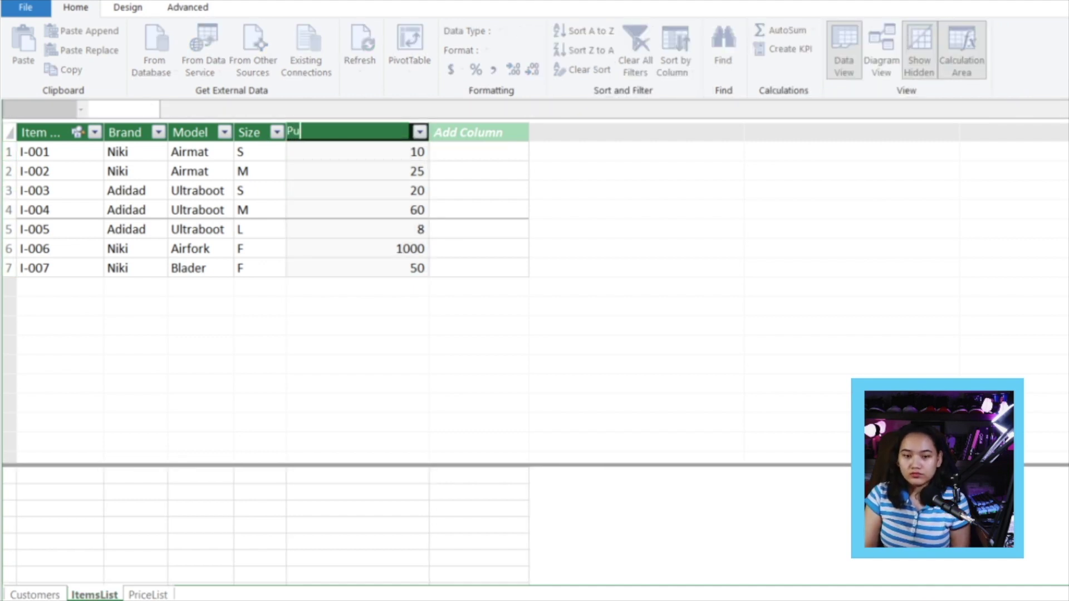
pyautogui.write('rchase Price')
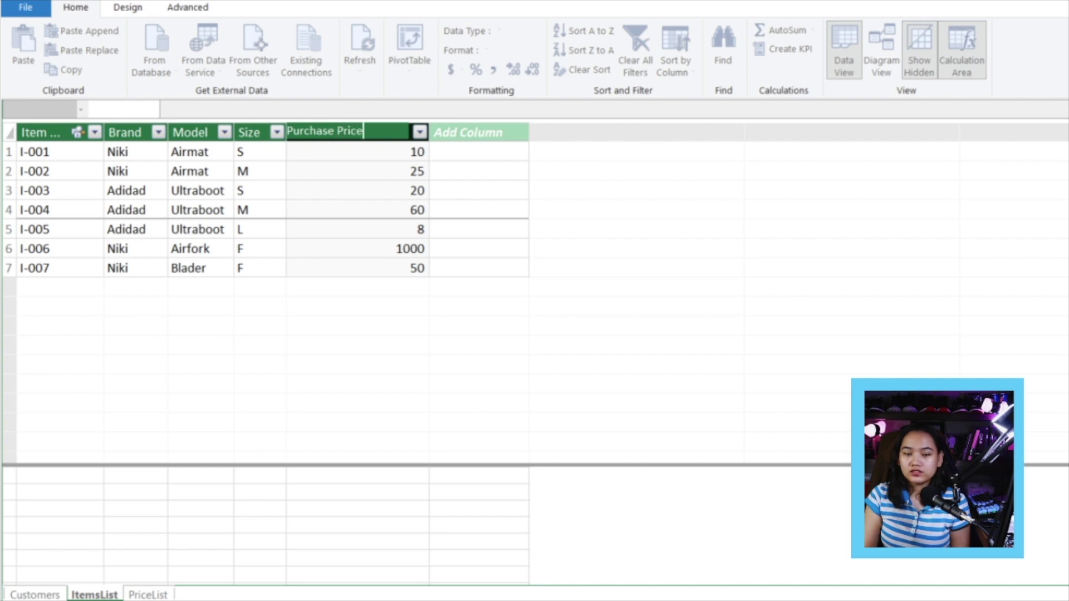
pyautogui.press('Return')
# Delete the Purchase Price column from ItemsList and confirm the removal.
pyautogui.click(246, 154)
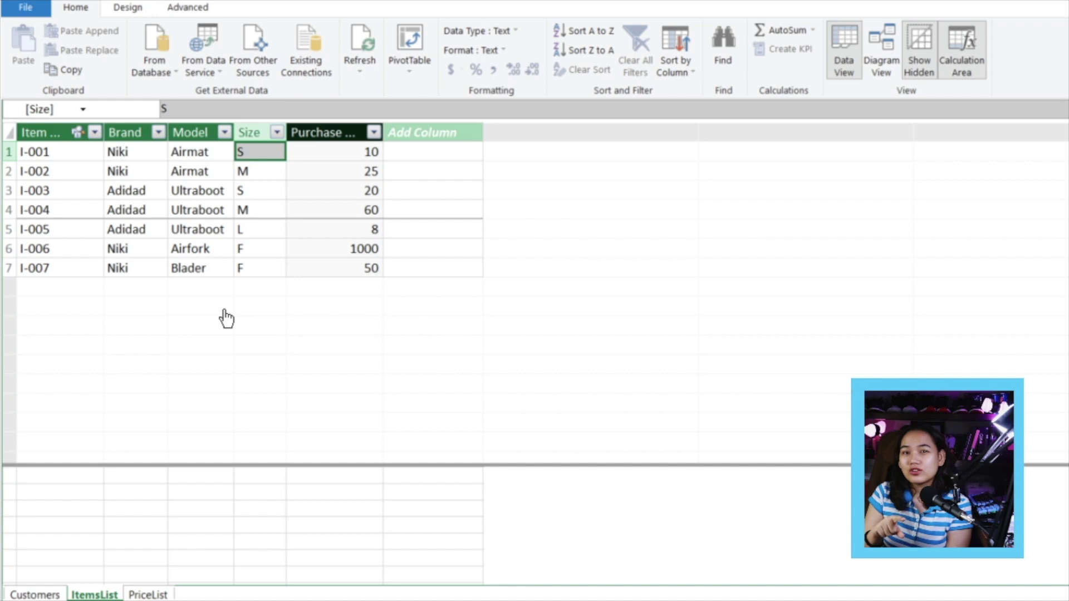
pyautogui.click(321, 126)
pyautogui.rightClick(321, 125)
pyautogui.click(334, 197)
pyautogui.click(247, 228)
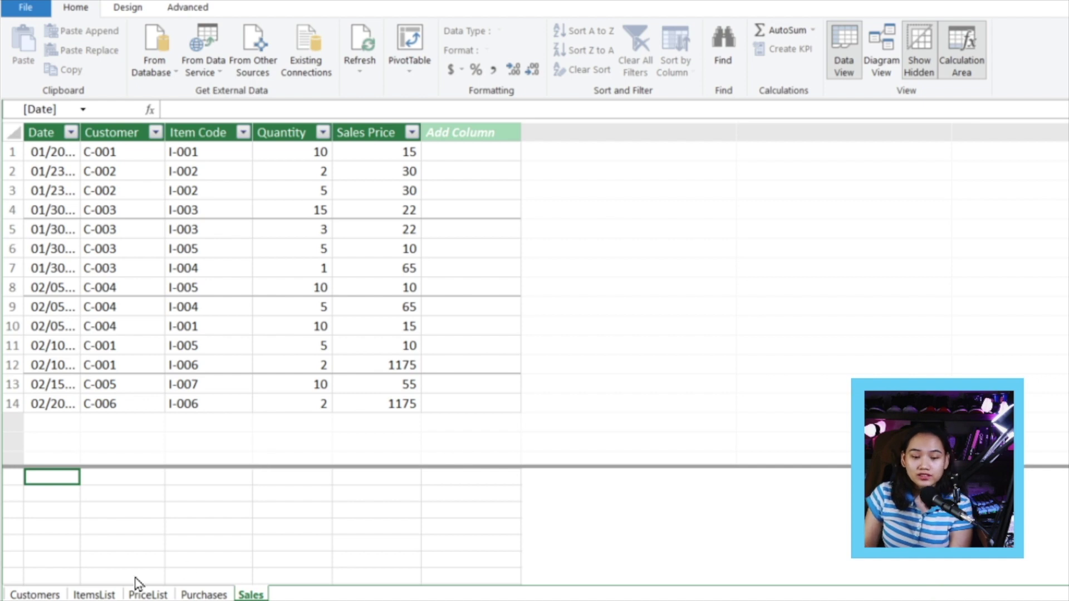
# Review the Customers, PriceList, ItemsList, Purchases and Sales tables, checking Sales' Item Code data.
pyautogui.click(22, 594)
pyautogui.click(148, 594)
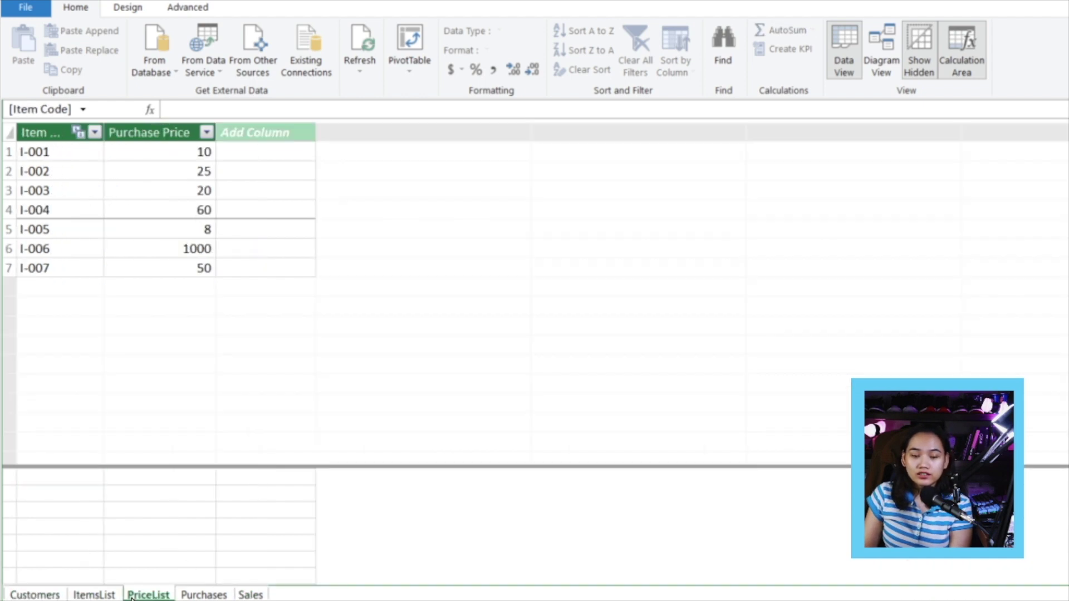
pyautogui.click(105, 594)
pyautogui.click(220, 595)
pyautogui.click(240, 595)
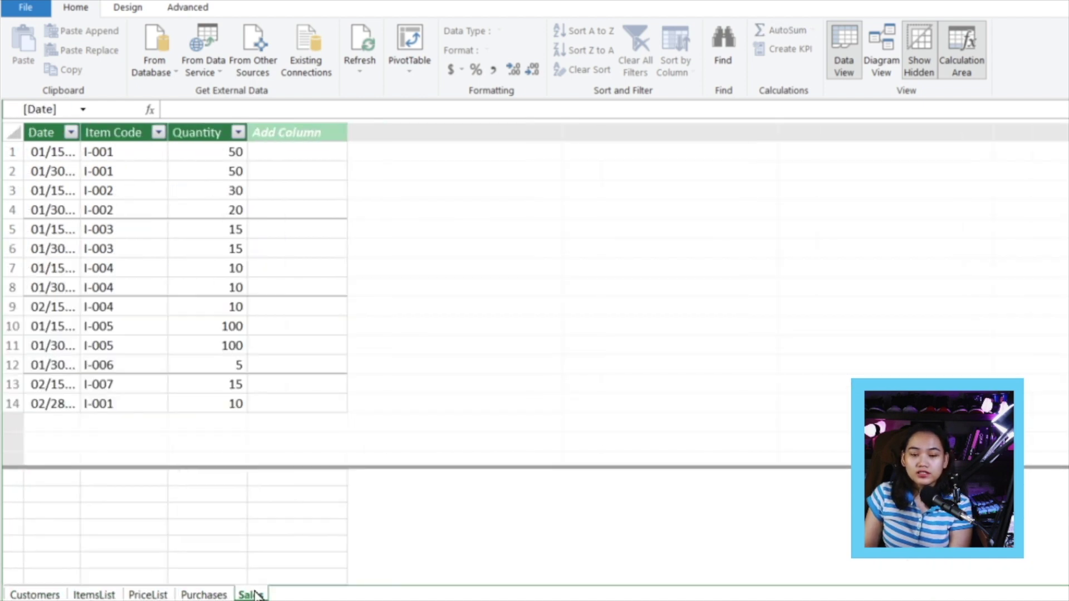
pyautogui.click(245, 212)
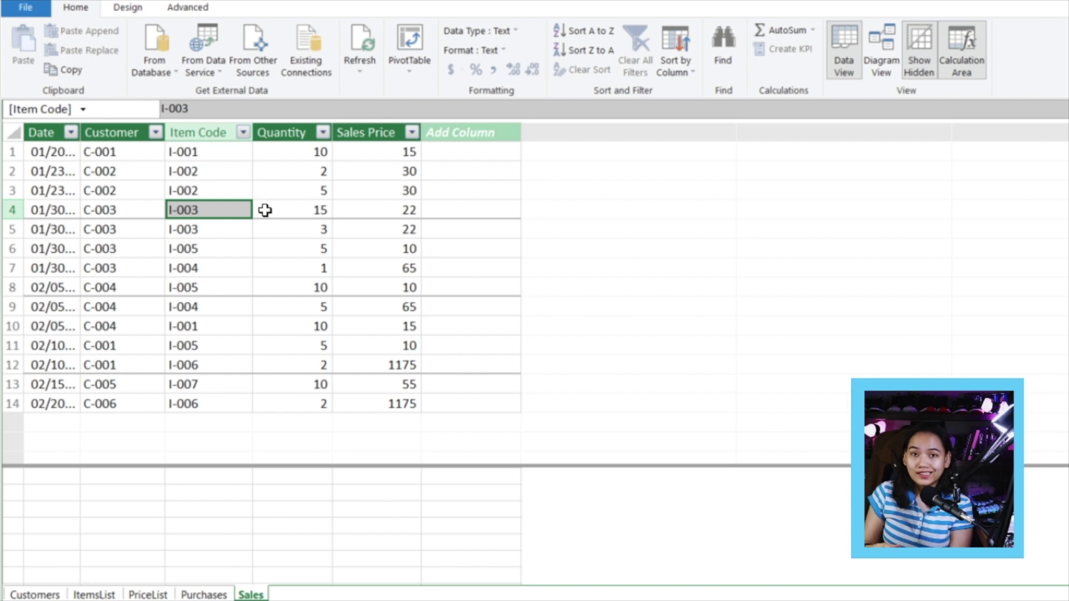
pyautogui.click(885, 72)
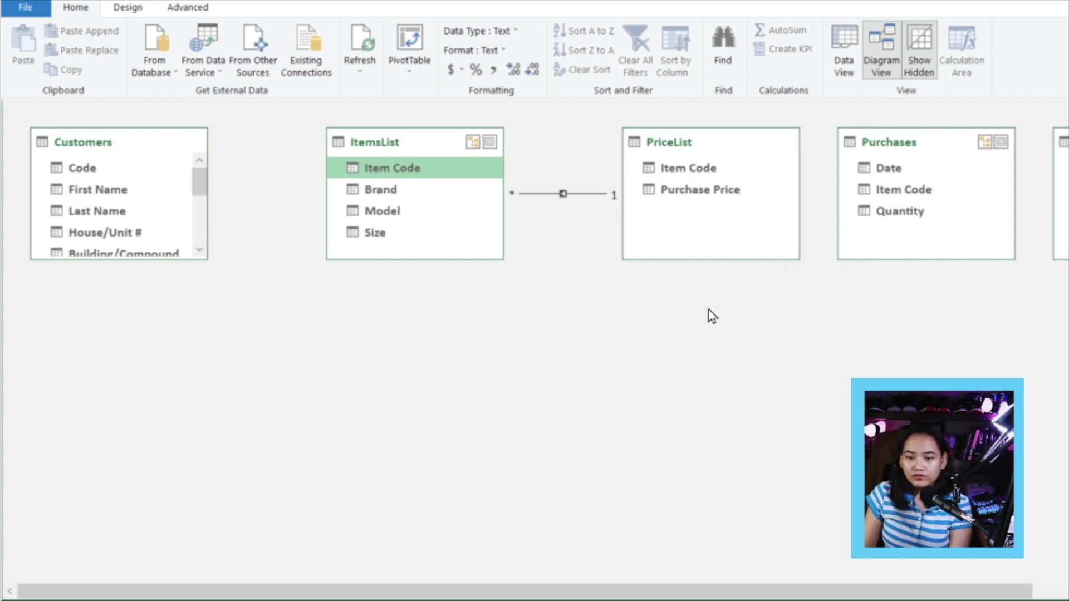
# Move the Purchases box below Customers and the Sales box below ItemsList.
pyautogui.moveTo(924, 149); pyautogui.dragTo(136, 332)
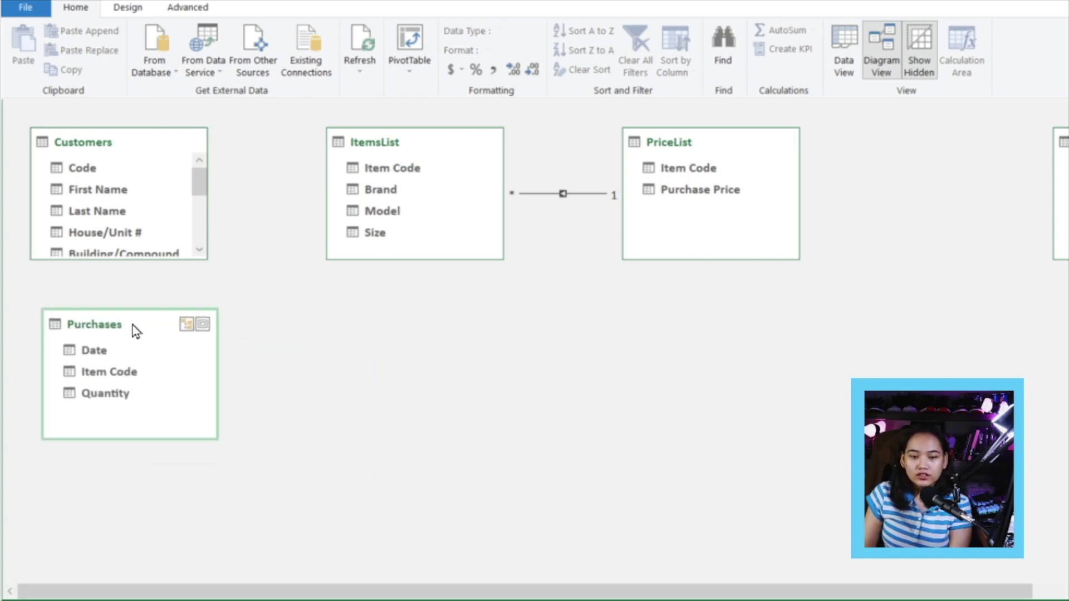
pyautogui.click(1058, 179)
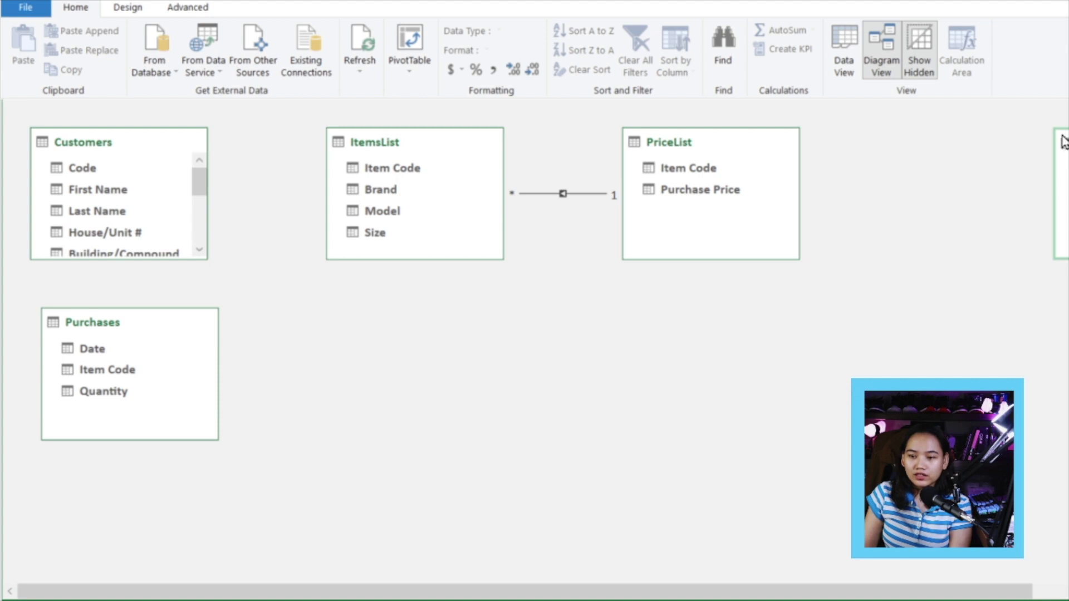
pyautogui.moveTo(1064, 142); pyautogui.dragTo(339, 326)
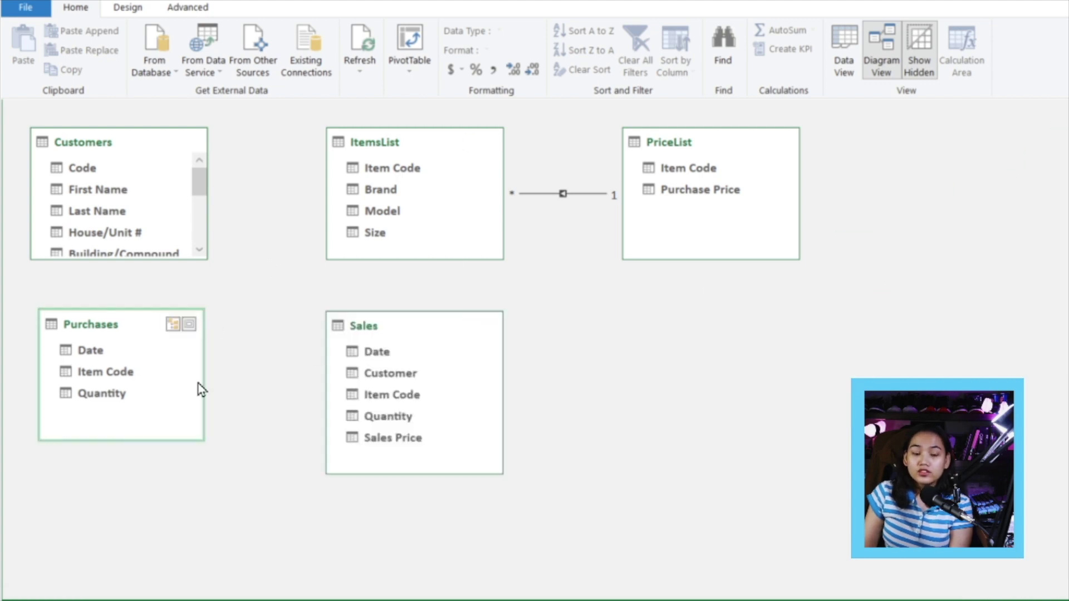
pyautogui.click(105, 372)
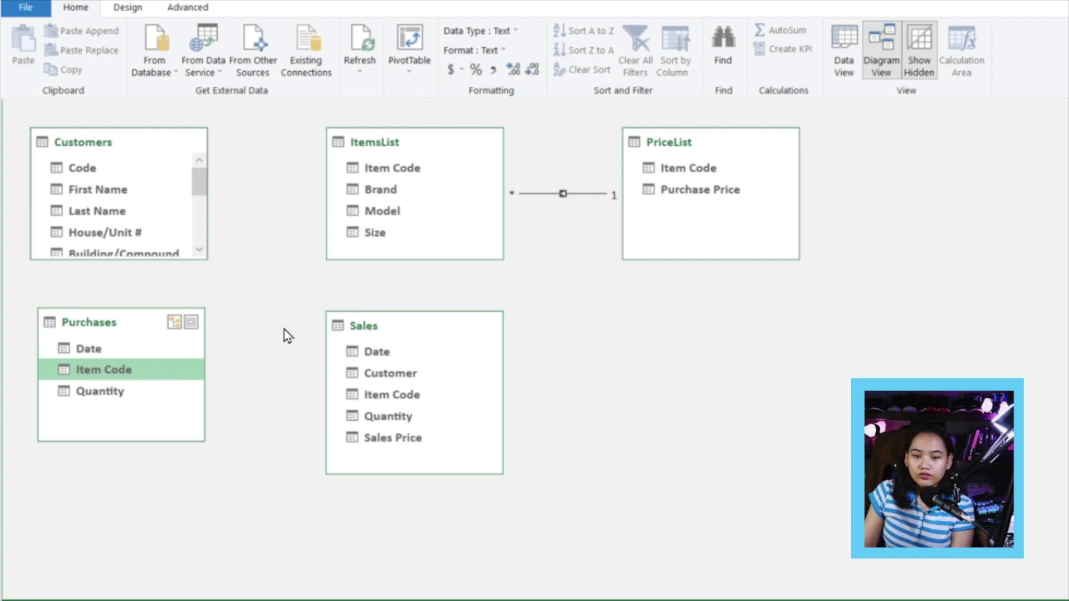
# Link ItemsList's Item Code to Item Code in both Purchases and Sales.
pyautogui.click(376, 172)
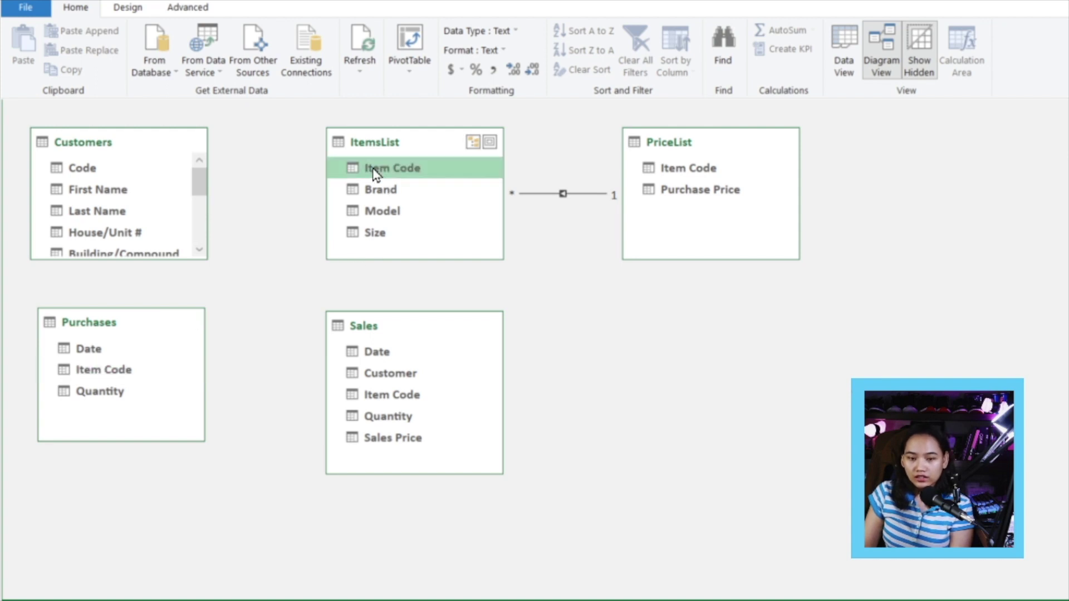
pyautogui.moveTo(374, 171); pyautogui.dragTo(125, 369)
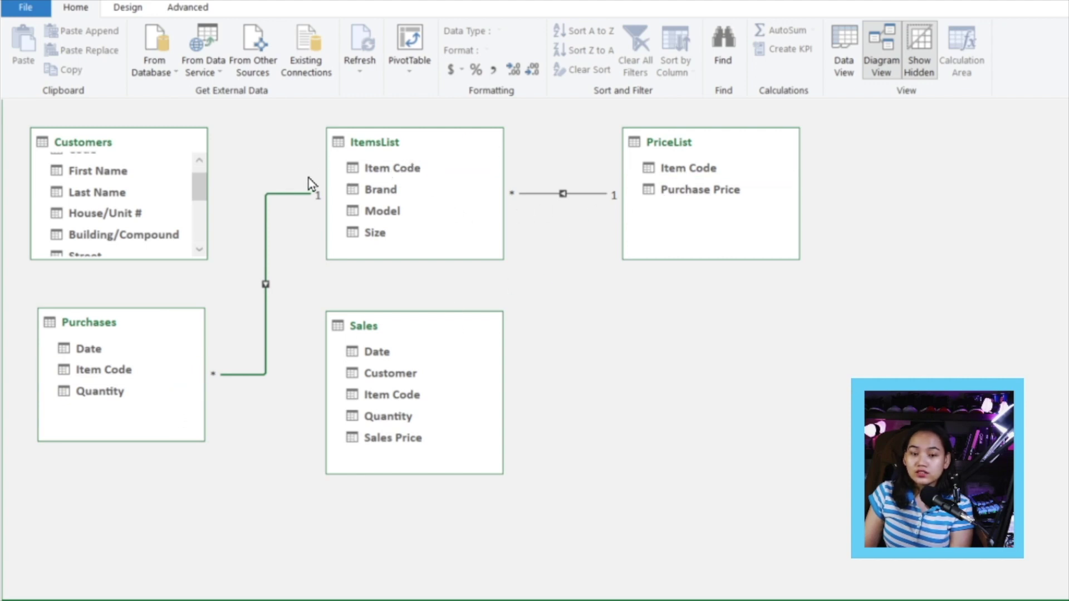
pyautogui.click(309, 192)
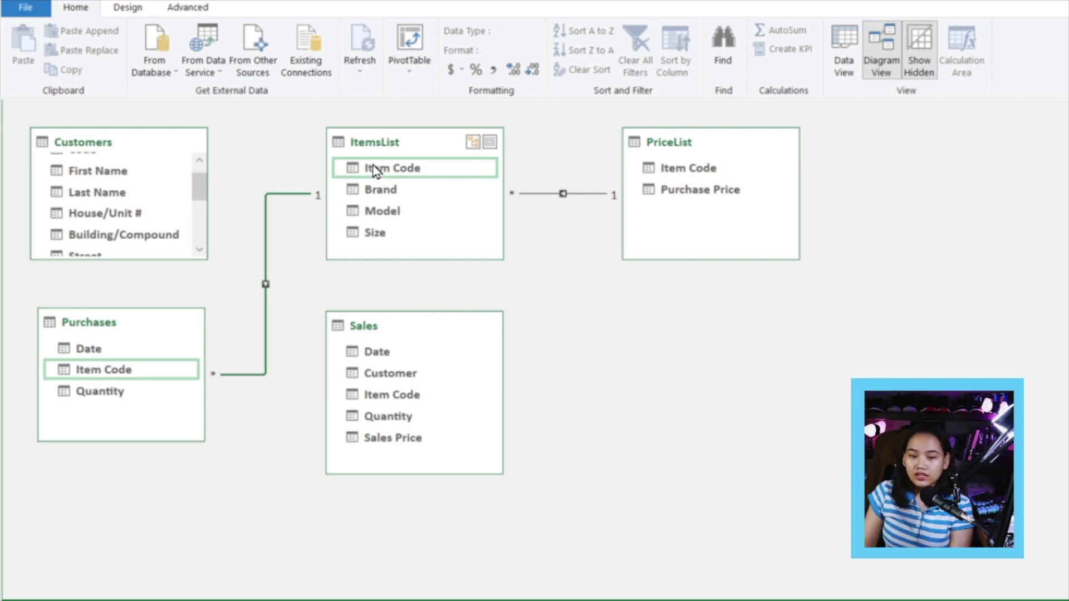
pyautogui.moveTo(381, 170); pyautogui.dragTo(422, 400)
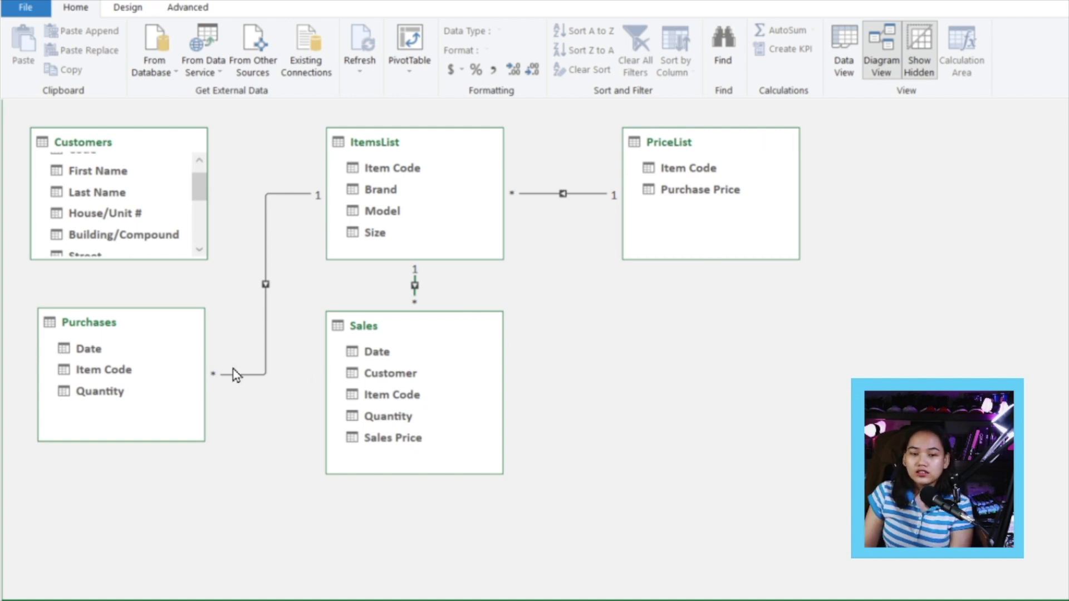
# Link Customers' Code to the Sales Customer field and move Customers beside Sales.
pyautogui.scroll(1, 146, 203)
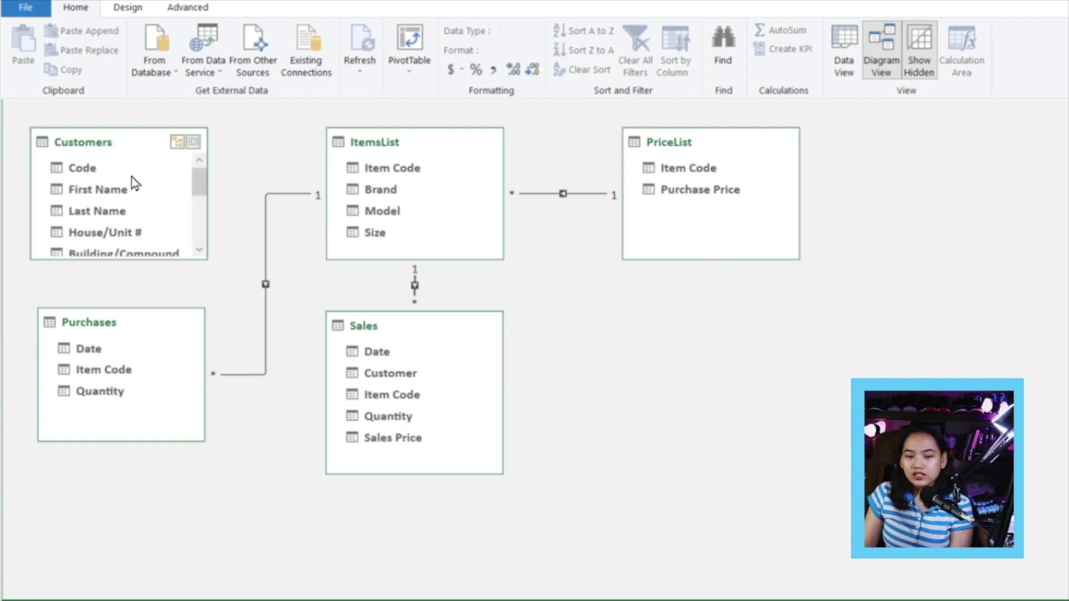
pyautogui.click(392, 373)
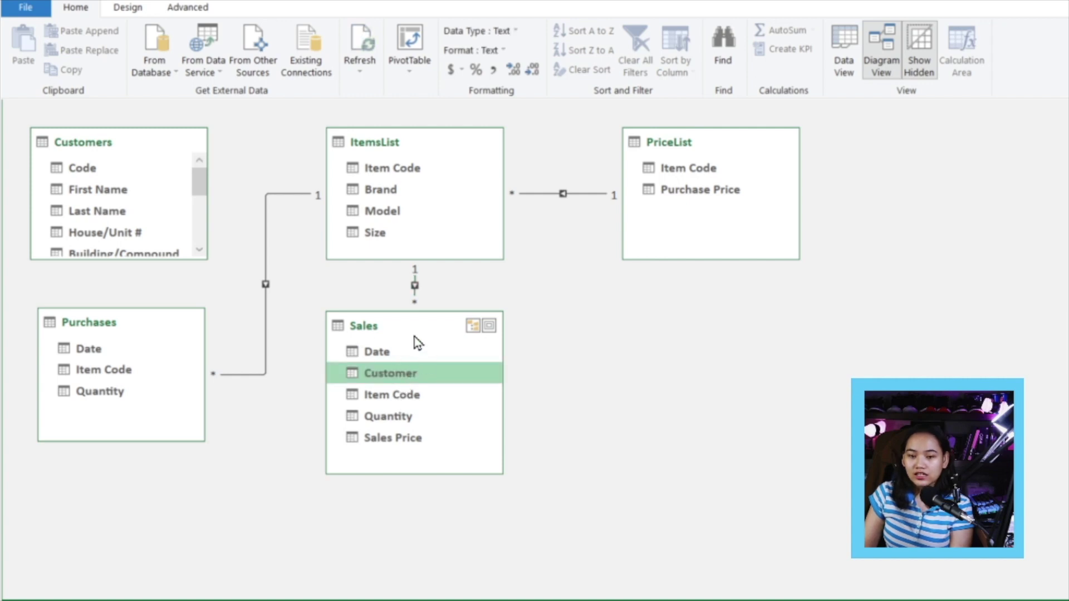
pyautogui.click(115, 173)
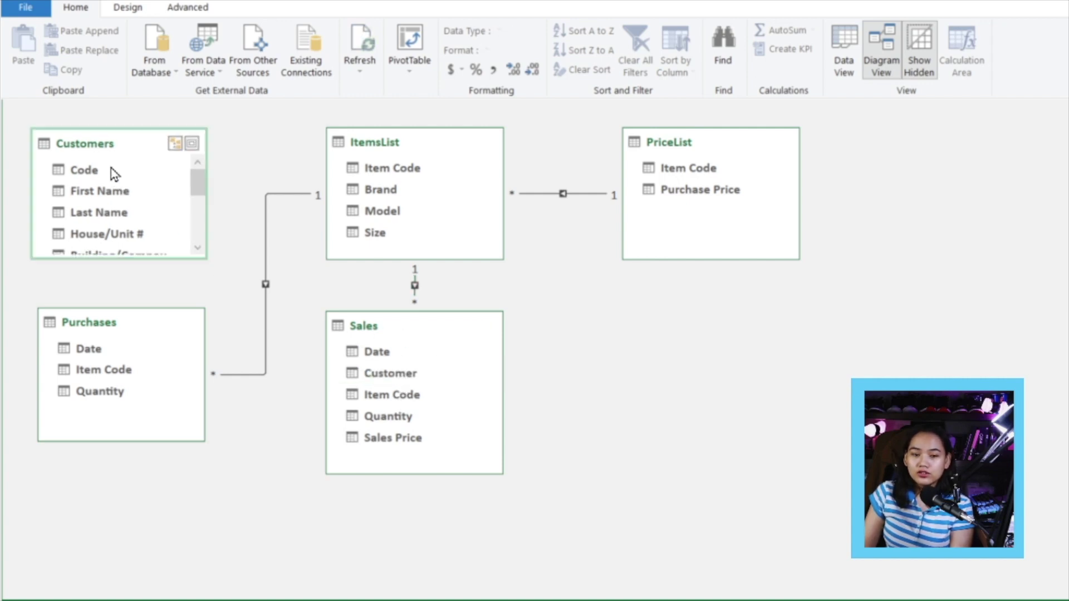
pyautogui.click(73, 170)
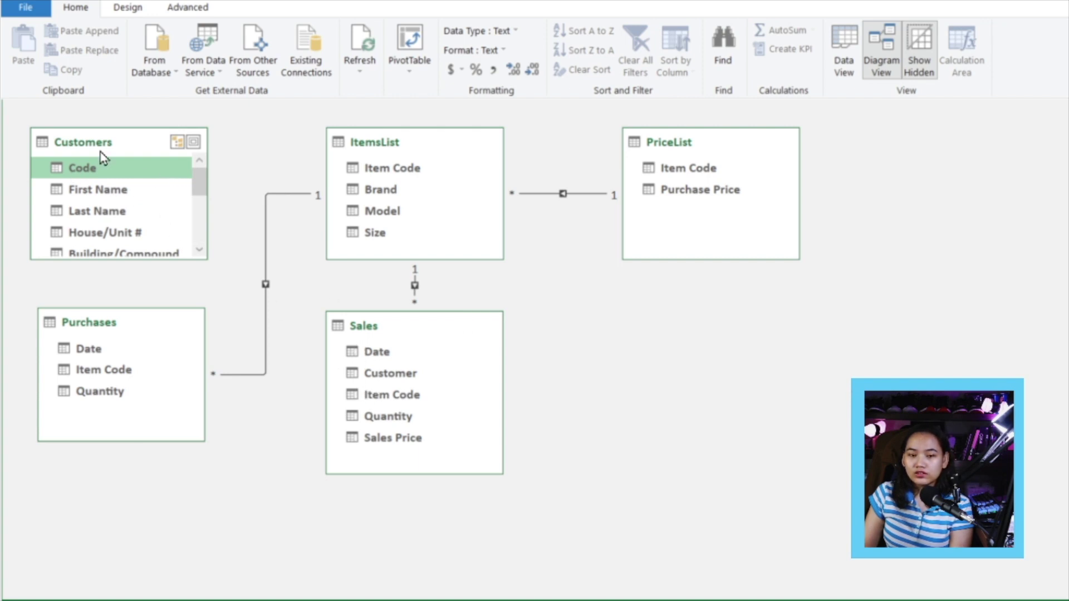
pyautogui.moveTo(120, 174); pyautogui.dragTo(371, 378)
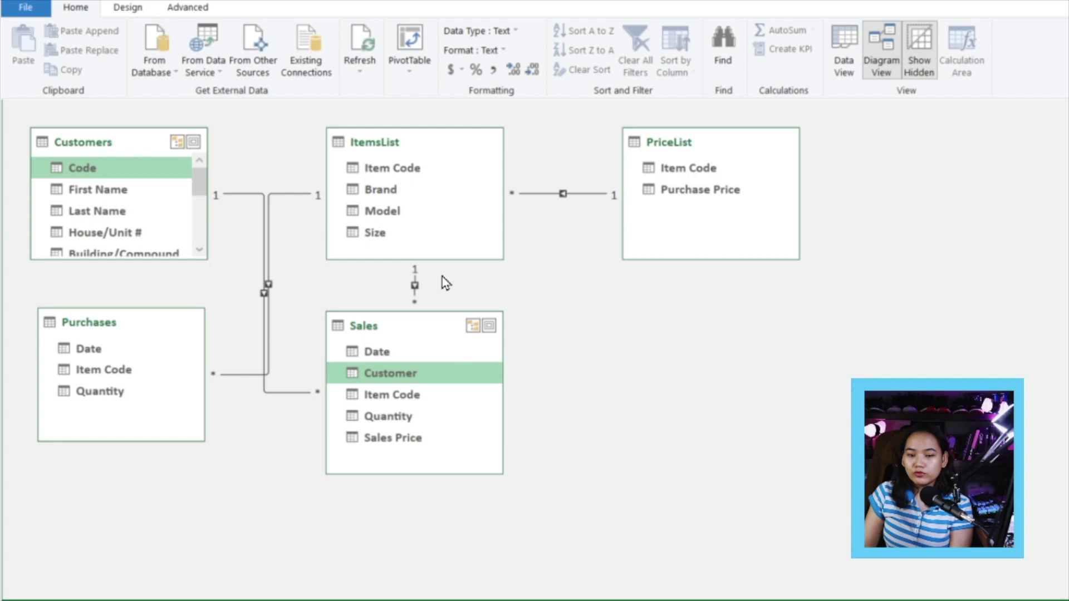
pyautogui.moveTo(98, 148); pyautogui.dragTo(695, 342)
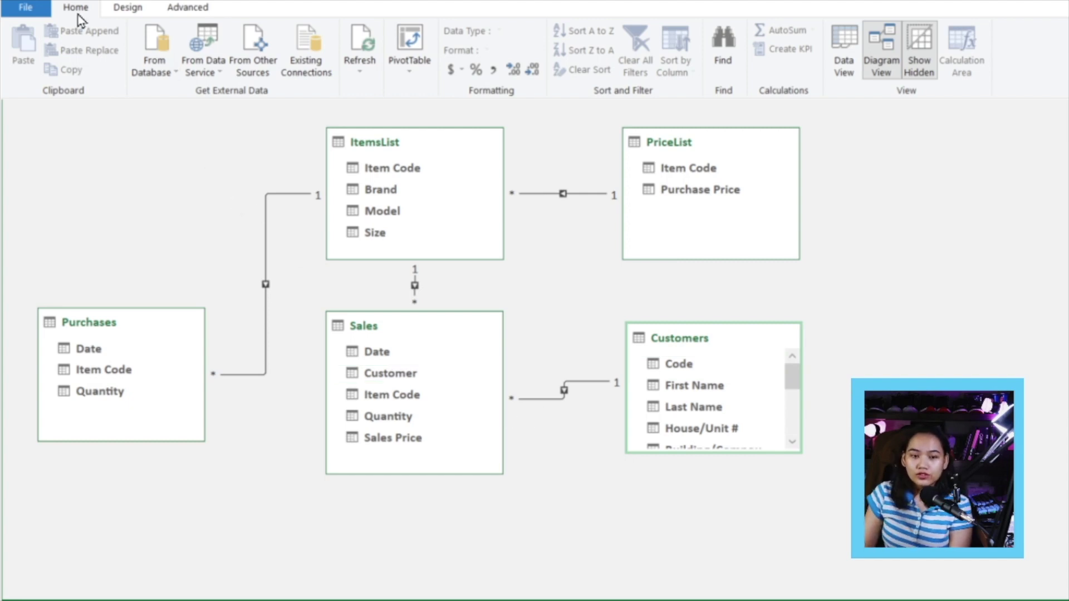
pyautogui.click(408, 45)
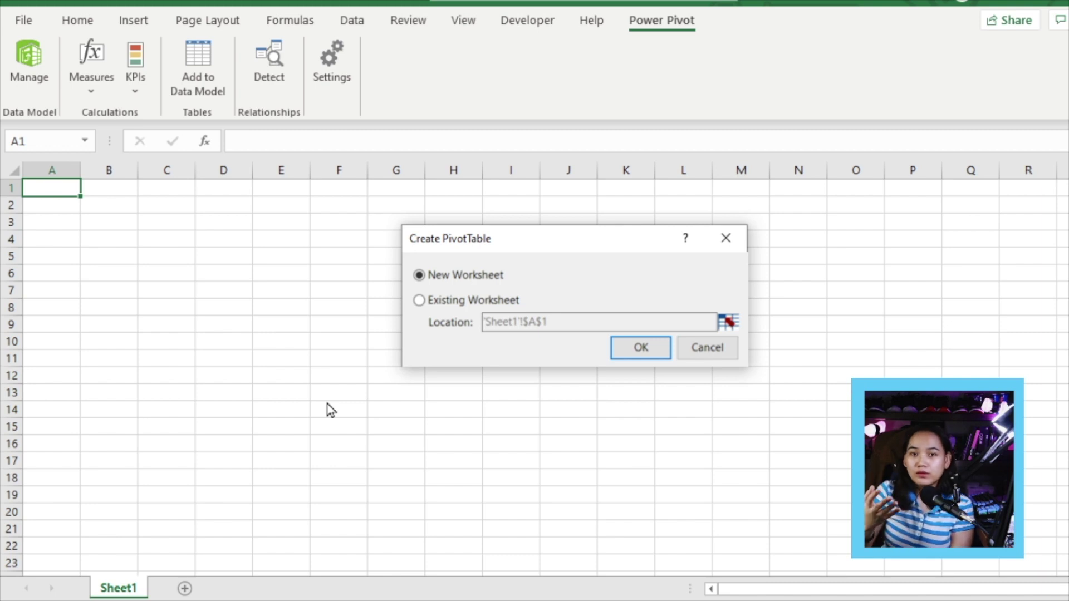
# Place the PivotTable on a new worksheet and enlarge the PivotTable Fields pane.
pyautogui.click(618, 346)
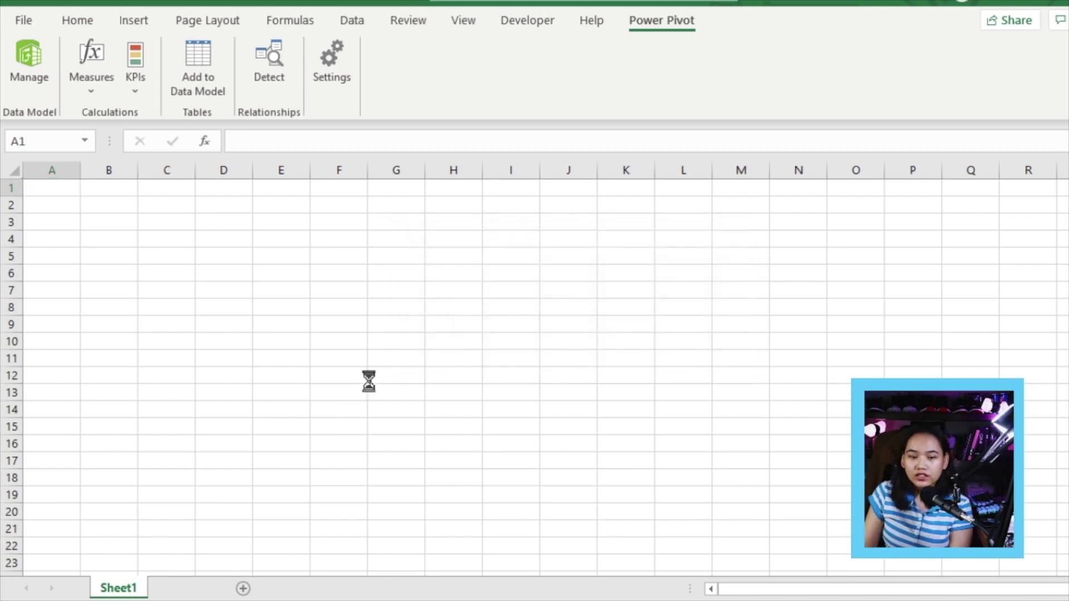
pyautogui.moveTo(661, 362); pyautogui.dragTo(413, 212)
pyautogui.moveTo(592, 488); pyautogui.dragTo(785, 580)
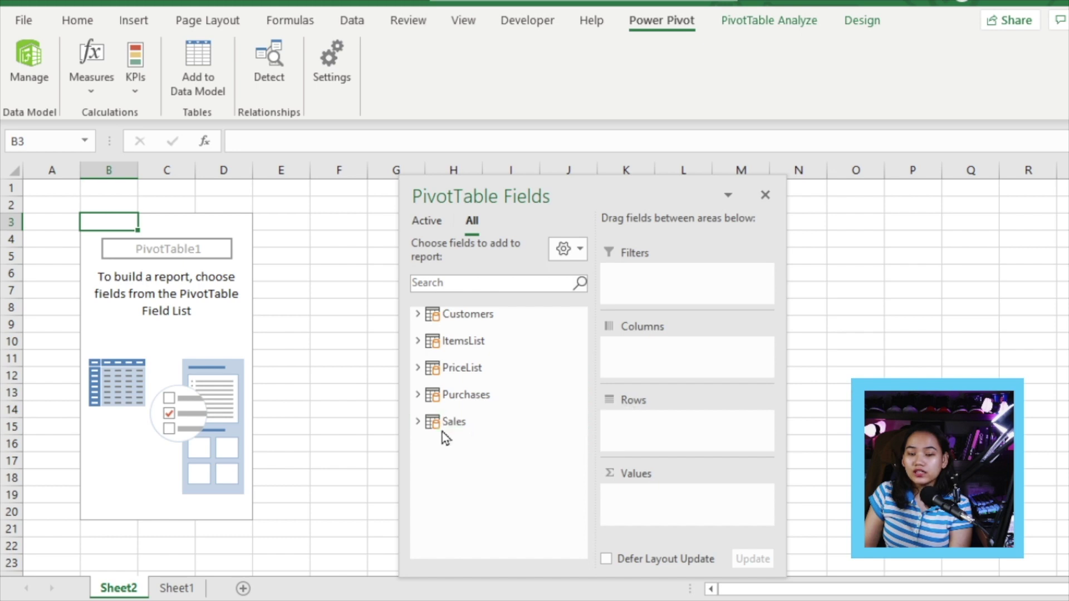
# Expand the Sales, Purchases, PriceList, ItemsList and Customers field groups and make the pane taller.
pyautogui.click(417, 422)
pyautogui.click(418, 396)
pyautogui.click(417, 368)
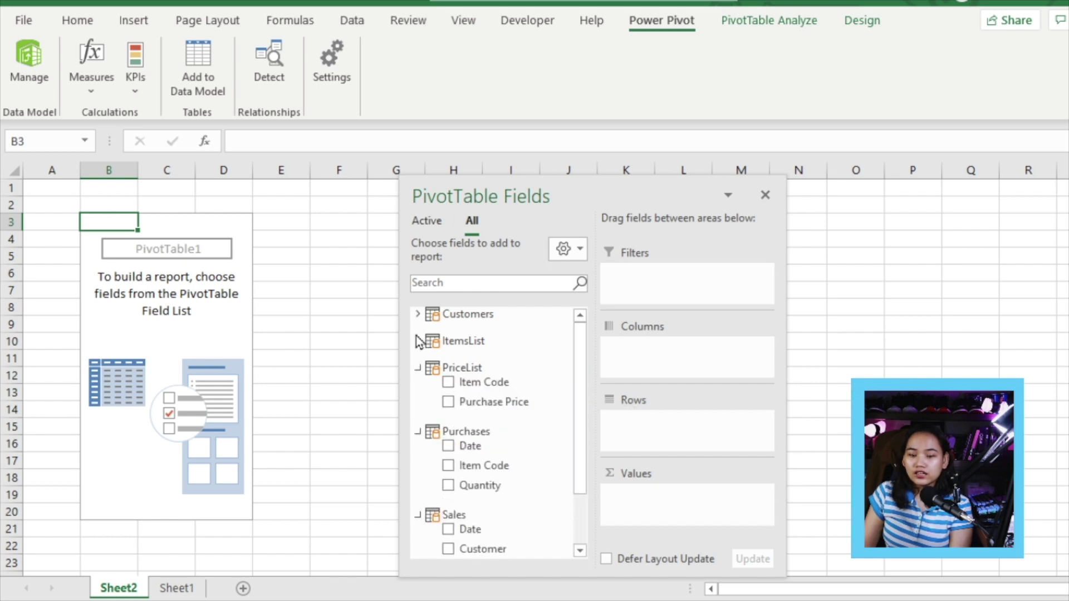
pyautogui.click(418, 341)
pyautogui.click(419, 314)
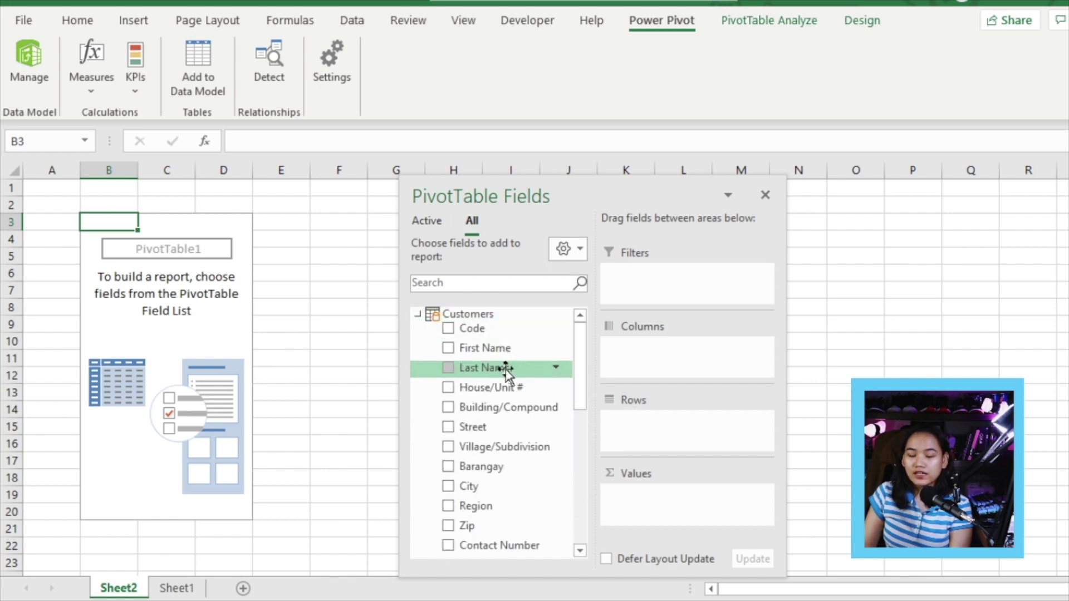
pyautogui.scroll(-1, 508, 390)
pyautogui.scroll(-6, 510, 402)
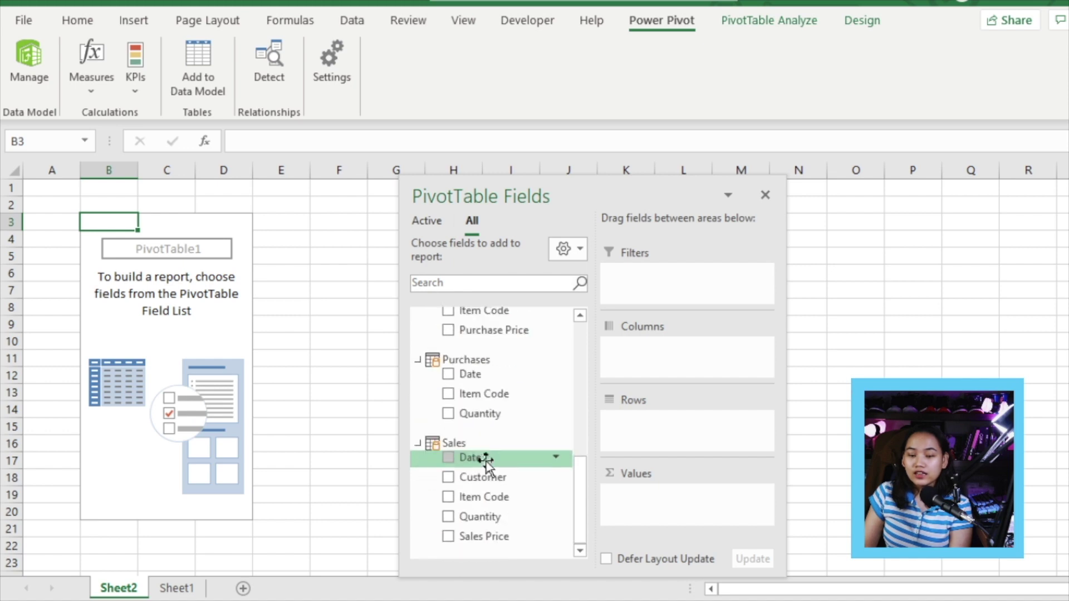
pyautogui.scroll(2, 486, 463)
pyautogui.scroll(4, 494, 482)
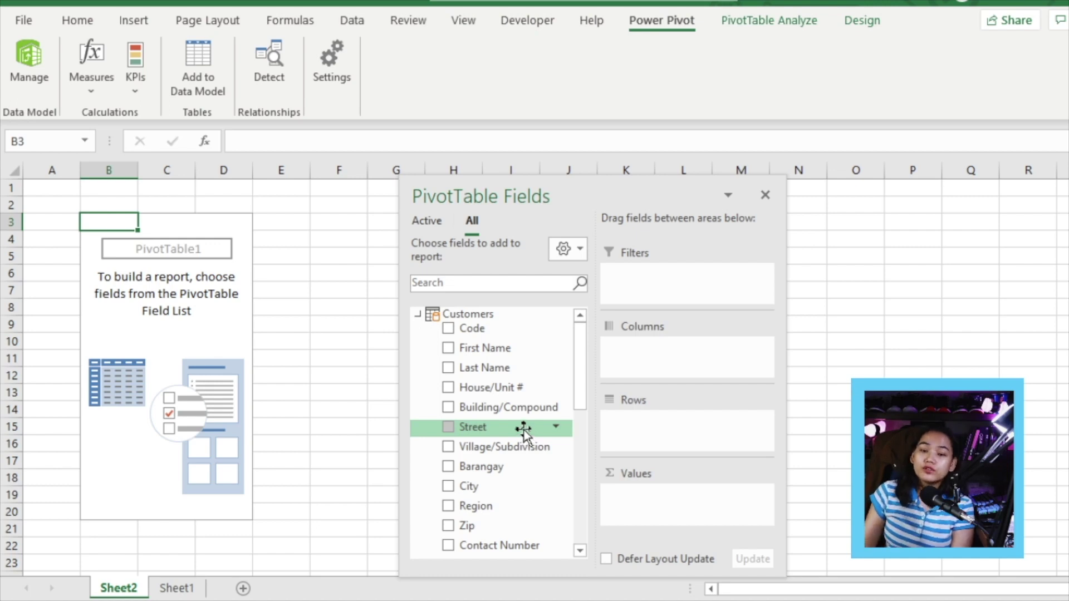
pyautogui.moveTo(541, 175); pyautogui.dragTo(531, 22)
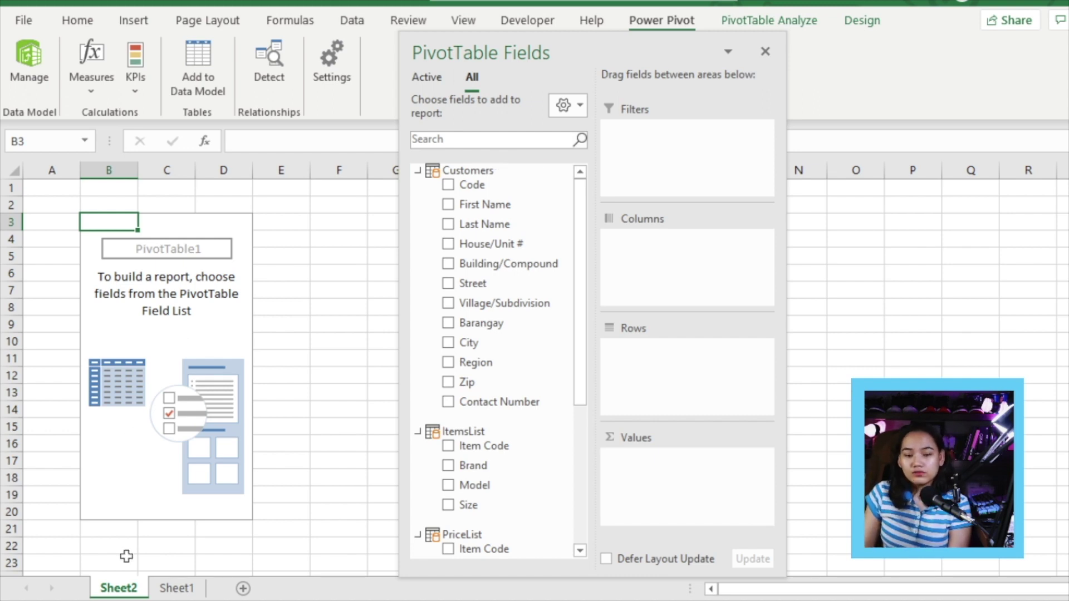
# Rename Sheet2 to Inventory.
pyautogui.doubleClick(119, 589)
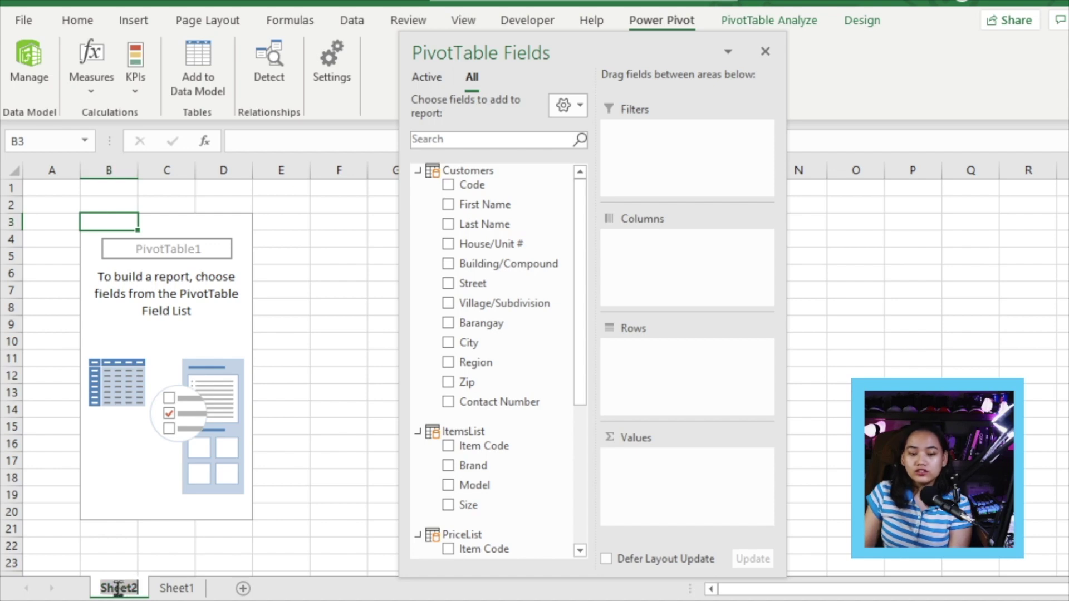
pyautogui.write('Inventory')
pyautogui.press('Return')
# Put ItemsList Item Code in Rows and Purchases Quantity in Values.
pyautogui.scroll(-3, 468, 457)
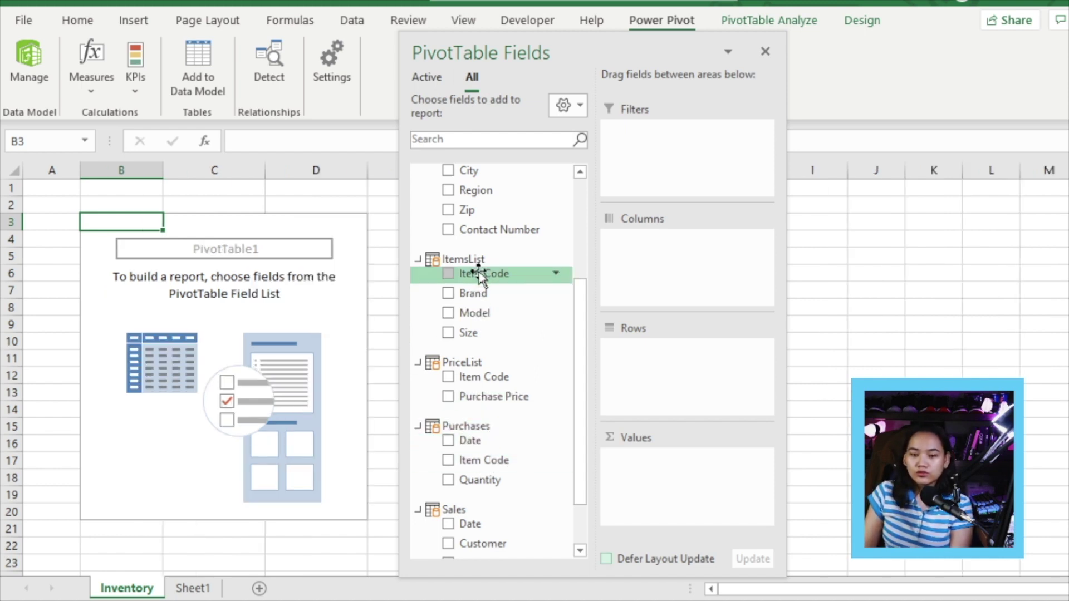
pyautogui.moveTo(479, 274); pyautogui.dragTo(645, 360)
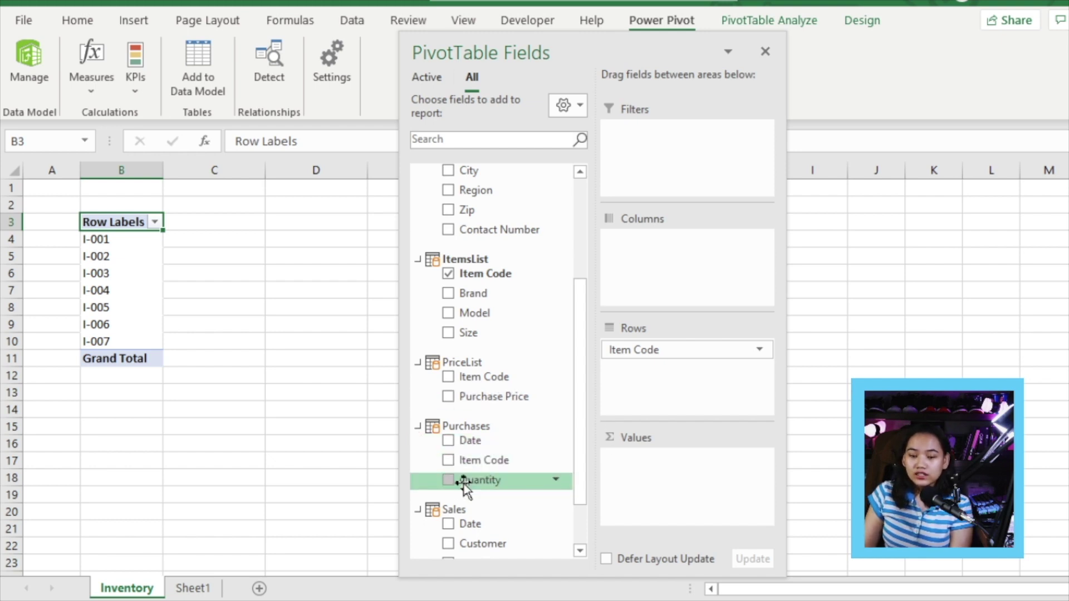
pyautogui.moveTo(464, 483); pyautogui.dragTo(646, 465)
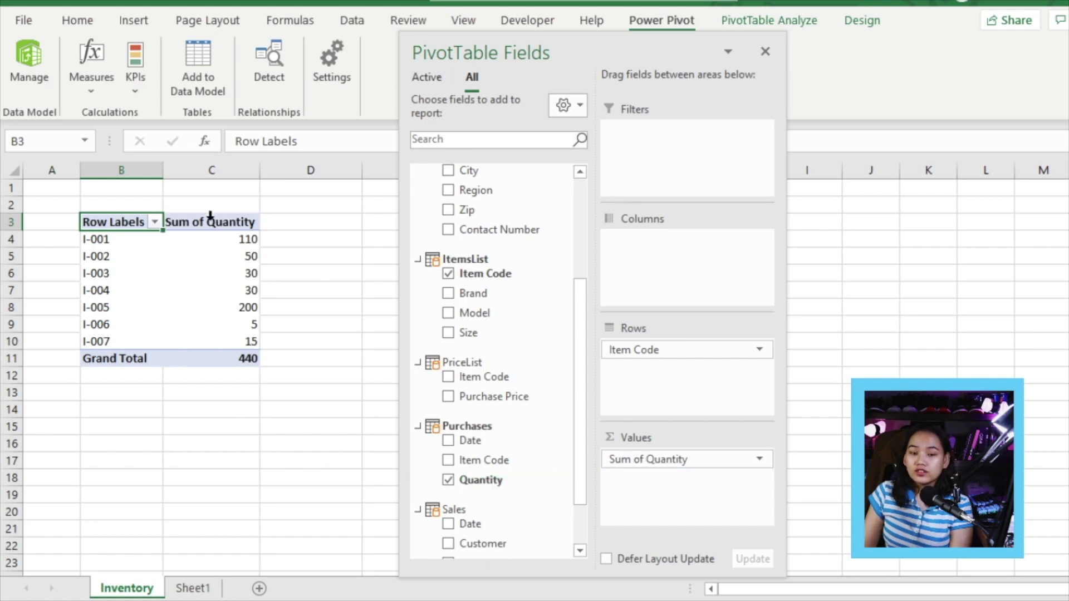
pyautogui.click(639, 467)
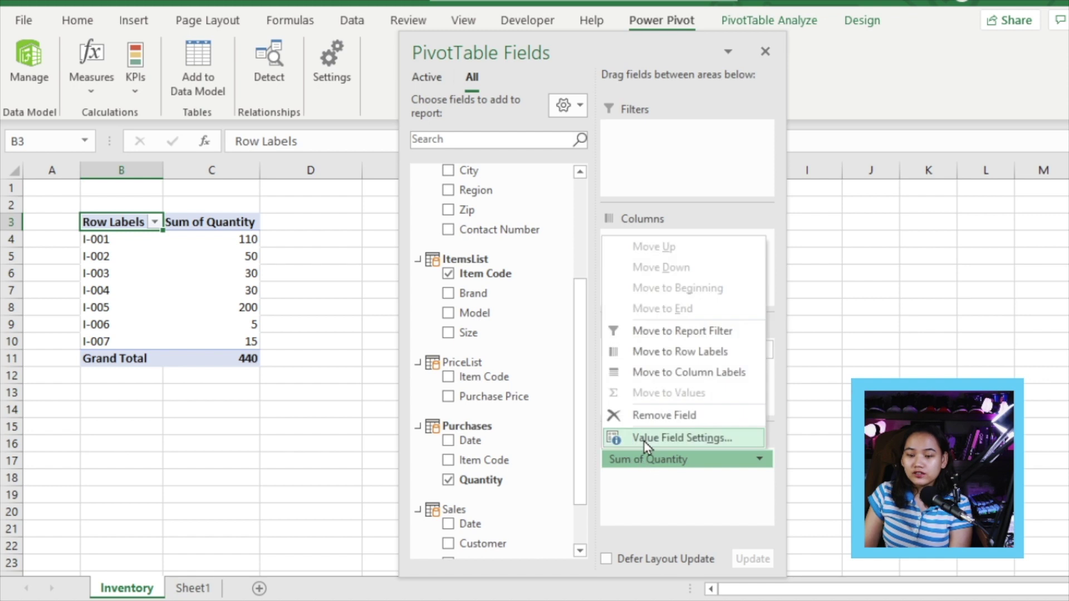
# Set the Sum of Quantity value field's custom name to Qty Purchased.
pyautogui.click(649, 439)
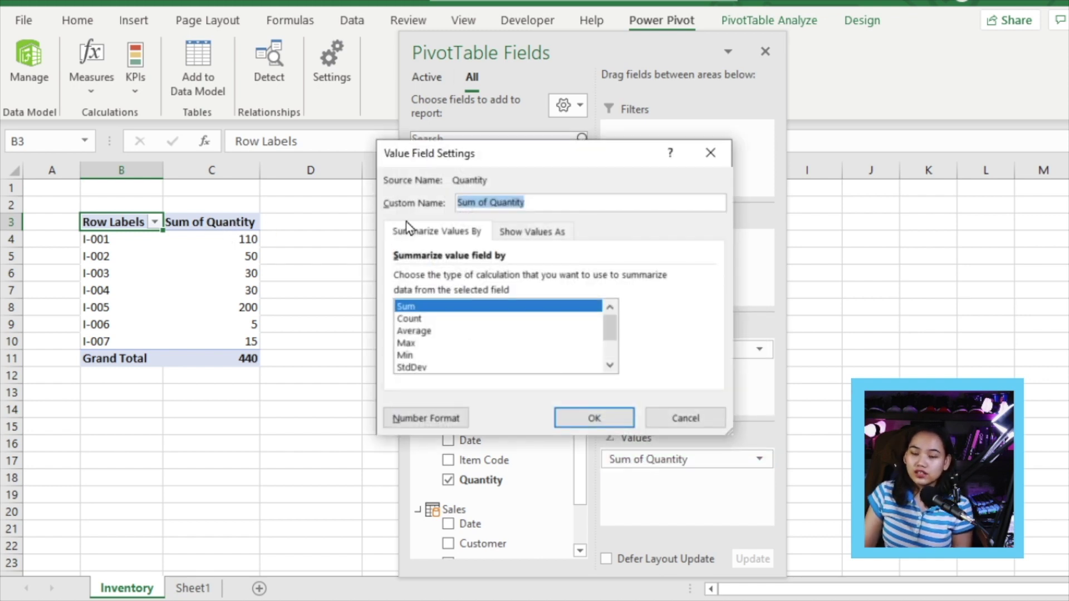
pyautogui.write('W')
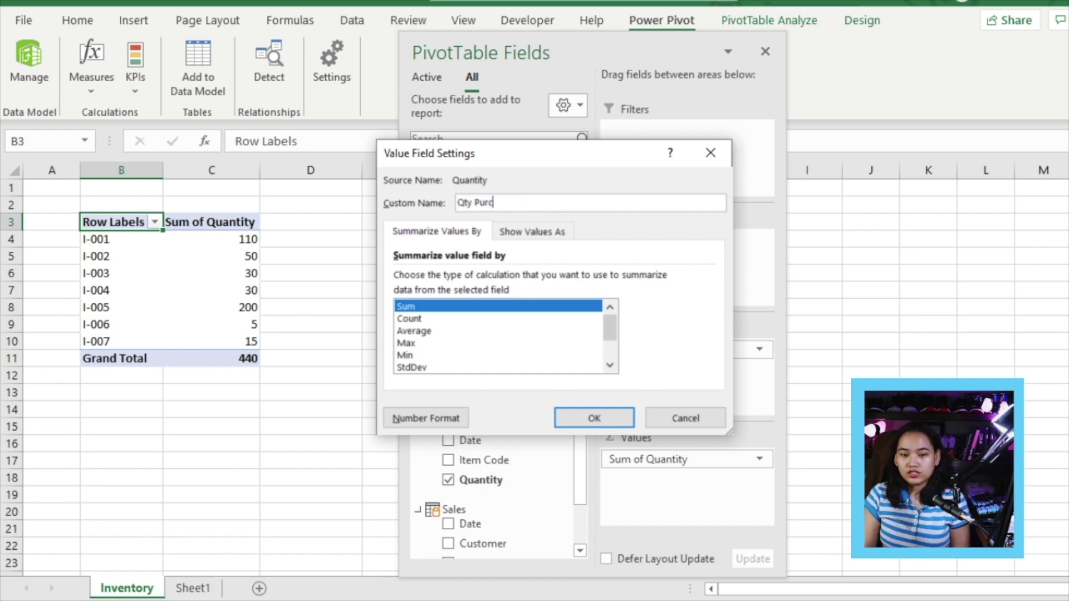
pyautogui.press('Return')
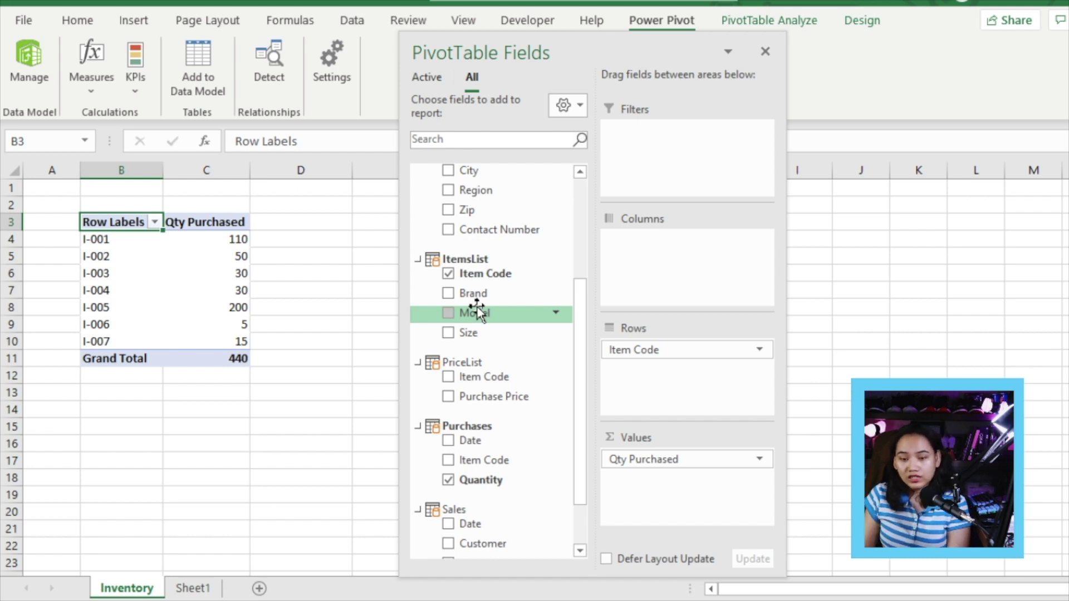
# Set the PivotTable rows to Brand, Model, Size, removing Item Code.
pyautogui.moveTo(465, 298); pyautogui.dragTo(648, 383)
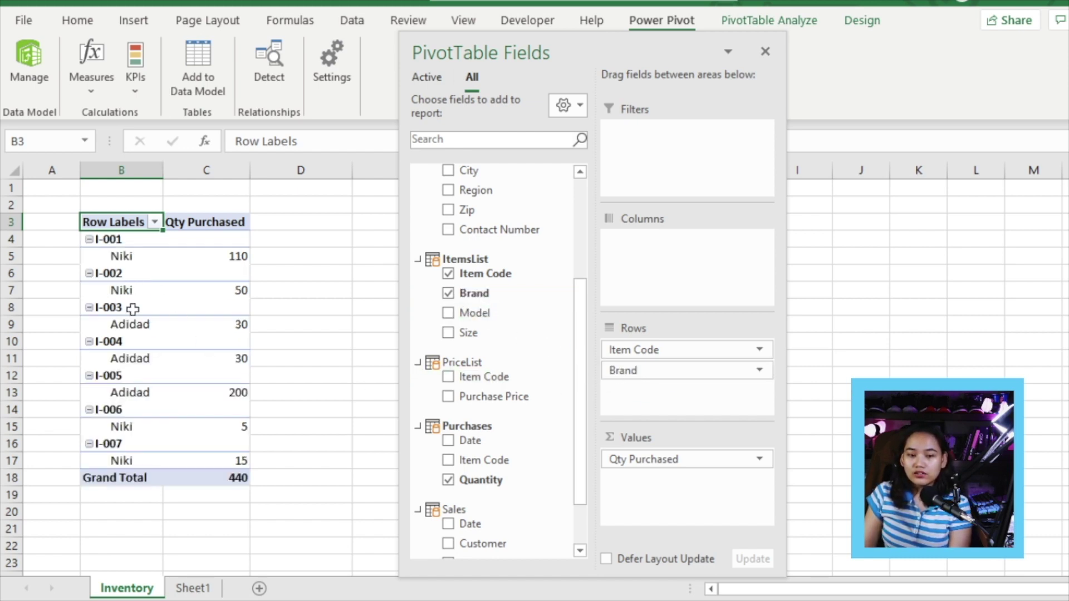
pyautogui.moveTo(488, 313); pyautogui.dragTo(641, 383)
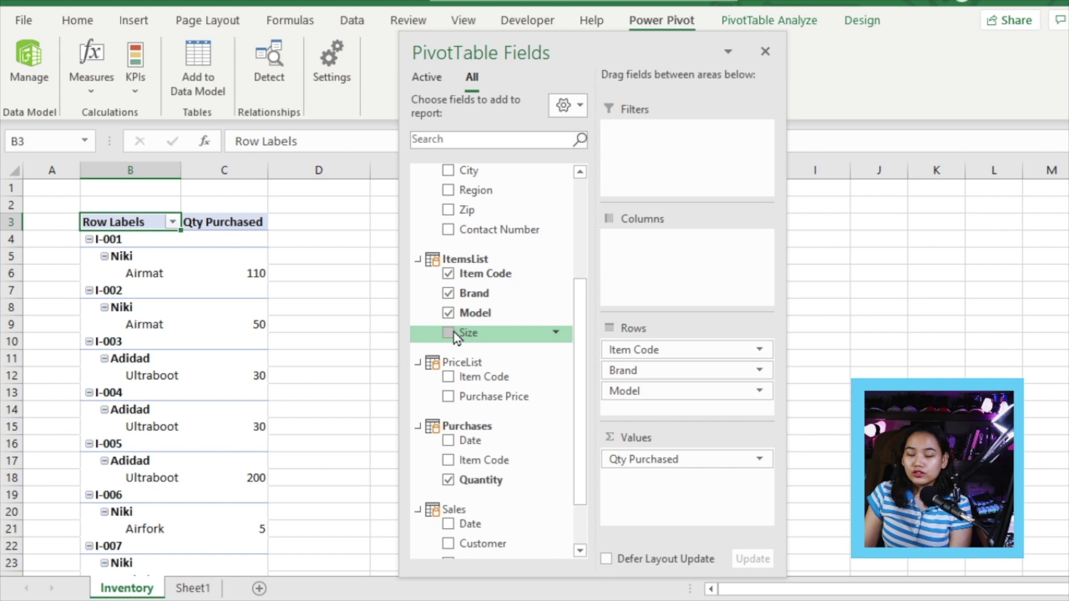
pyautogui.moveTo(458, 336); pyautogui.dragTo(628, 412)
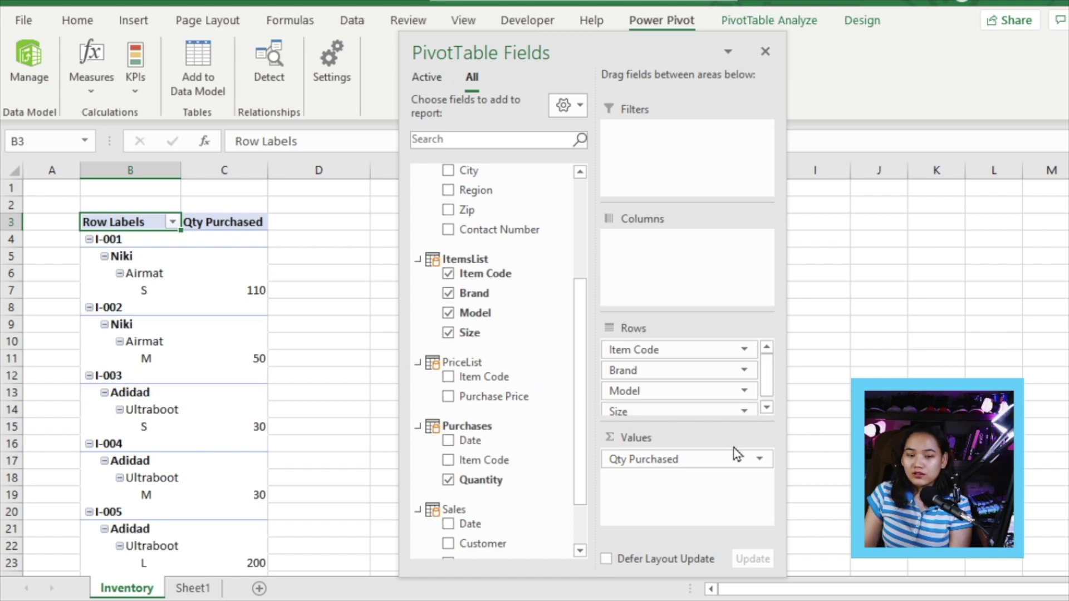
pyautogui.moveTo(637, 356); pyautogui.dragTo(345, 355)
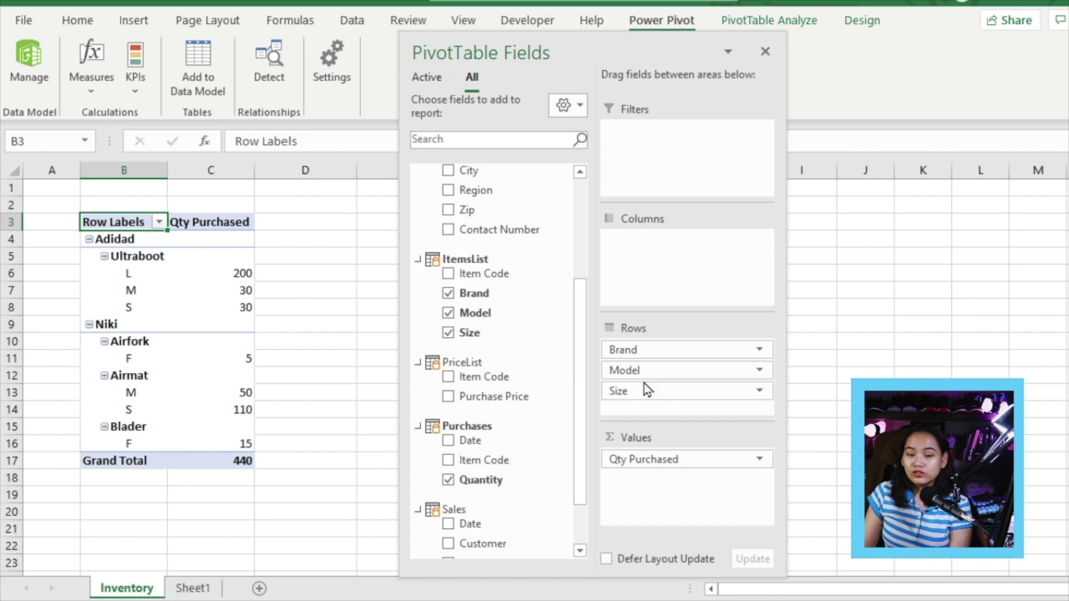
pyautogui.moveTo(640, 370); pyautogui.dragTo(322, 411)
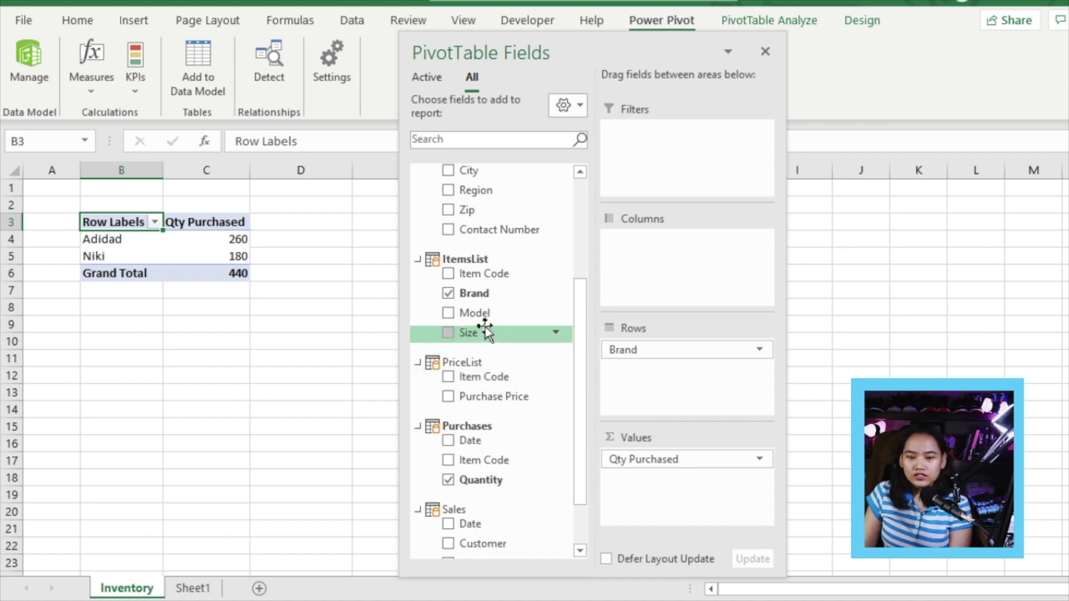
pyautogui.moveTo(487, 315); pyautogui.dragTo(641, 372)
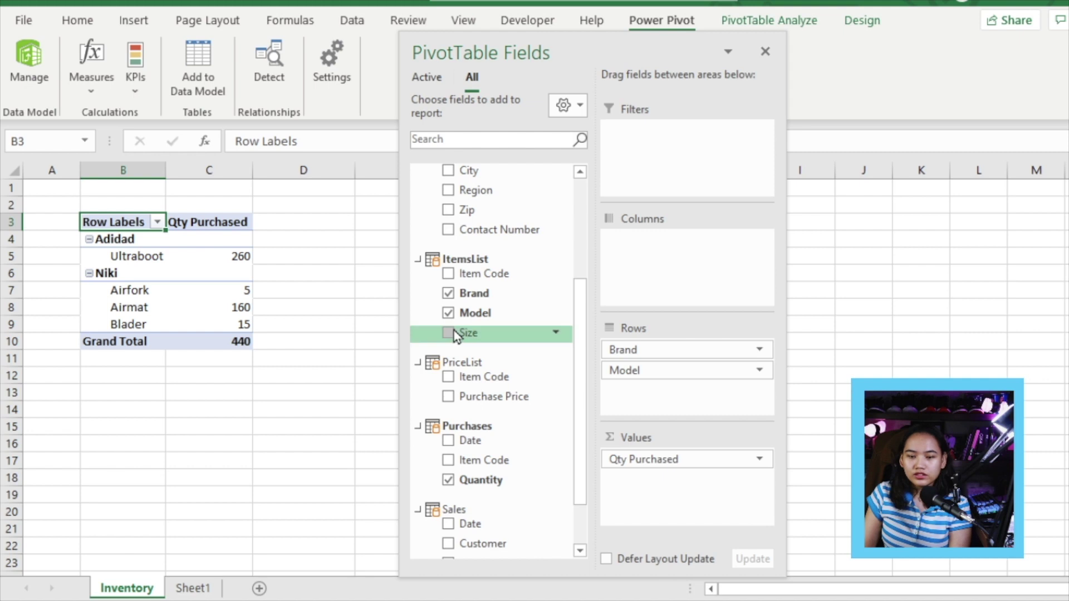
pyautogui.moveTo(458, 335); pyautogui.dragTo(640, 404)
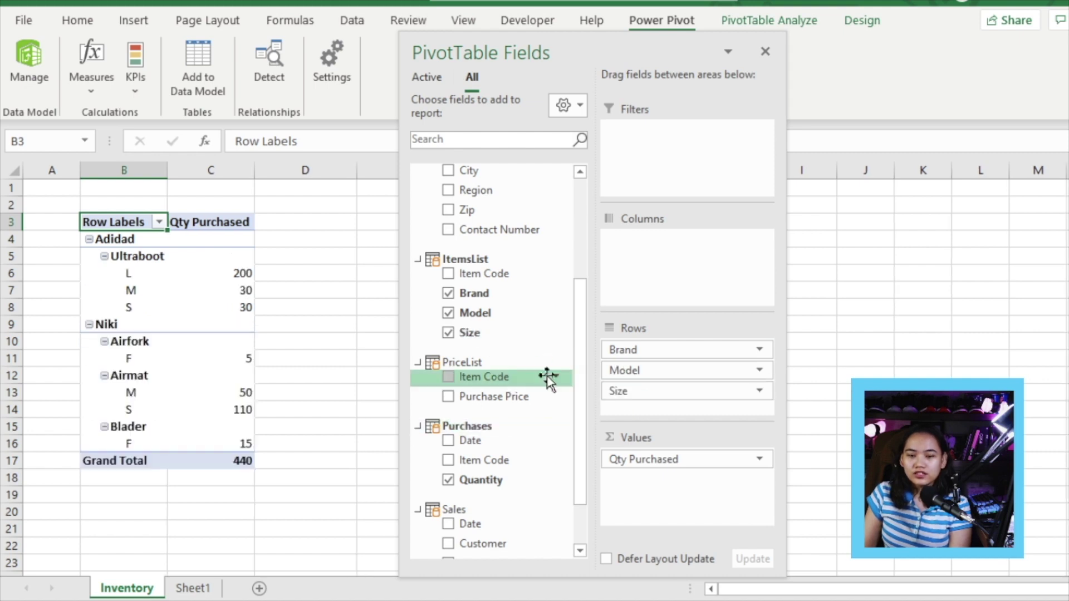
pyautogui.click(199, 342)
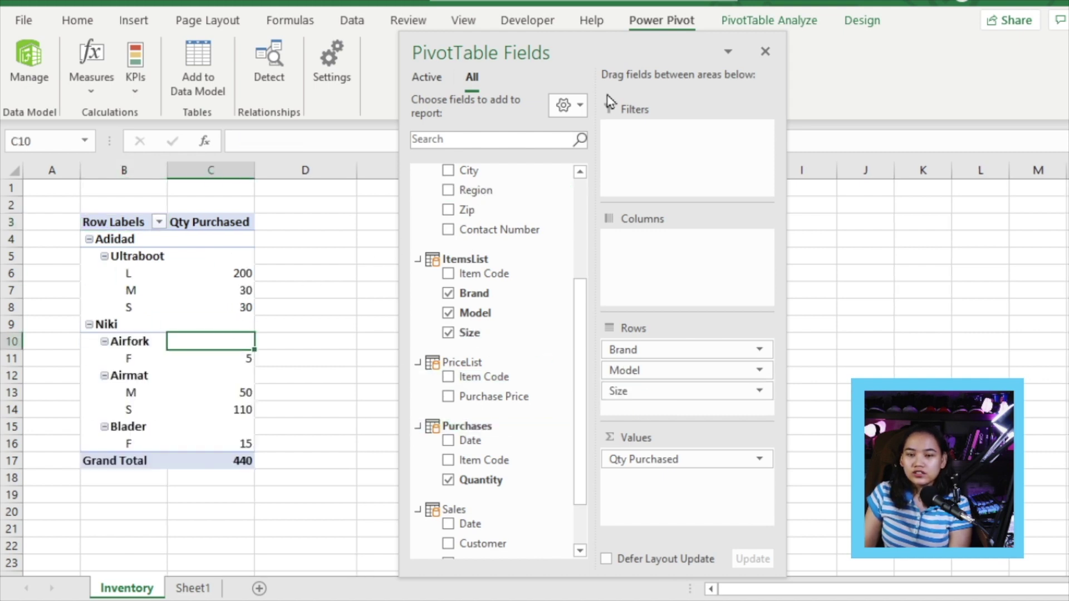
# Switch the PivotTable to tabular form and repeat all item labels on every row.
pyautogui.moveTo(611, 53); pyautogui.dragTo(618, 175)
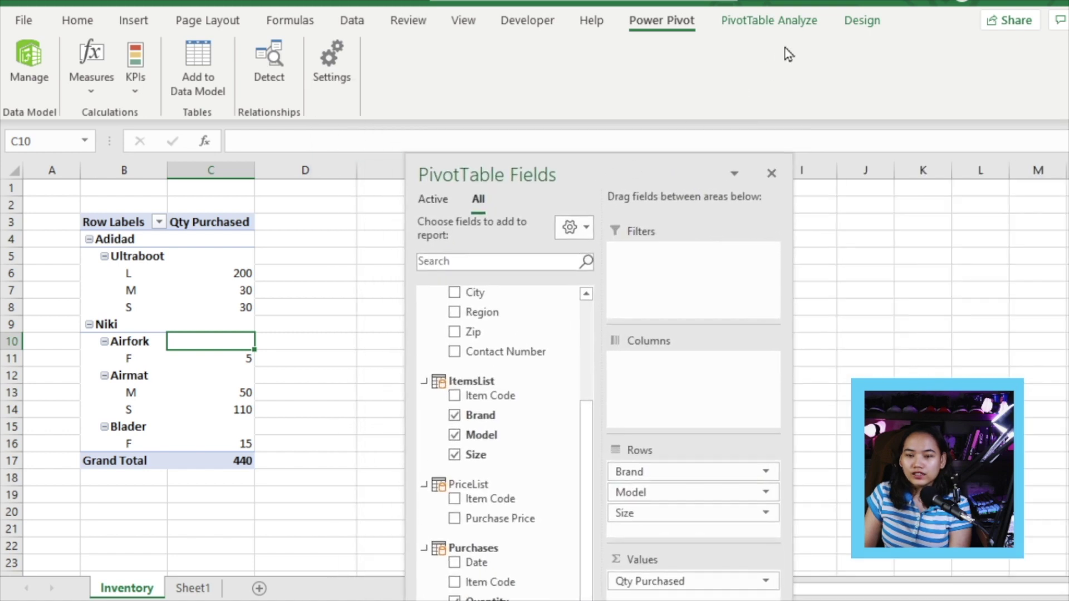
pyautogui.click(863, 21)
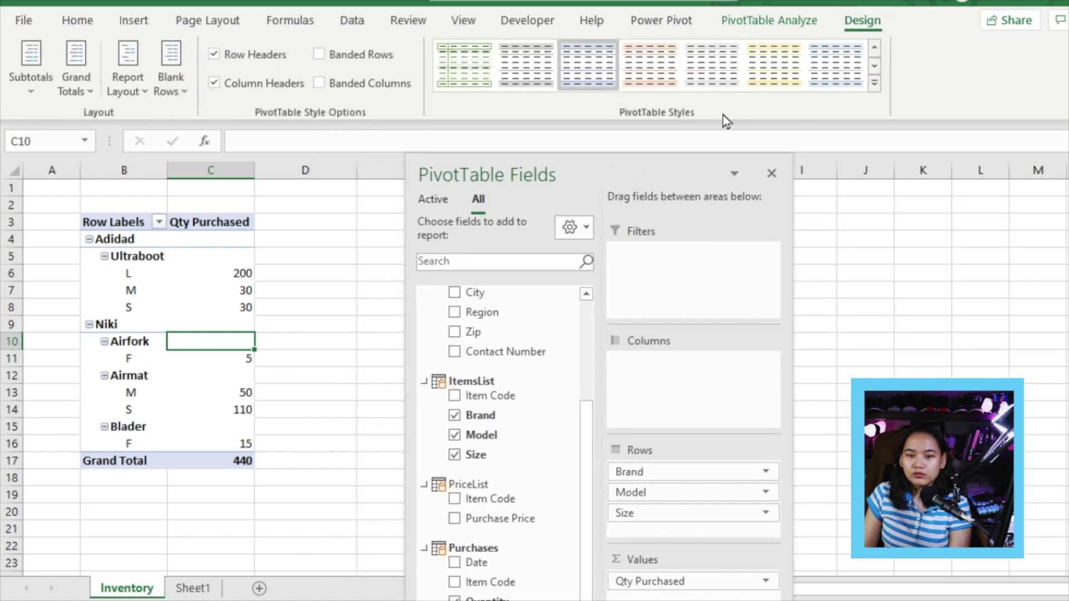
pyautogui.click(125, 94)
pyautogui.click(167, 212)
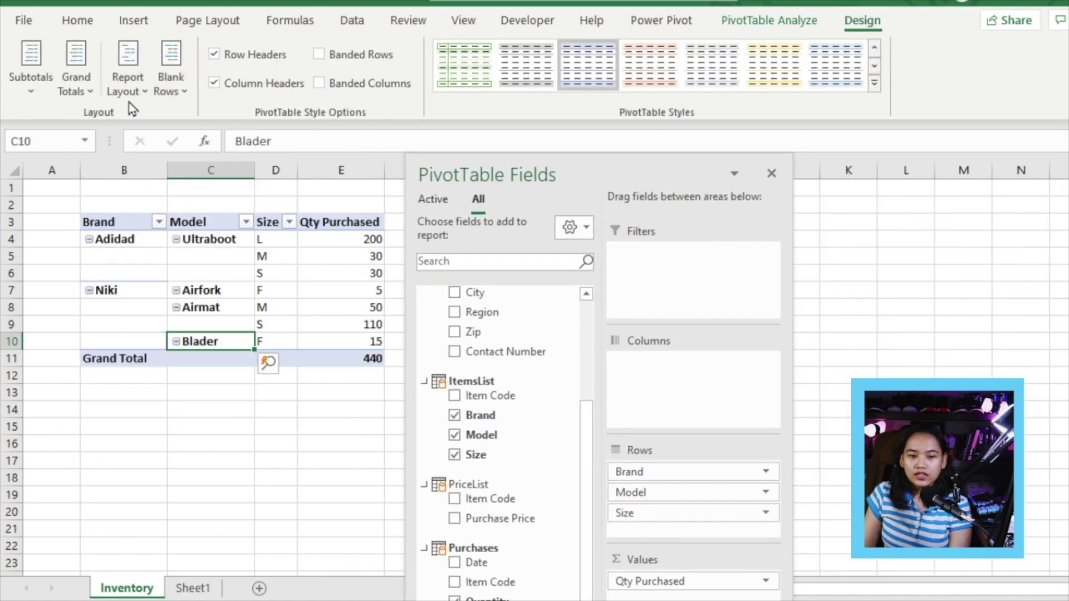
pyautogui.click(132, 97)
pyautogui.click(173, 270)
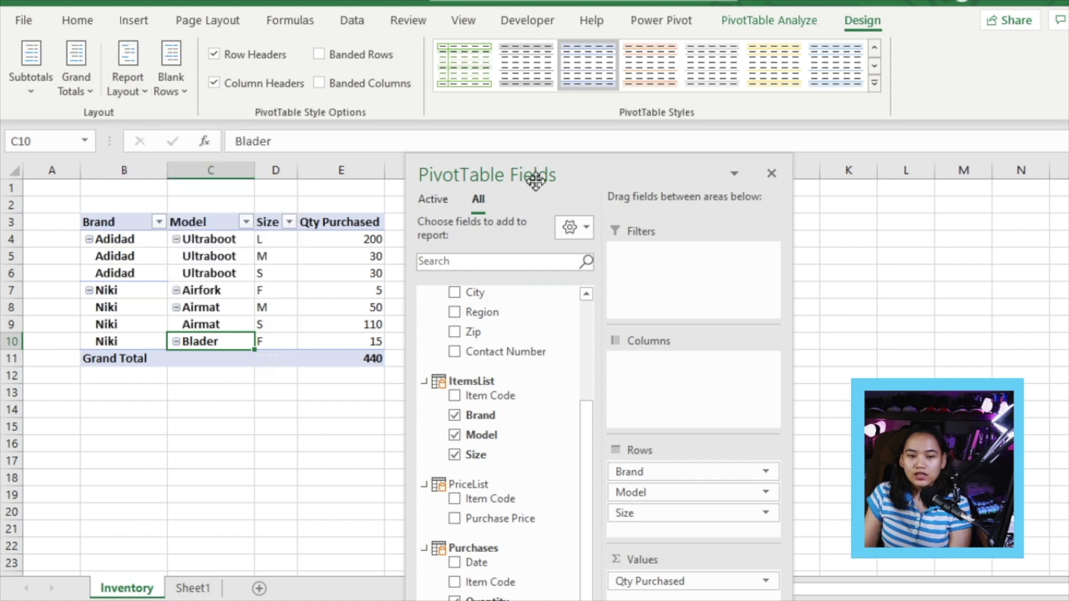
pyautogui.moveTo(536, 179); pyautogui.dragTo(560, 52)
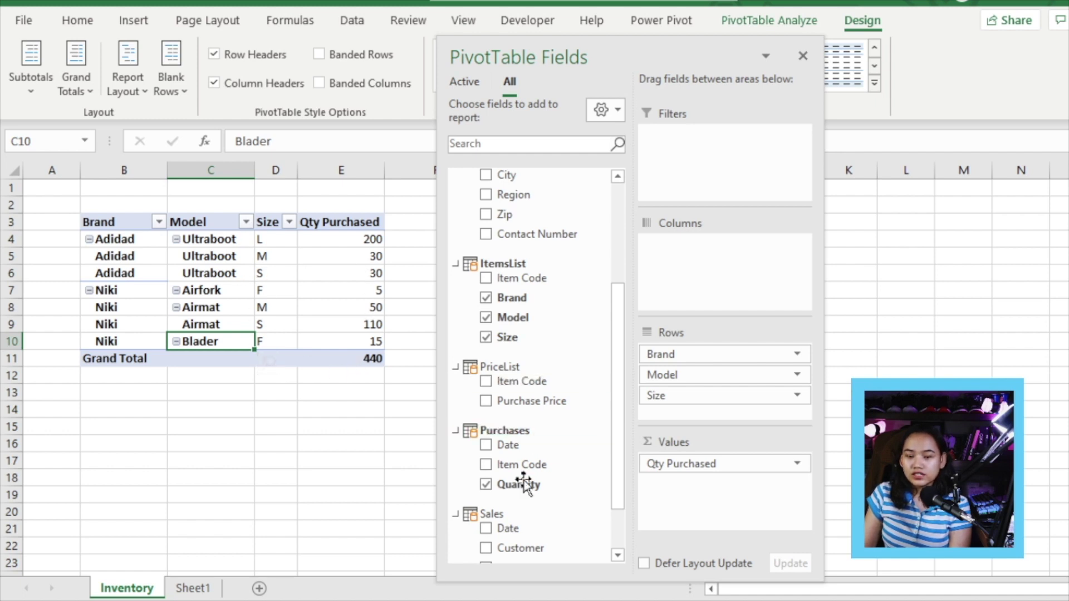
pyautogui.scroll(-1, 501, 487)
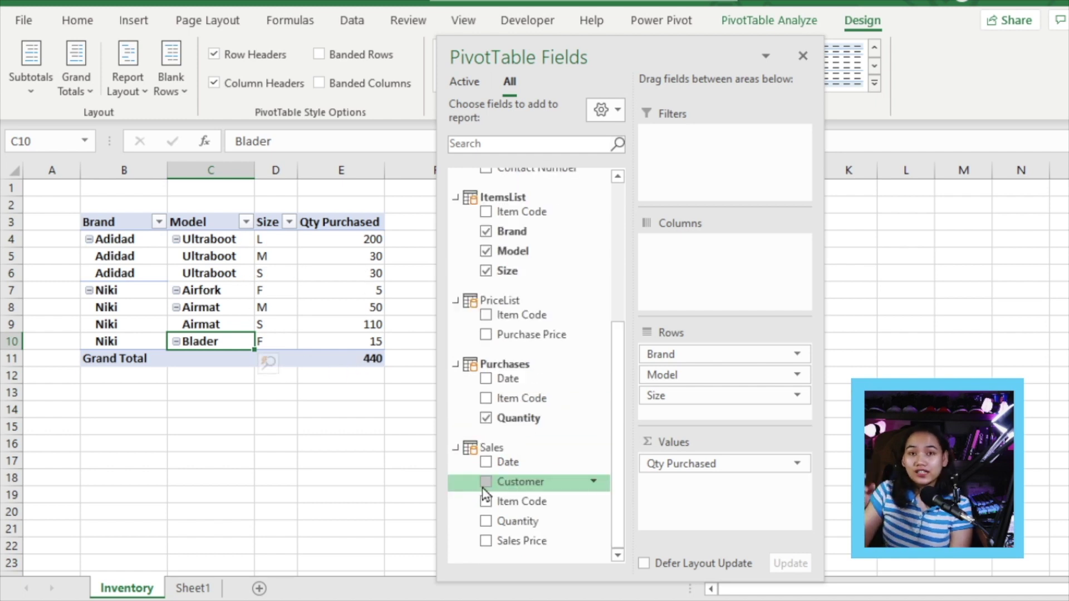
# Add Sales Quantity to Values and rename it Qty Sold, next to Qty Purchased.
pyautogui.moveTo(522, 521); pyautogui.dragTo(672, 498)
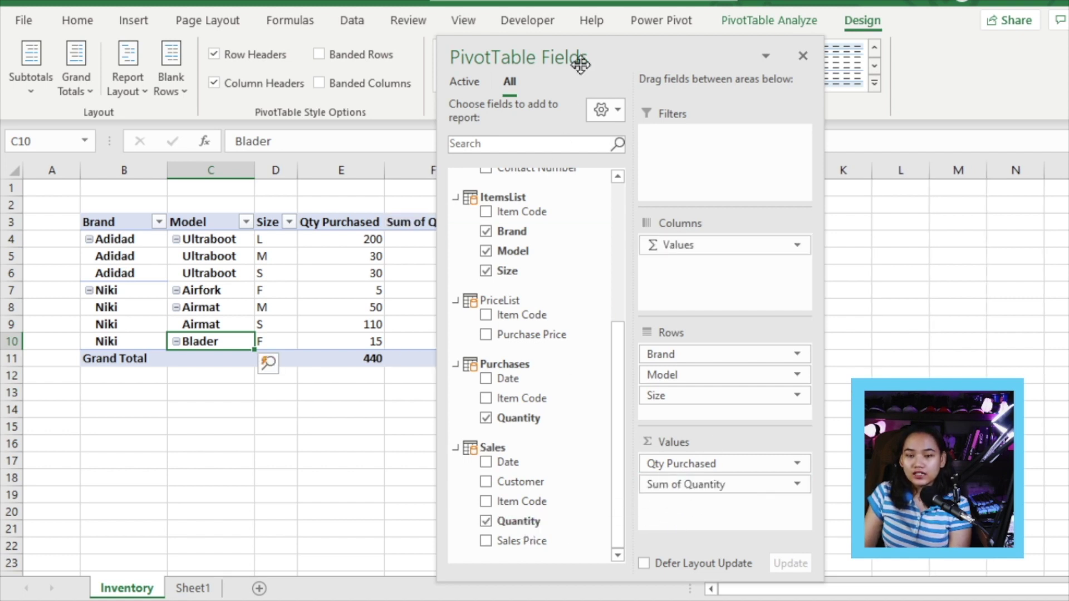
pyautogui.moveTo(580, 65); pyautogui.dragTo(650, 62)
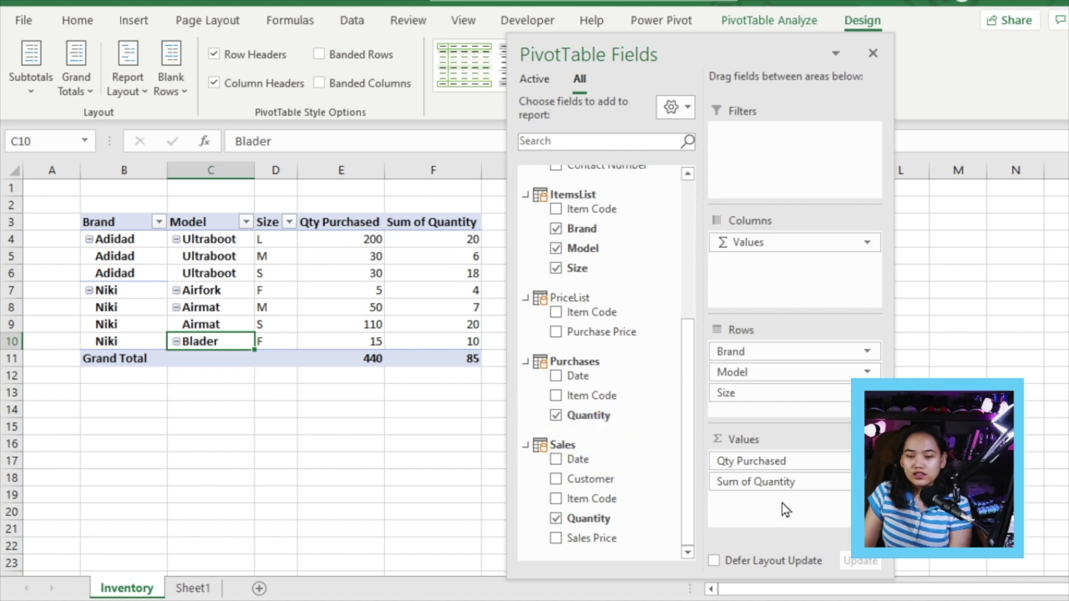
pyautogui.click(764, 486)
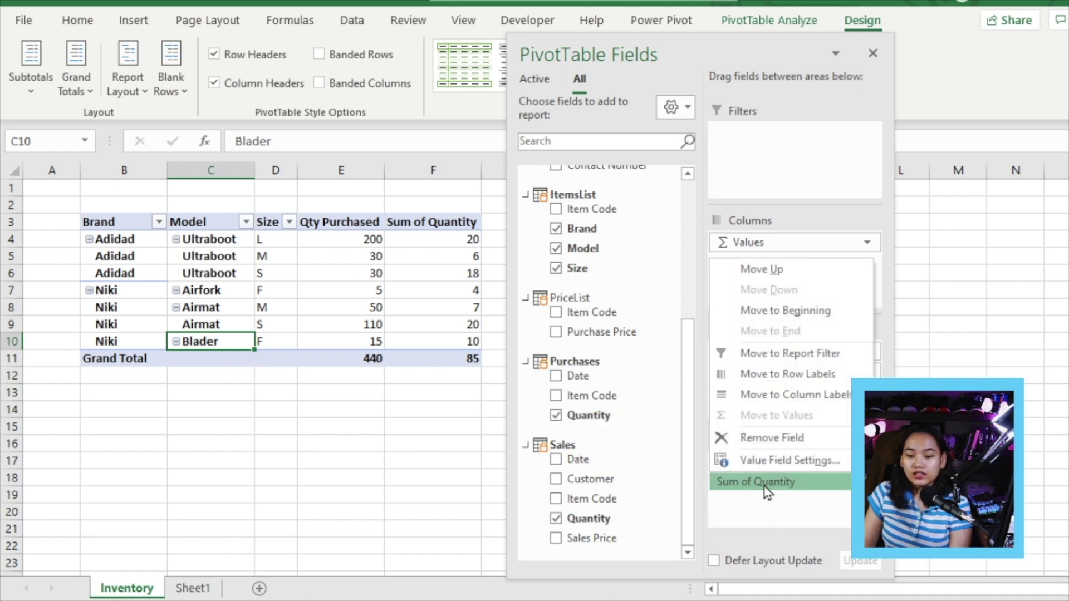
pyautogui.click(766, 463)
pyautogui.write('Qty Sold')
pyautogui.click(605, 418)
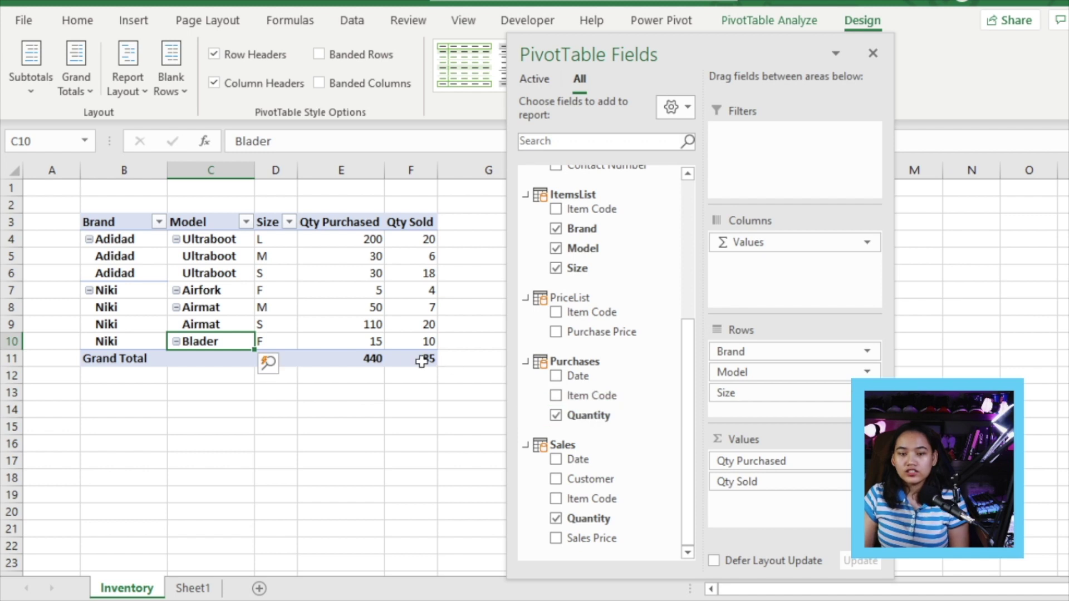
pyautogui.moveTo(394, 308)
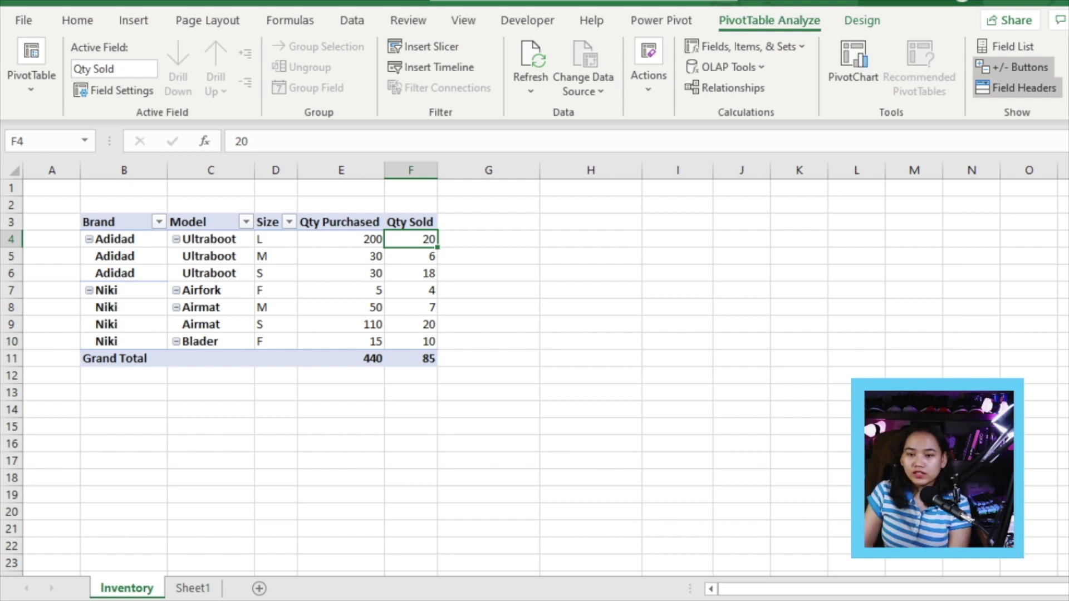
# Open the Fields, Items, & Sets options for the PivotTable.
pyautogui.click(791, 52)
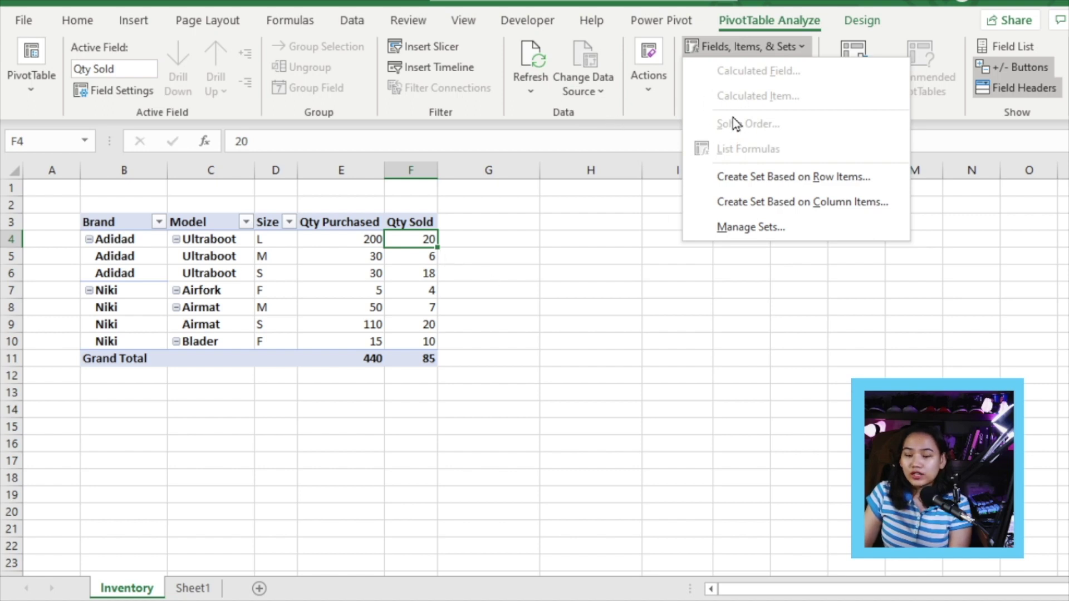
# Start a new Power Pivot measure stored in the ItemsList table.
pyautogui.click(861, 29)
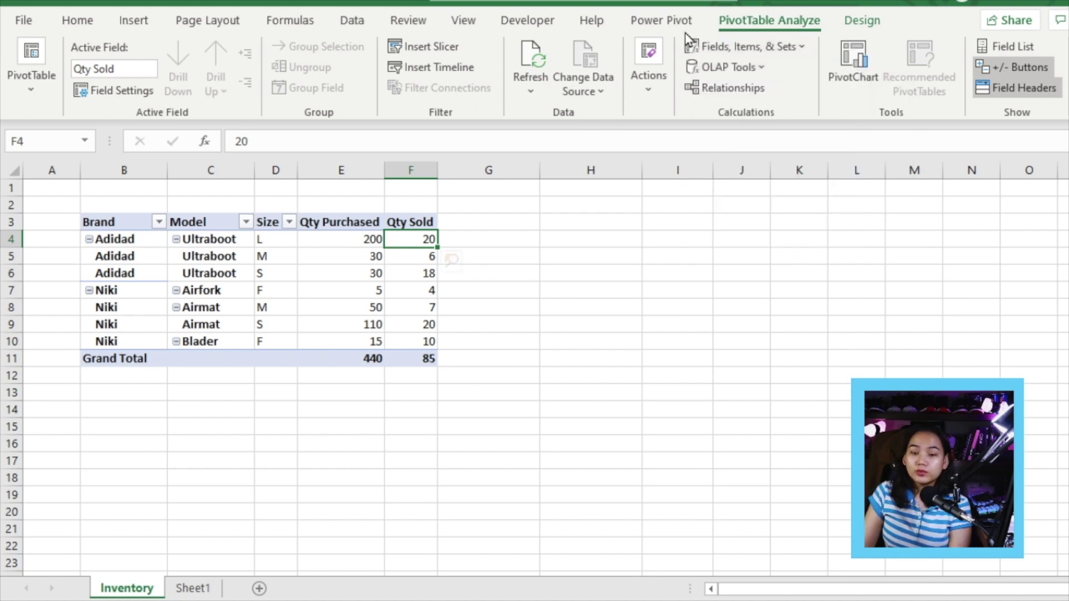
pyautogui.click(665, 24)
pyautogui.click(89, 88)
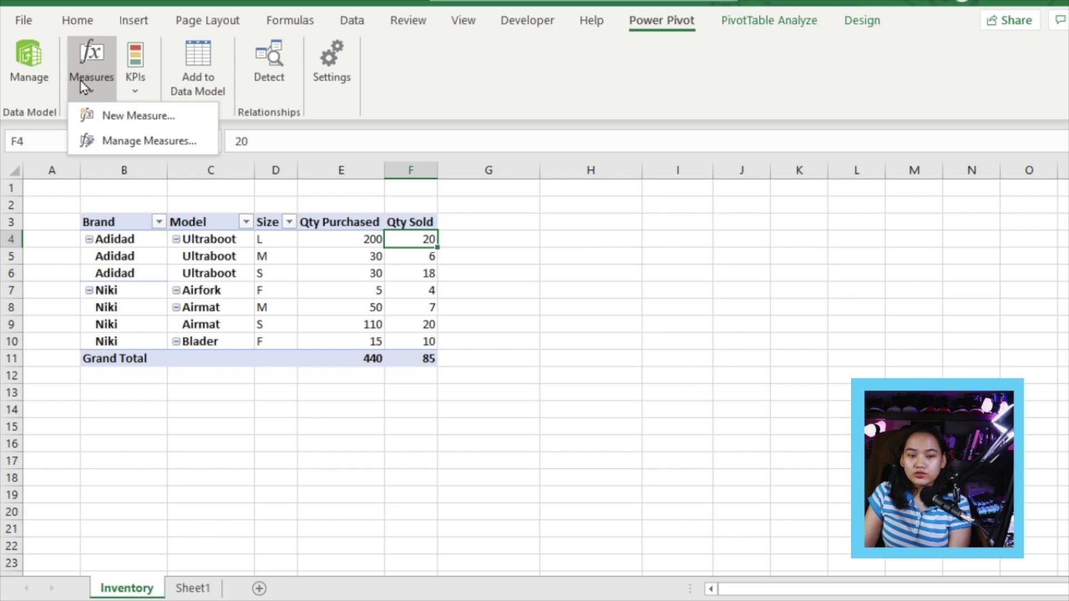
pyautogui.click(90, 123)
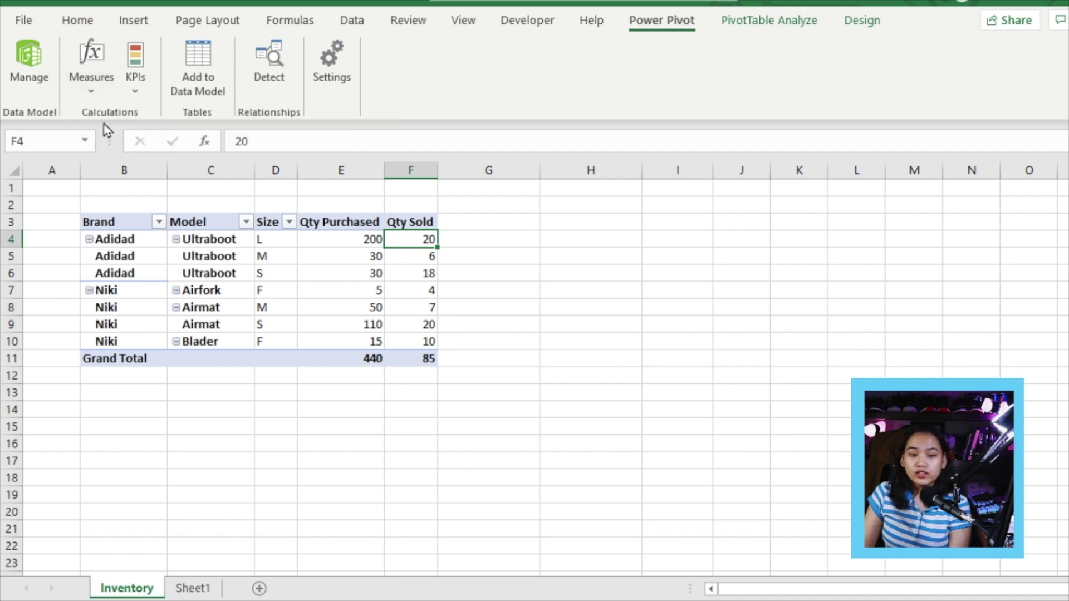
pyautogui.click(534, 206)
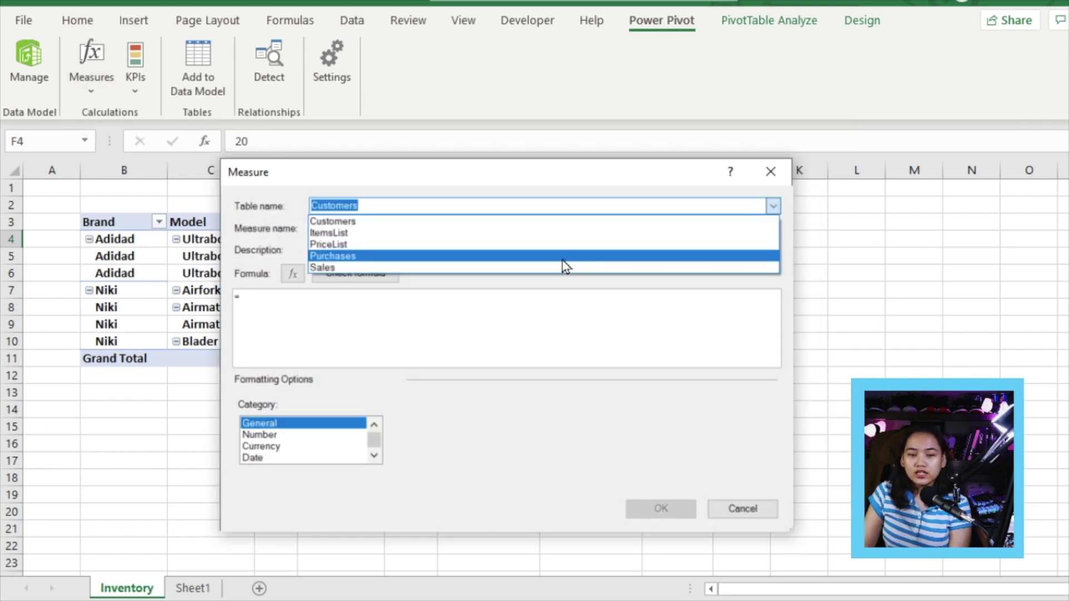
pyautogui.click(551, 233)
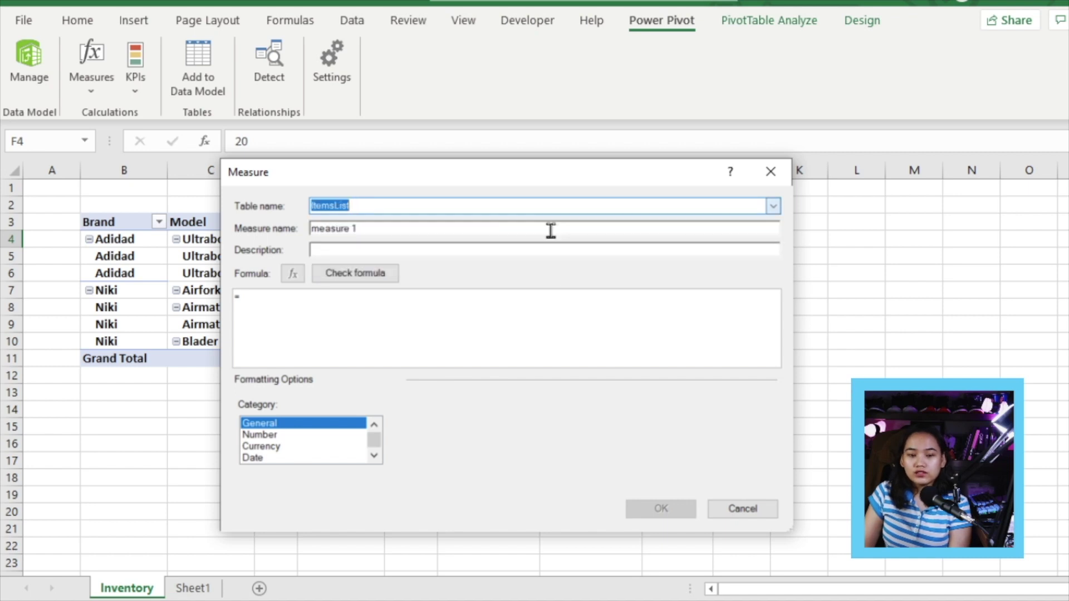
pyautogui.click(461, 250)
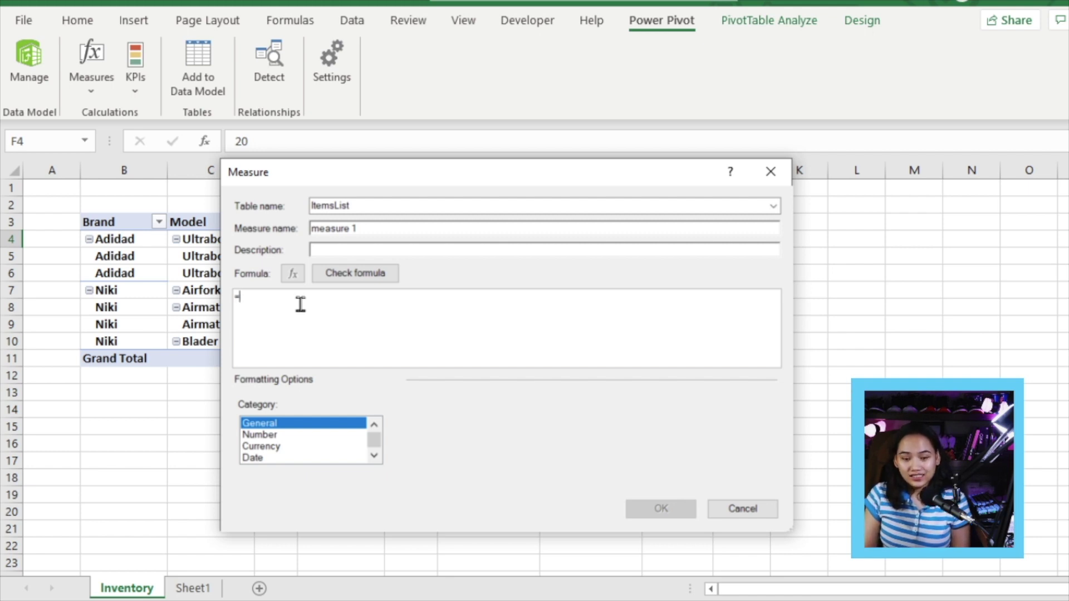
# Give the measure the formula Purchases[Sum of Quantity]-Sales[Sum of Quantity 2] and create it.
pyautogui.write('purchas')
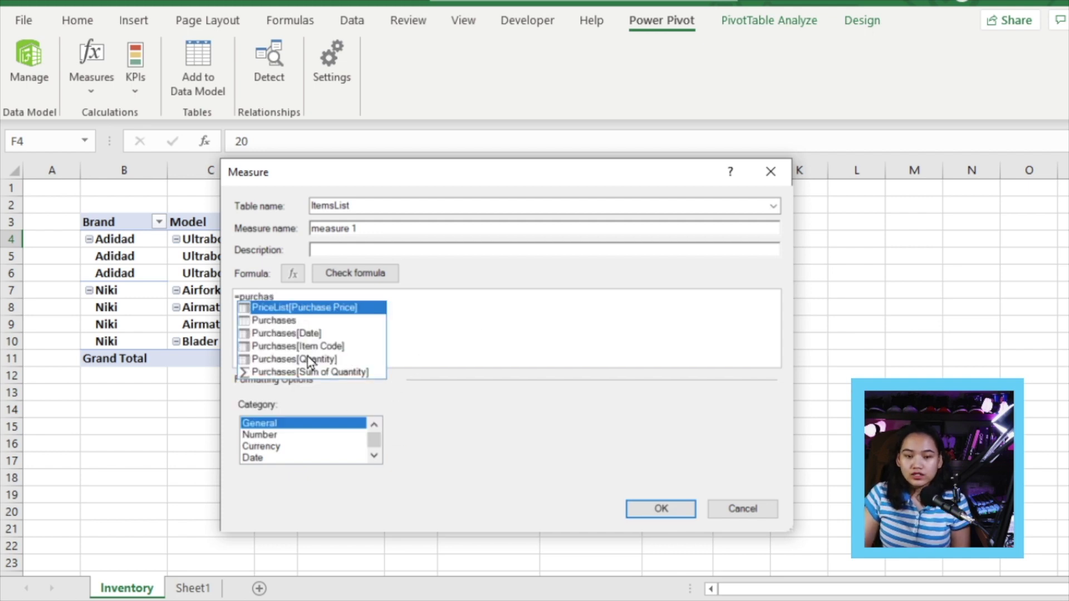
pyautogui.click(328, 376)
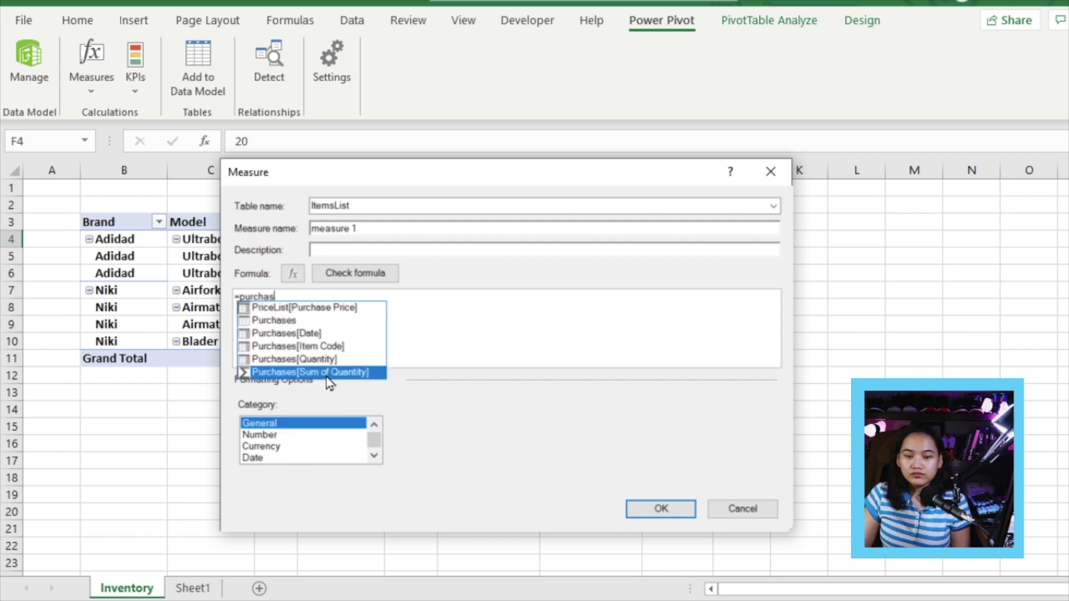
pyautogui.doubleClick(327, 376)
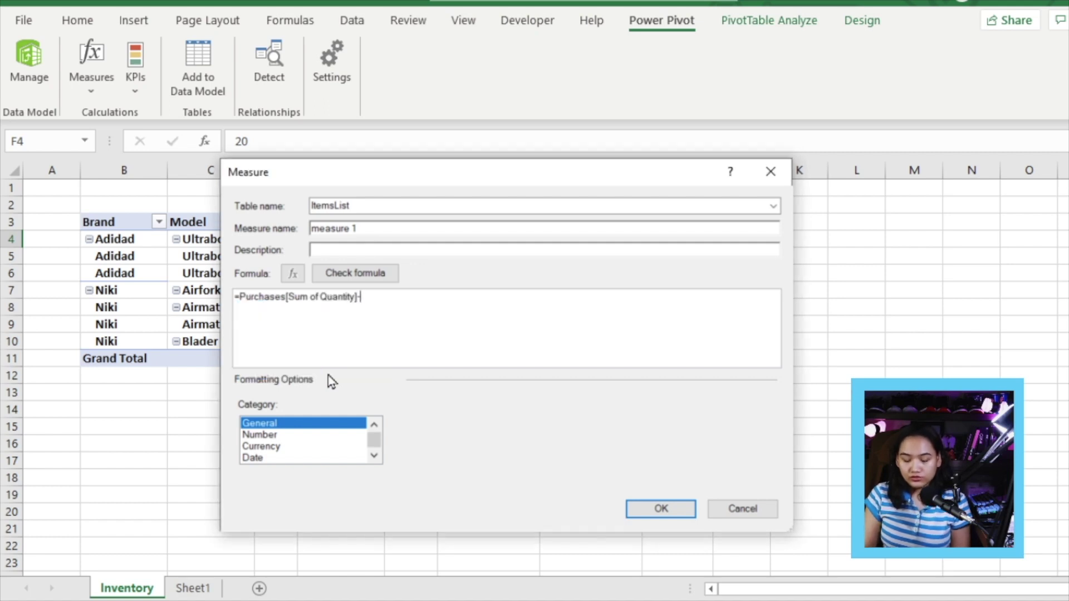
pyautogui.write('-sal')
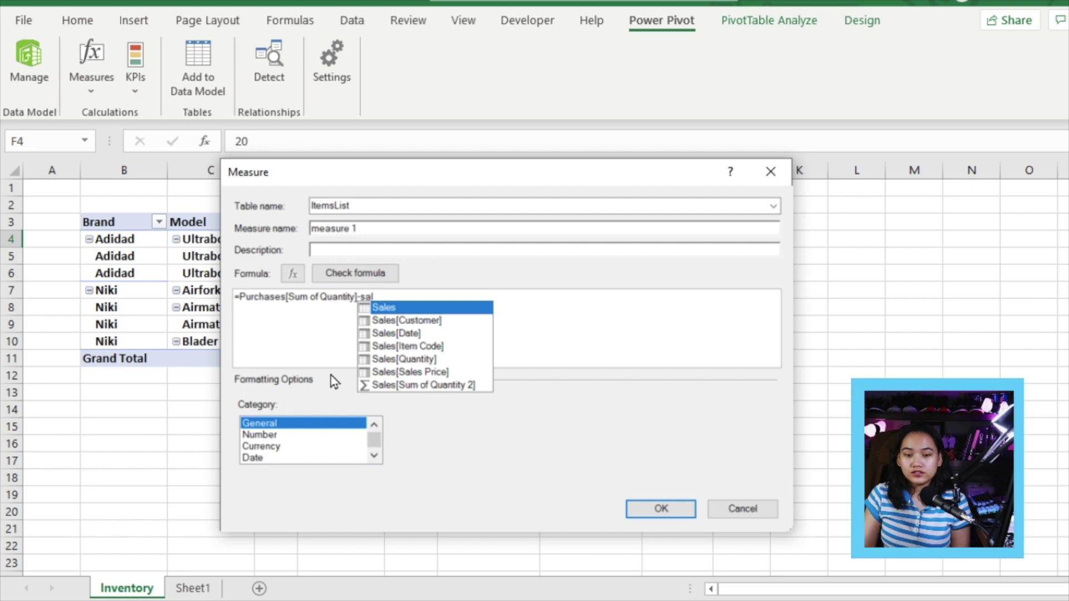
pyautogui.doubleClick(430, 385)
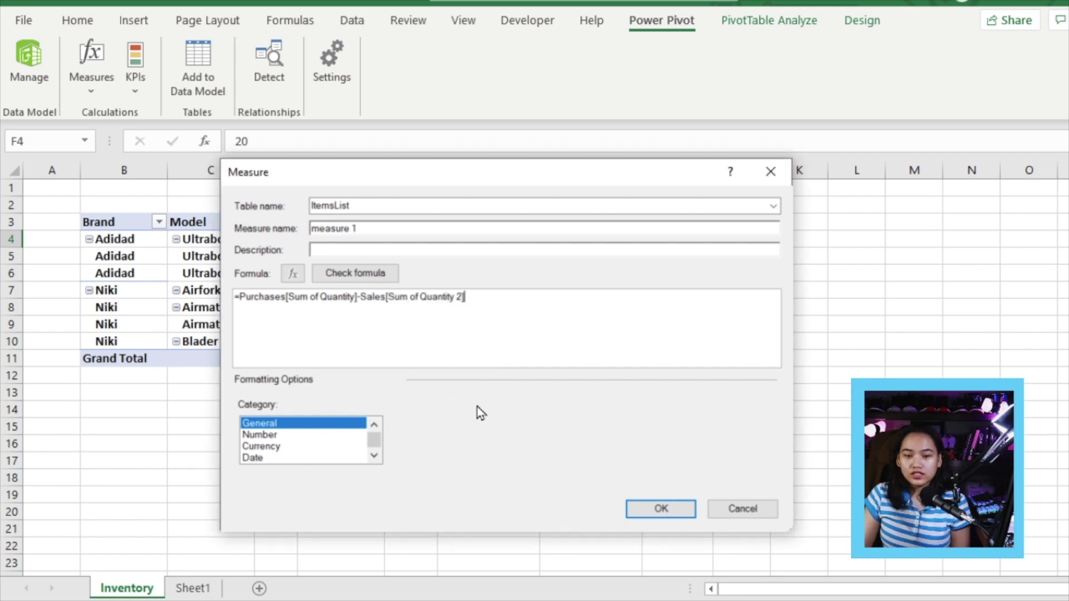
pyautogui.click(659, 508)
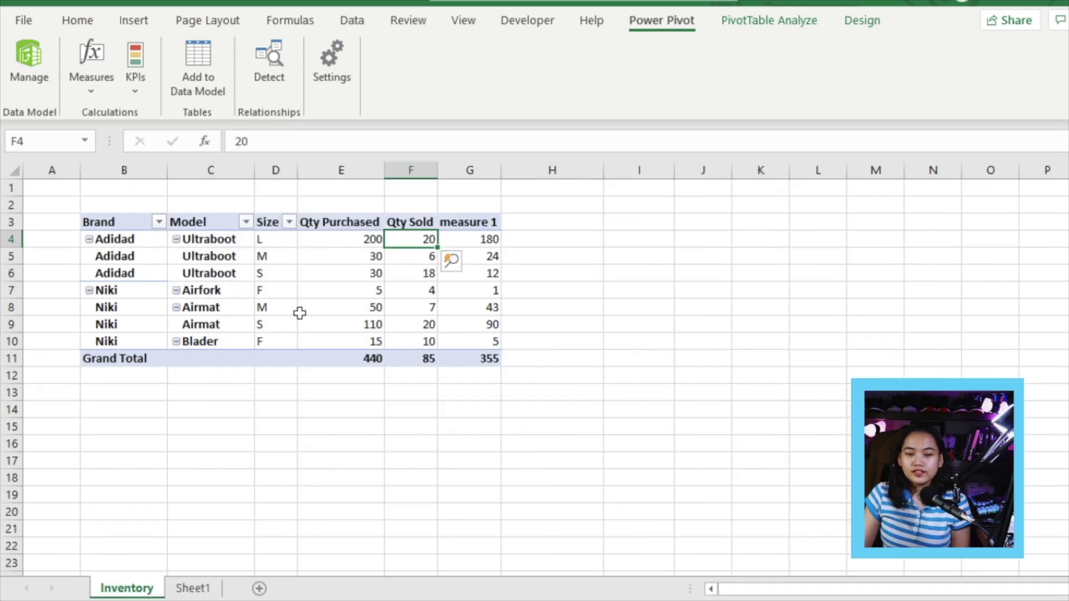
# Rename the measure 1 column header to Current Stock in Value Field Settings.
pyautogui.click(475, 237)
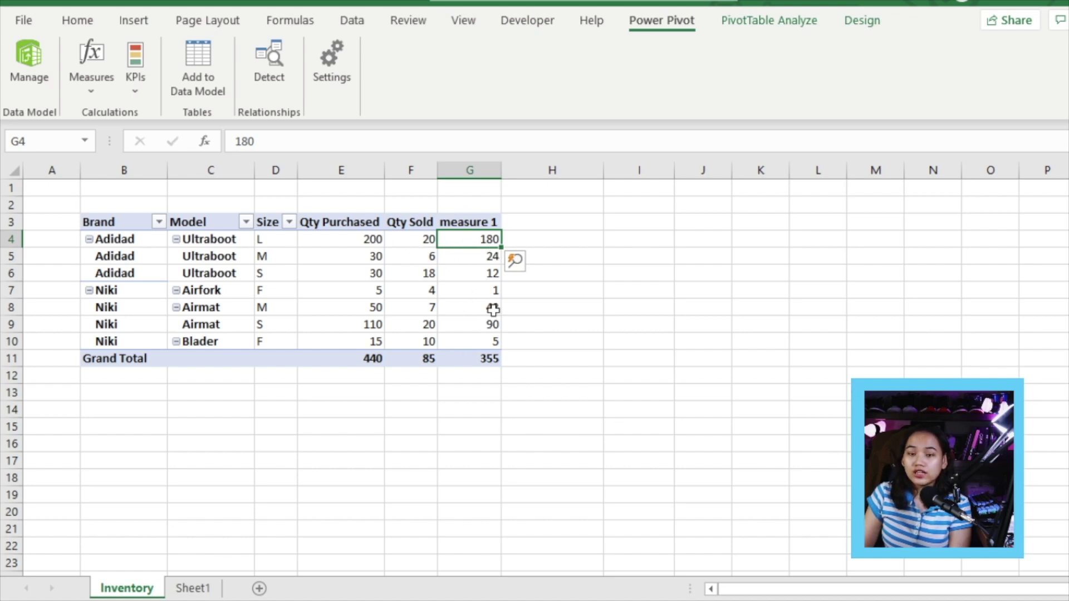
pyautogui.doubleClick(463, 223)
pyautogui.write('Current Stock')
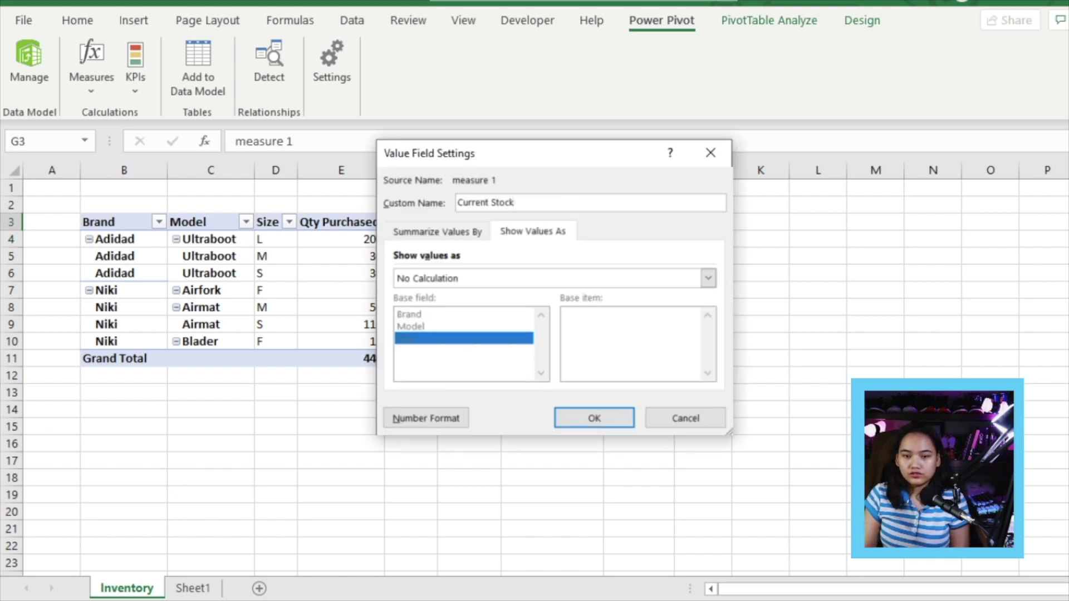
pyautogui.click(564, 420)
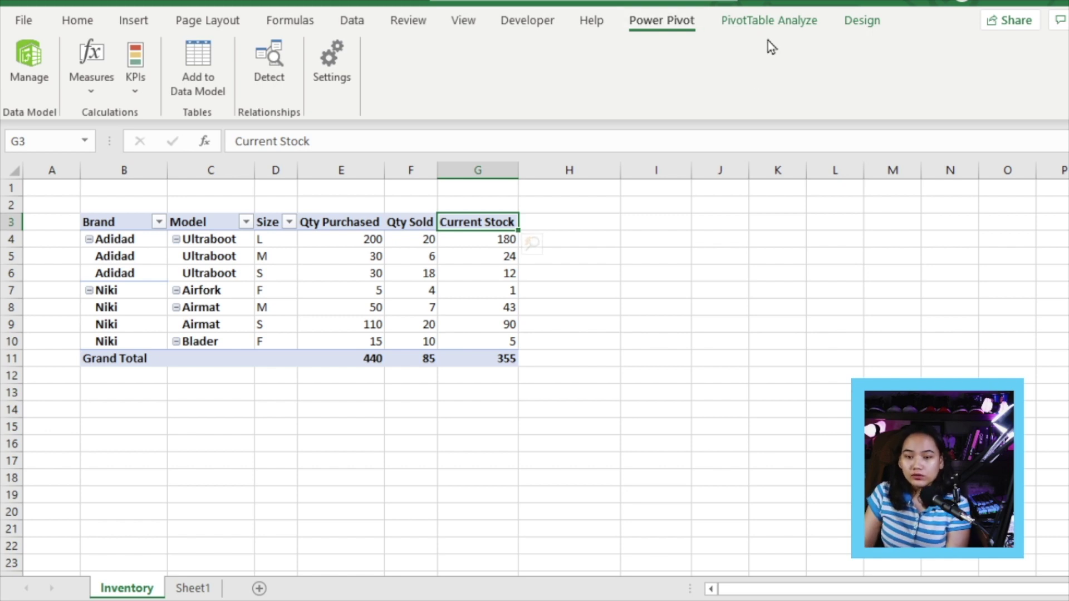
# Insert a Purchases Date timeline and place it below the PivotTable.
pyautogui.click(770, 22)
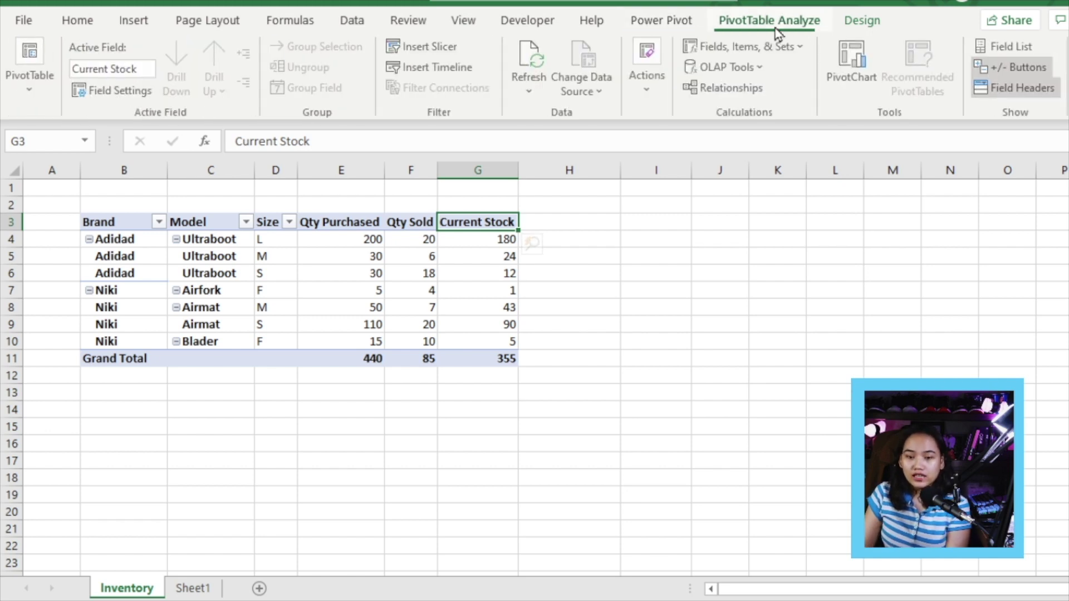
pyautogui.click(455, 75)
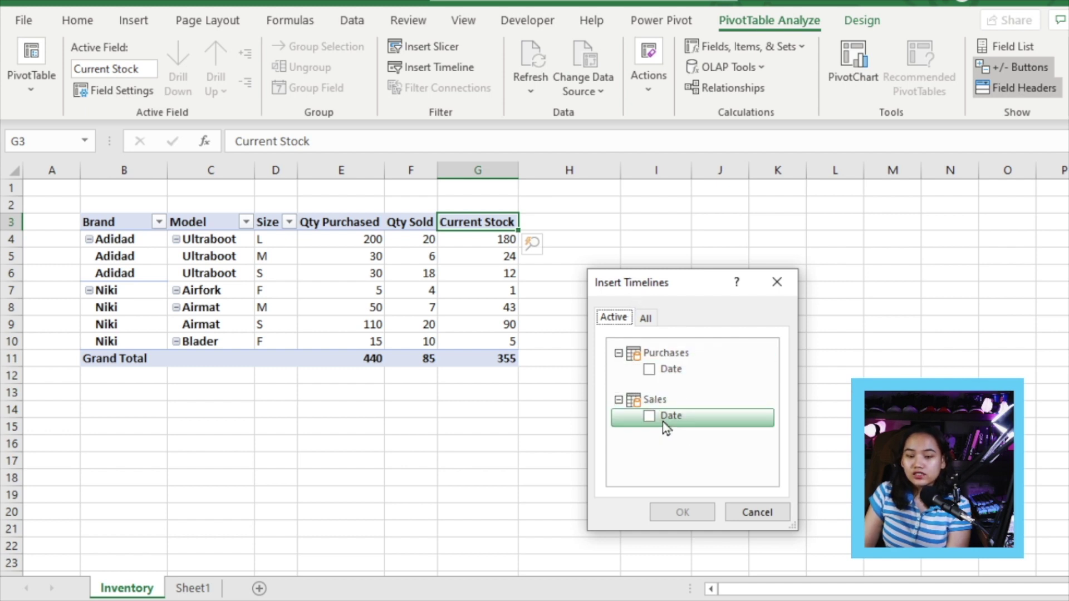
pyautogui.click(650, 372)
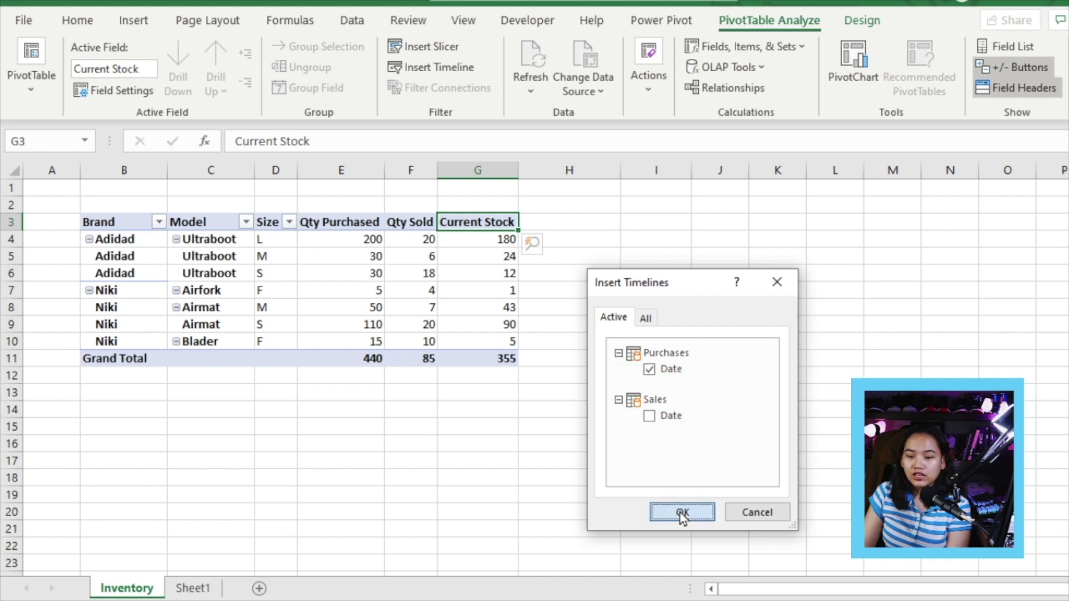
pyautogui.click(680, 514)
pyautogui.moveTo(585, 343); pyautogui.dragTo(303, 406)
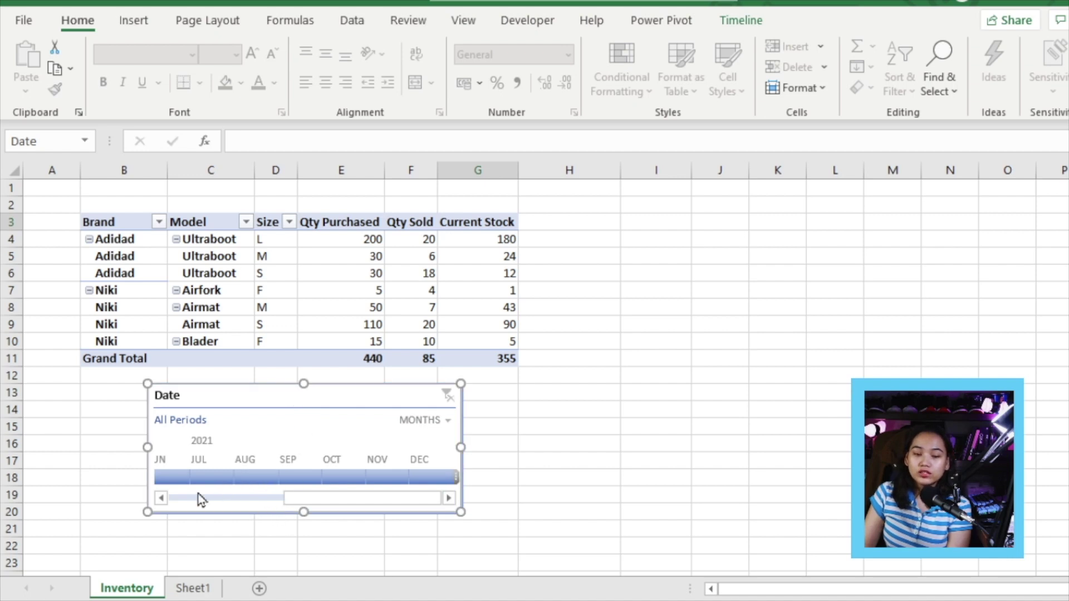
pyautogui.moveTo(326, 499); pyautogui.dragTo(211, 499)
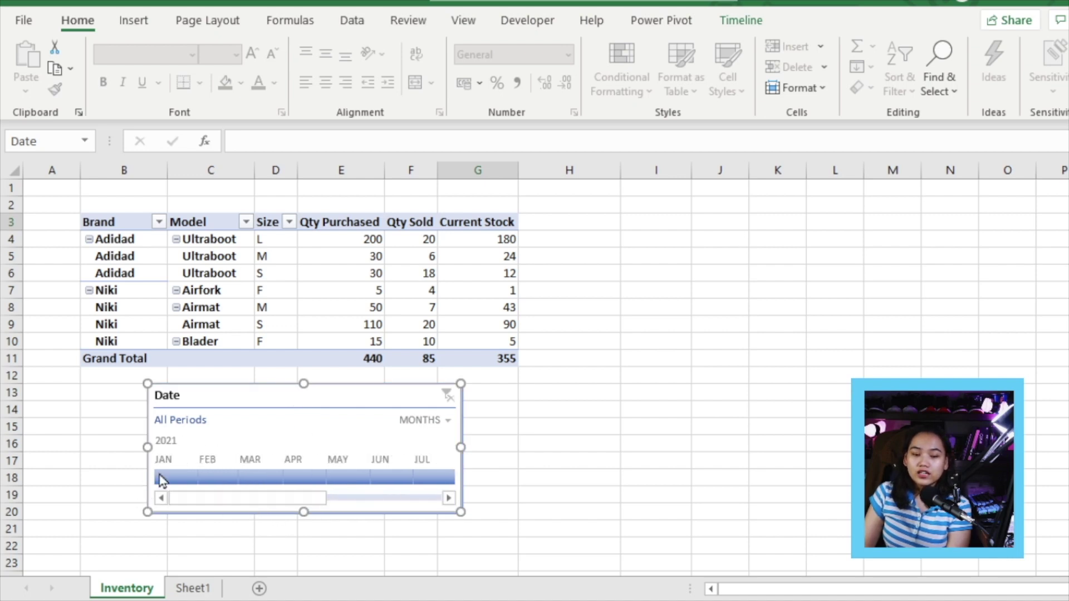
# Test the timeline with January and February 2021 filters, then clear the filter.
pyautogui.click(177, 476)
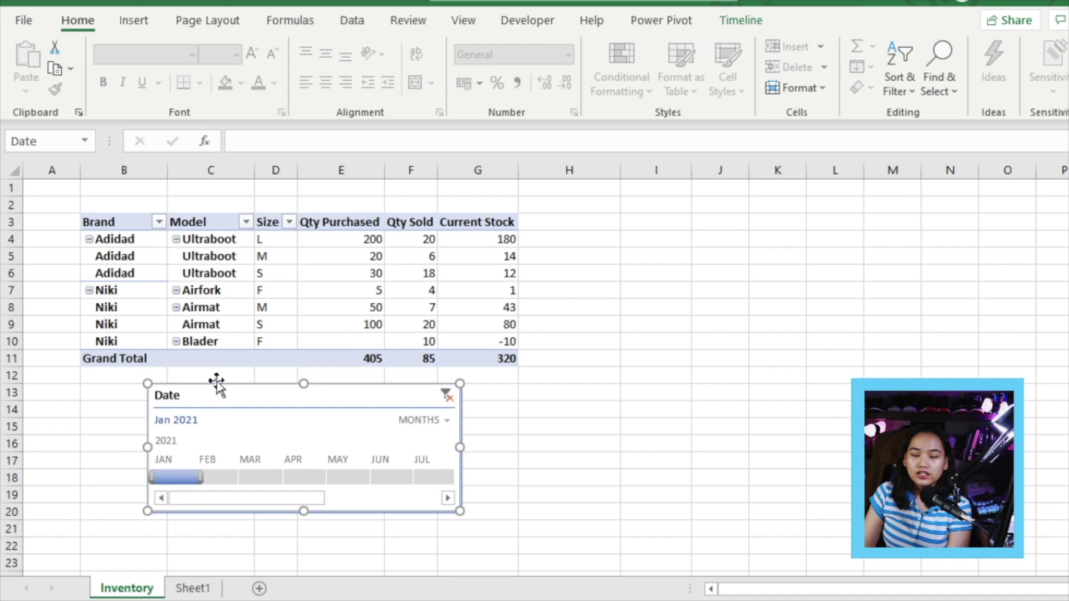
pyautogui.click(218, 478)
pyautogui.click(181, 478)
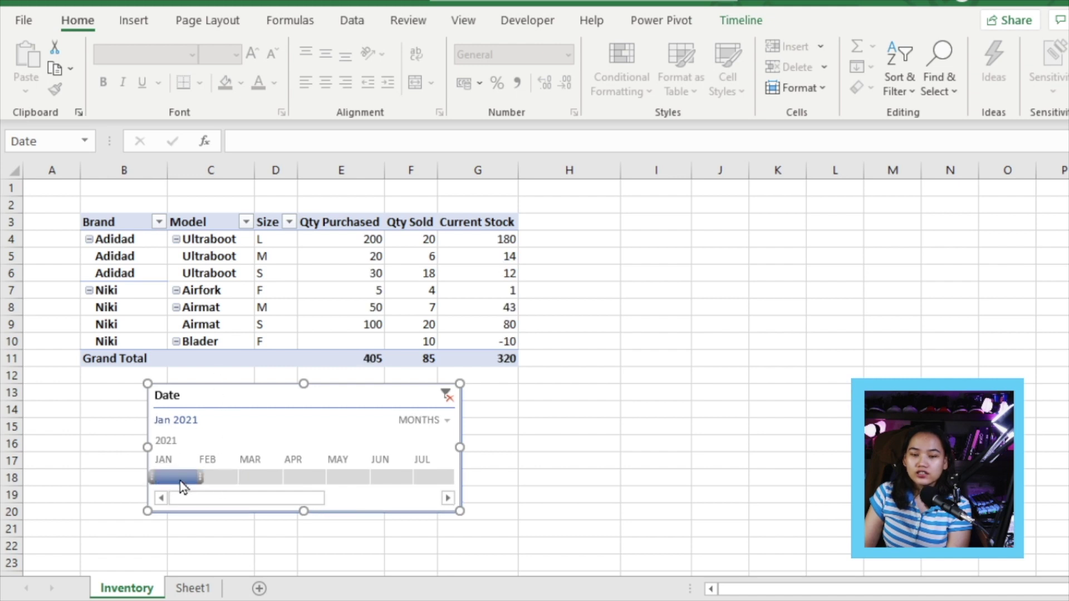
pyautogui.click(223, 479)
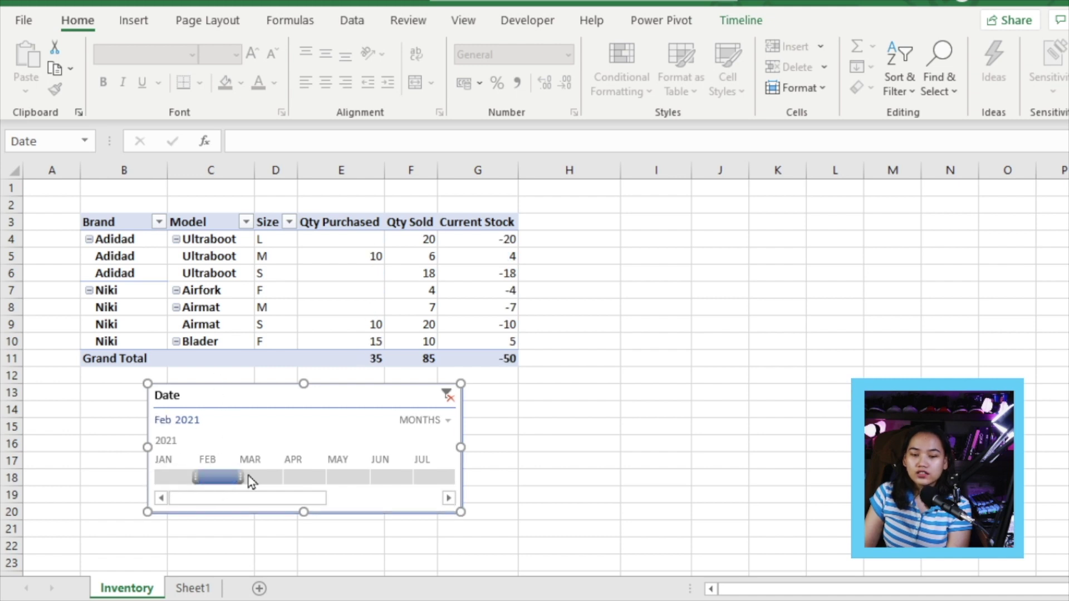
pyautogui.click(446, 396)
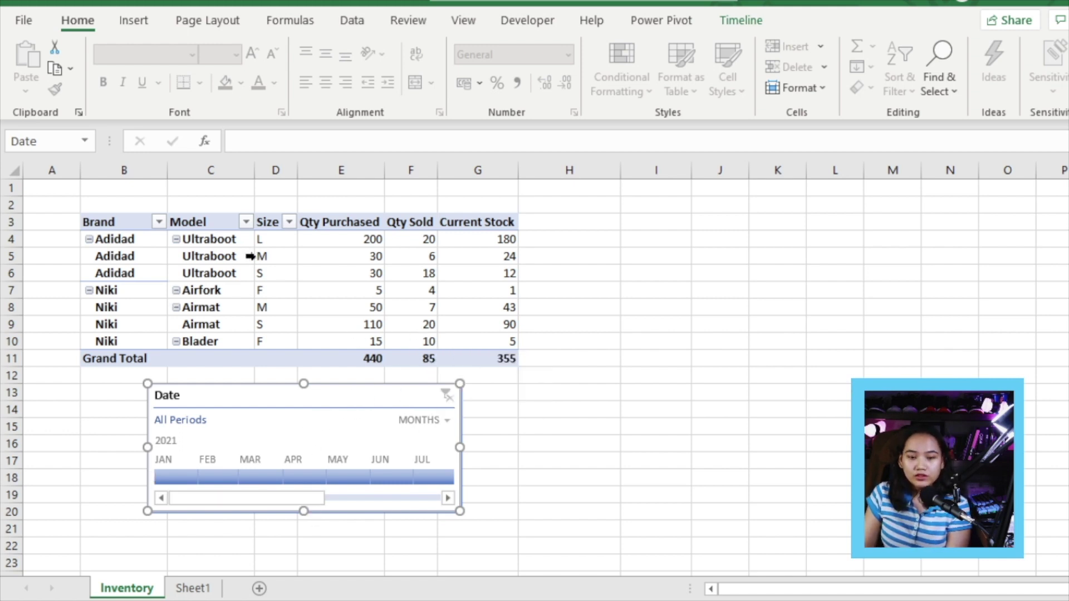
# Save the inventory workbook and open the Sales List workbook.
pyautogui.click(342, 243)
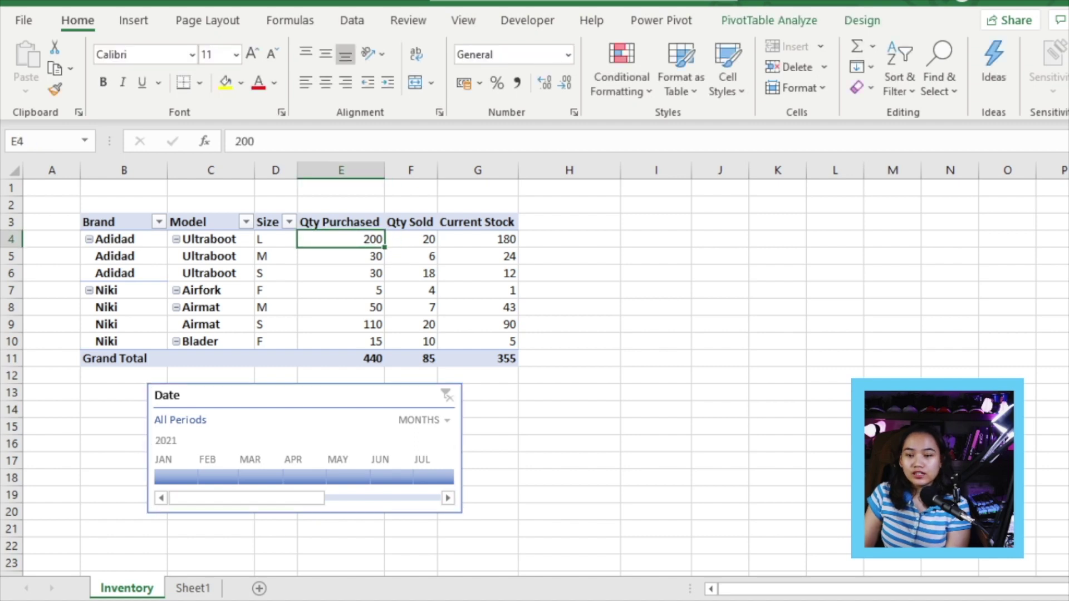
pyautogui.hotkey('ctrl', 's')
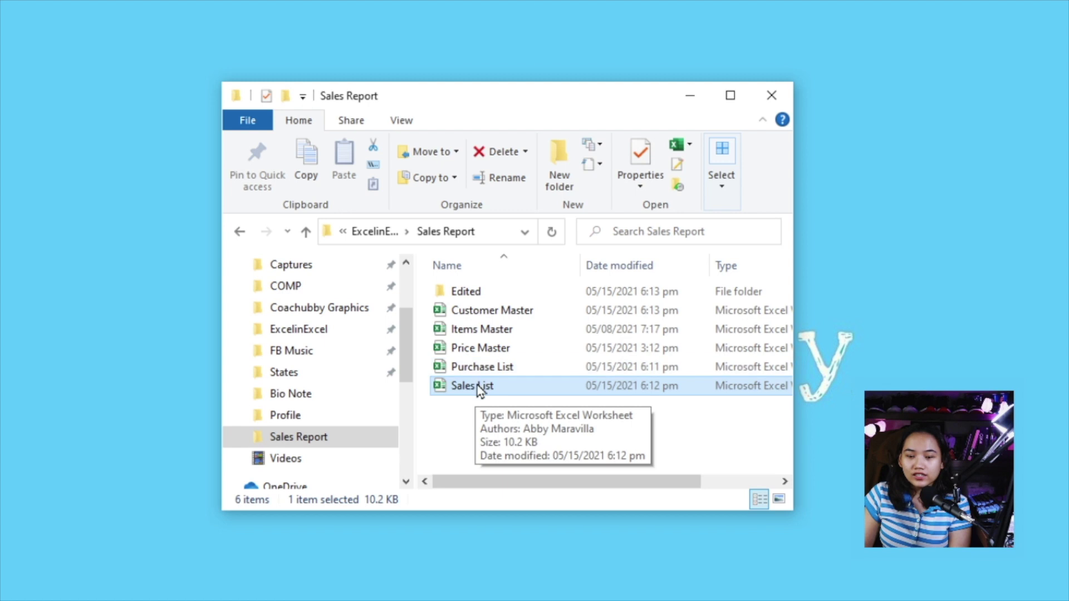
pyautogui.doubleClick(477, 385)
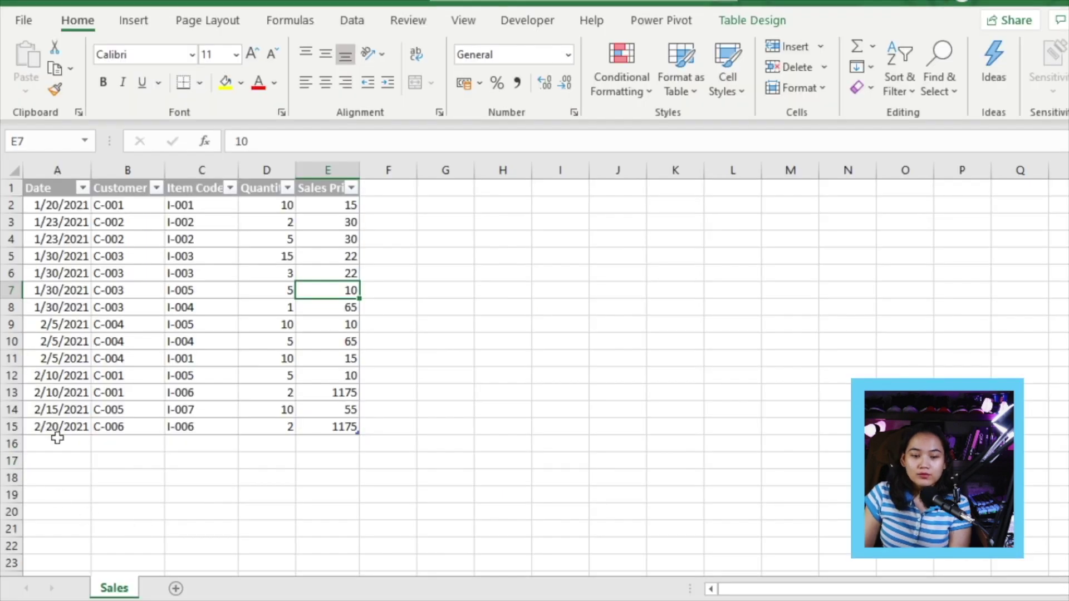
# Enter a 3/1/2021 sale row with the customer code, I-001, 5 units at 15, then reopen Report.
pyautogui.click(57, 438)
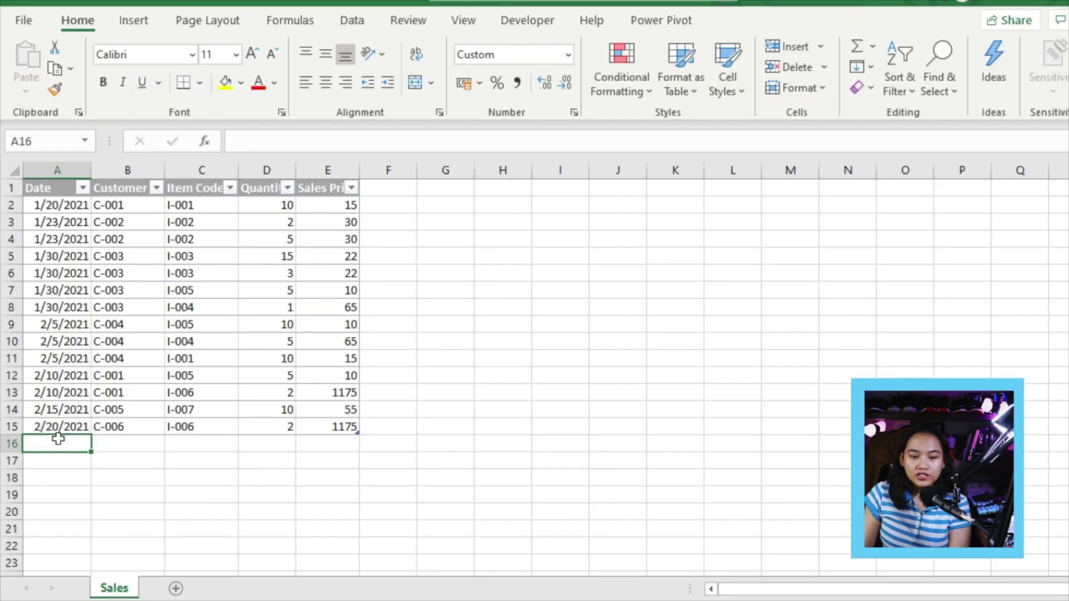
pyautogui.write('3/1')
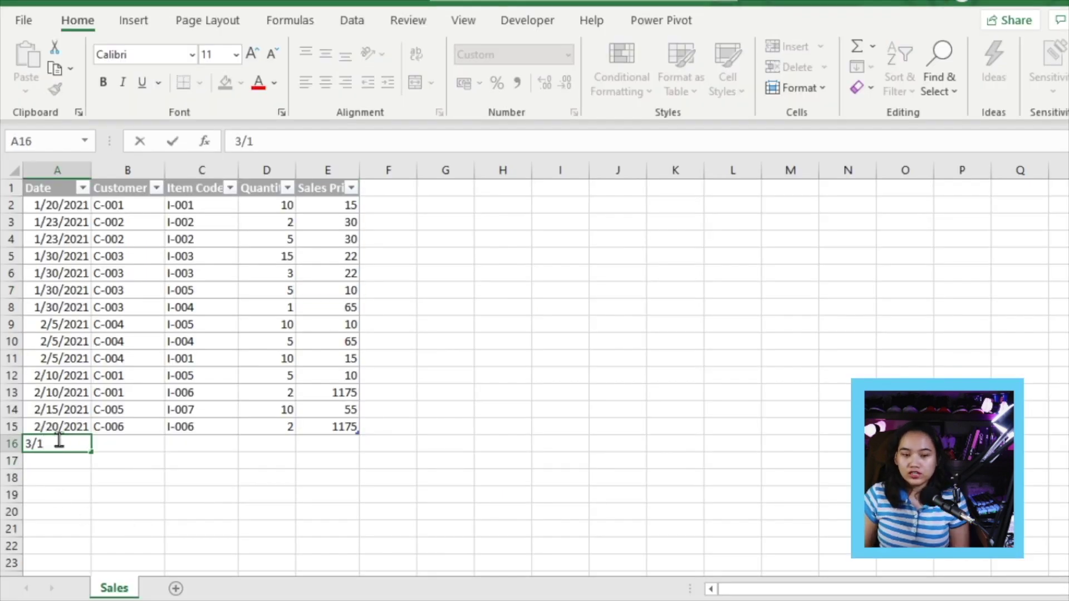
pyautogui.press('Tab')
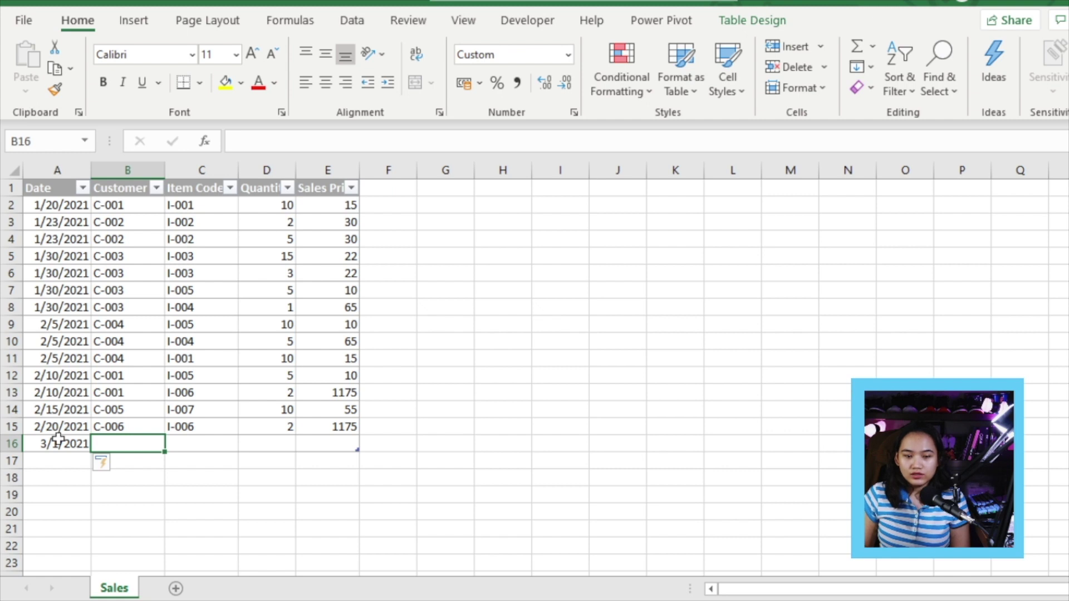
pyautogui.write('C')
pyautogui.press('Up')
pyautogui.hotkey('ctrl', 'c')
pyautogui.press('Down')
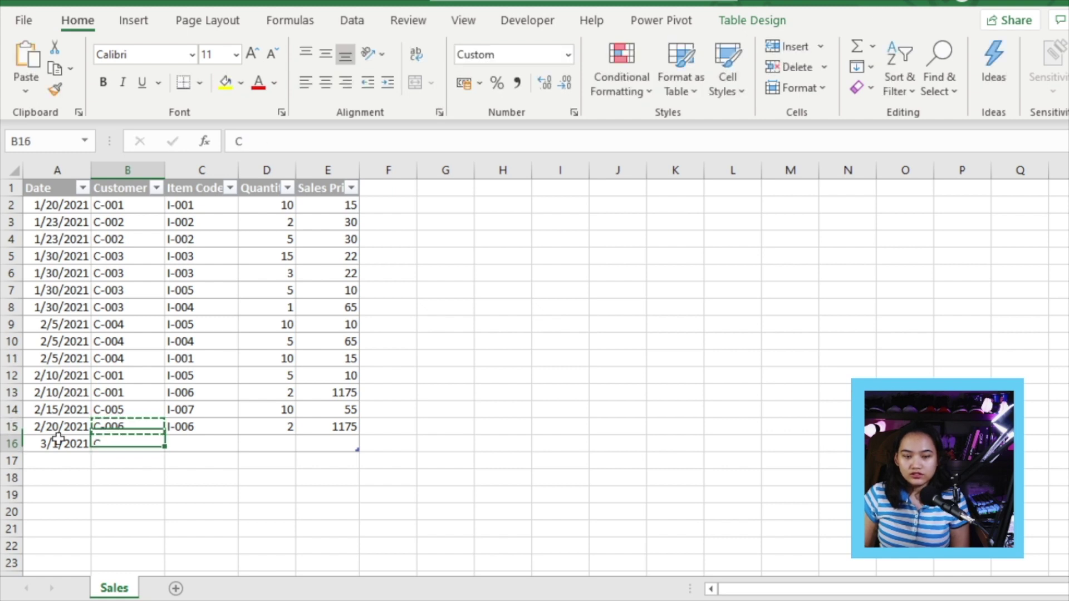
pyautogui.hotkey('ctrl', 'v')
pyautogui.press('Tab')
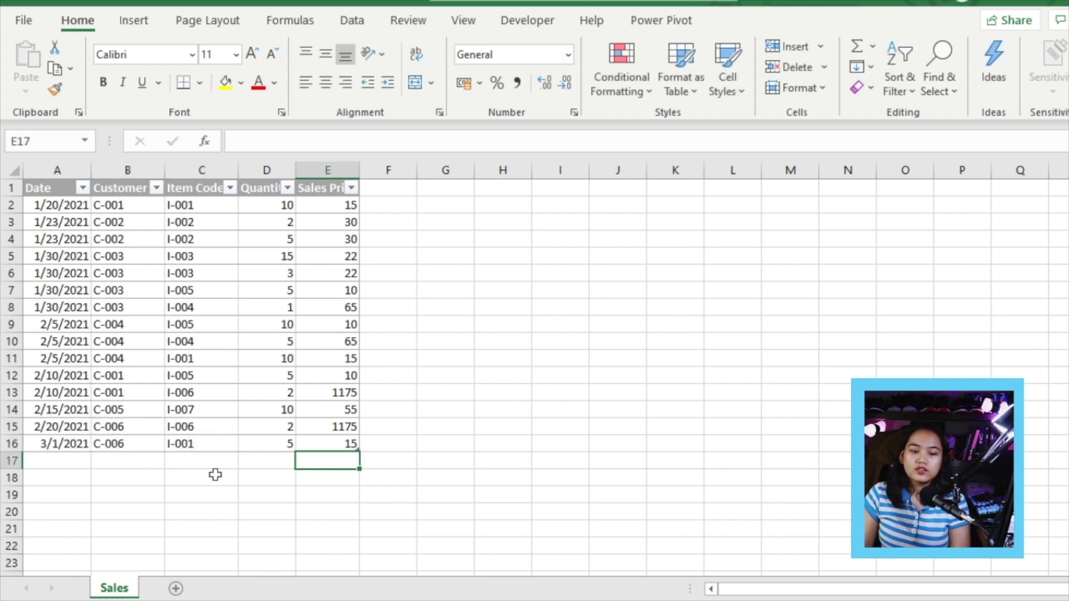
pyautogui.click(191, 427)
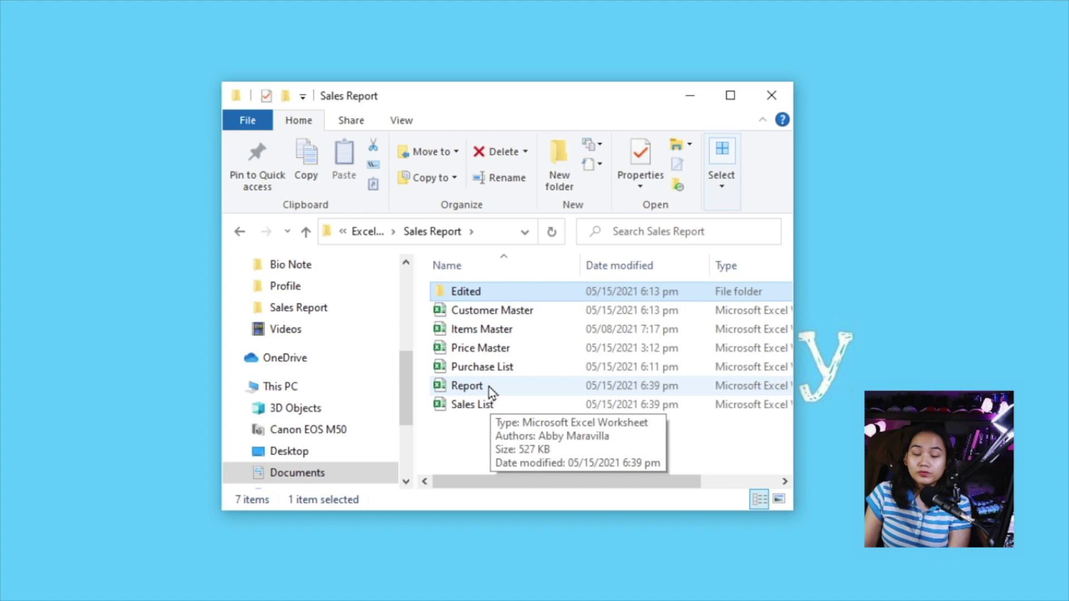
pyautogui.doubleClick(501, 388)
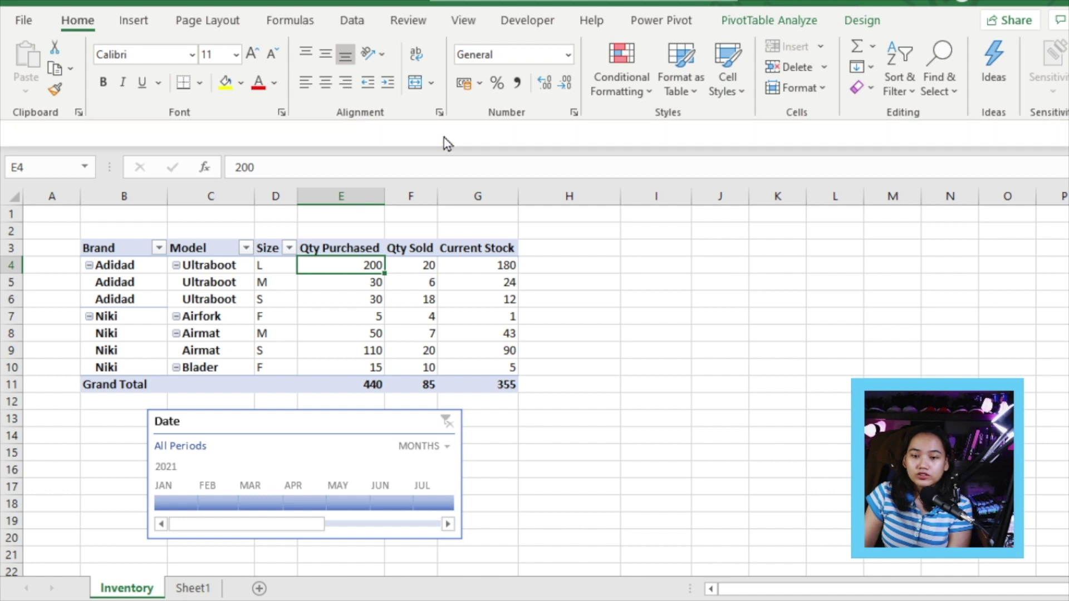
# Enable content and refresh the PivotTable so Qty Sold totals 90 and Current Stock 350.
pyautogui.click(443, 139)
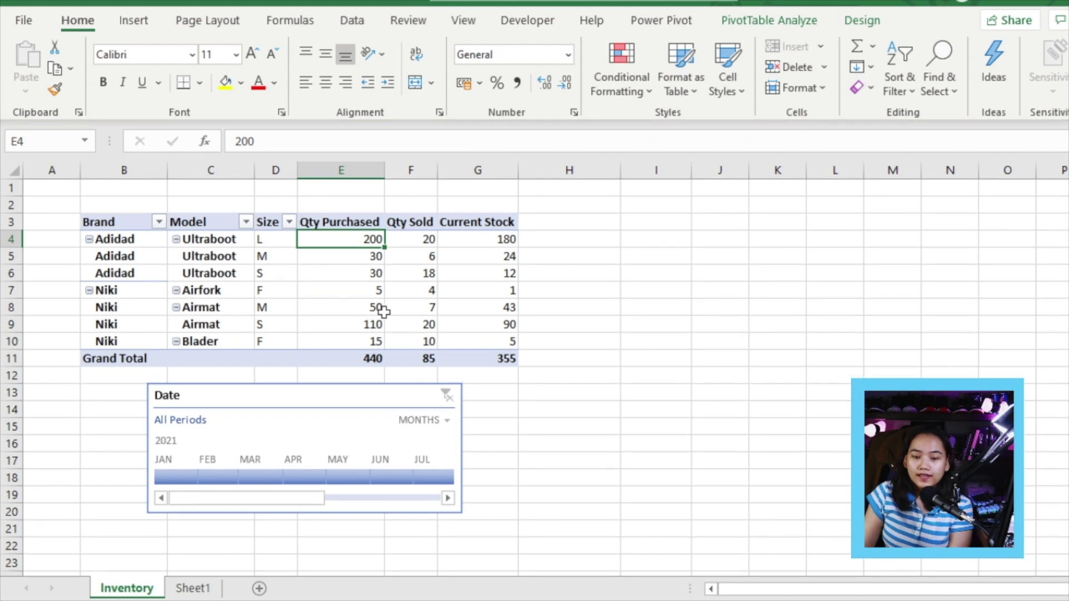
pyautogui.rightClick(344, 238)
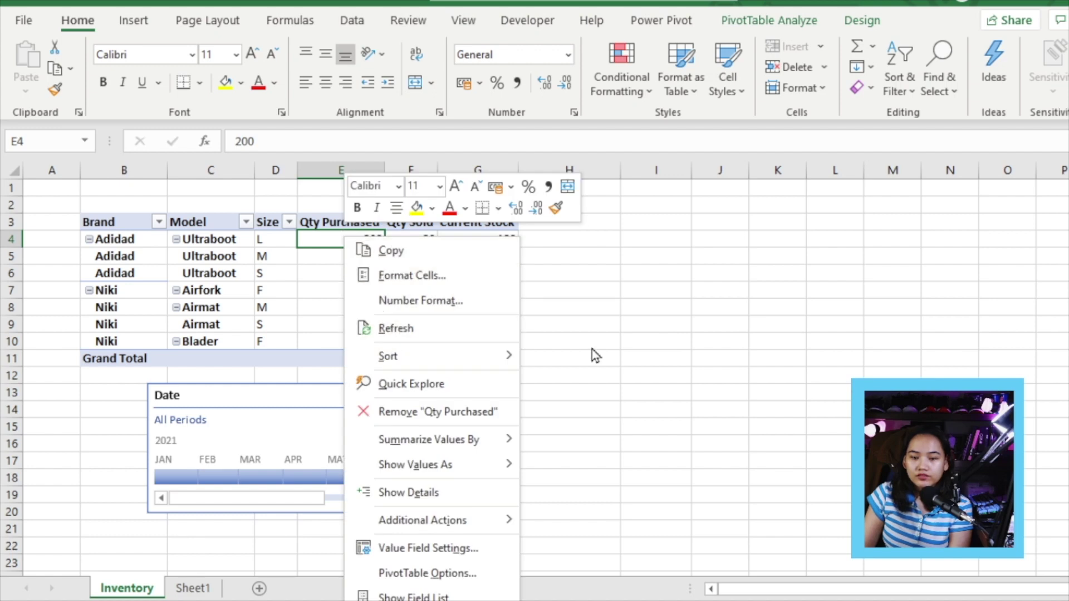
pyautogui.click(389, 334)
pyautogui.rightClick(344, 238)
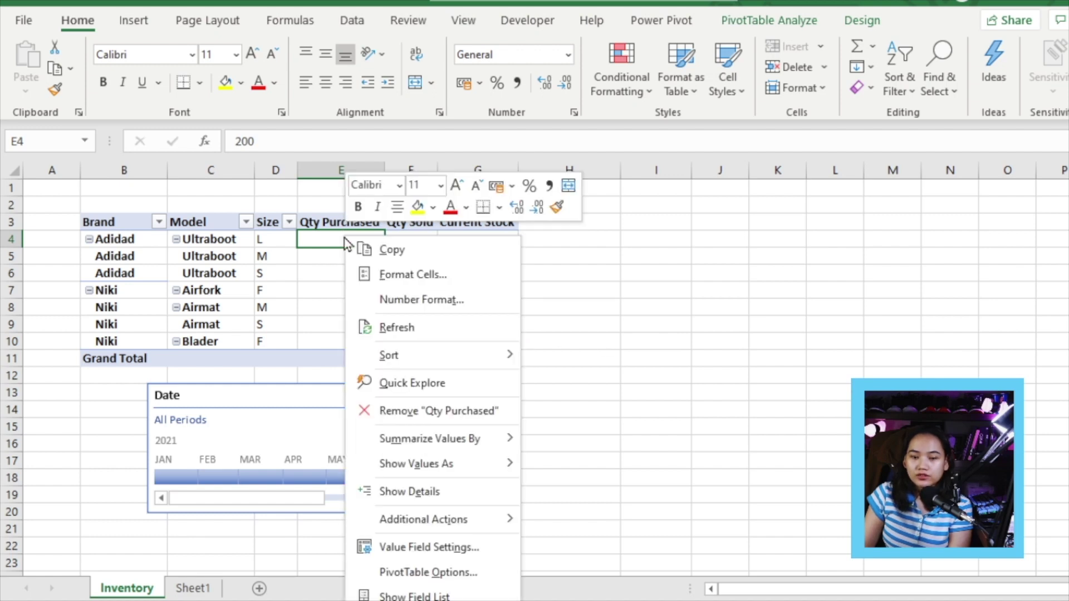
pyautogui.click(402, 323)
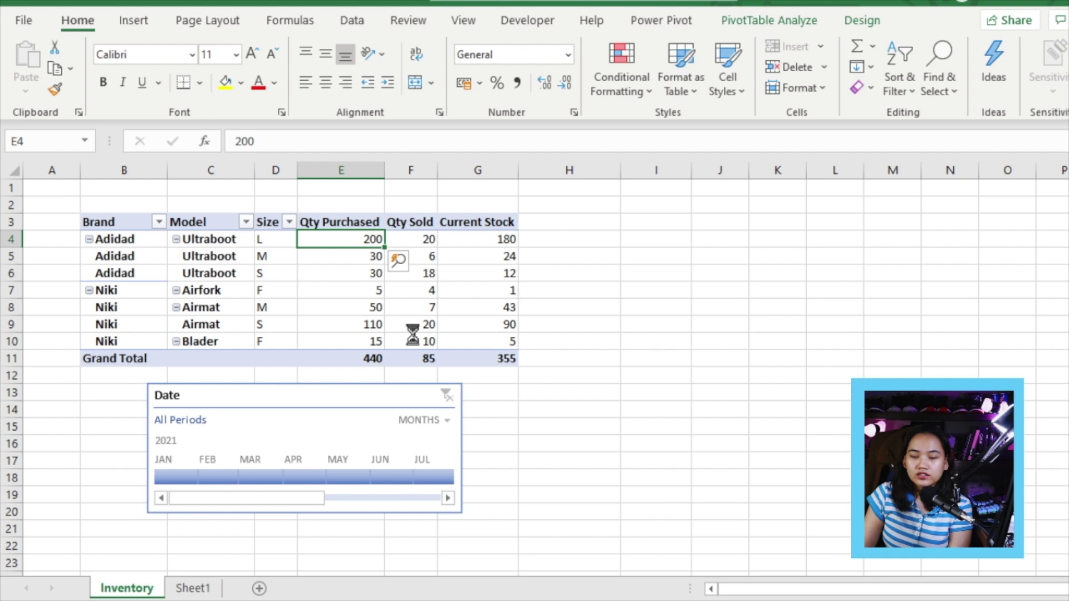
pyautogui.click(499, 374)
pyautogui.click(503, 359)
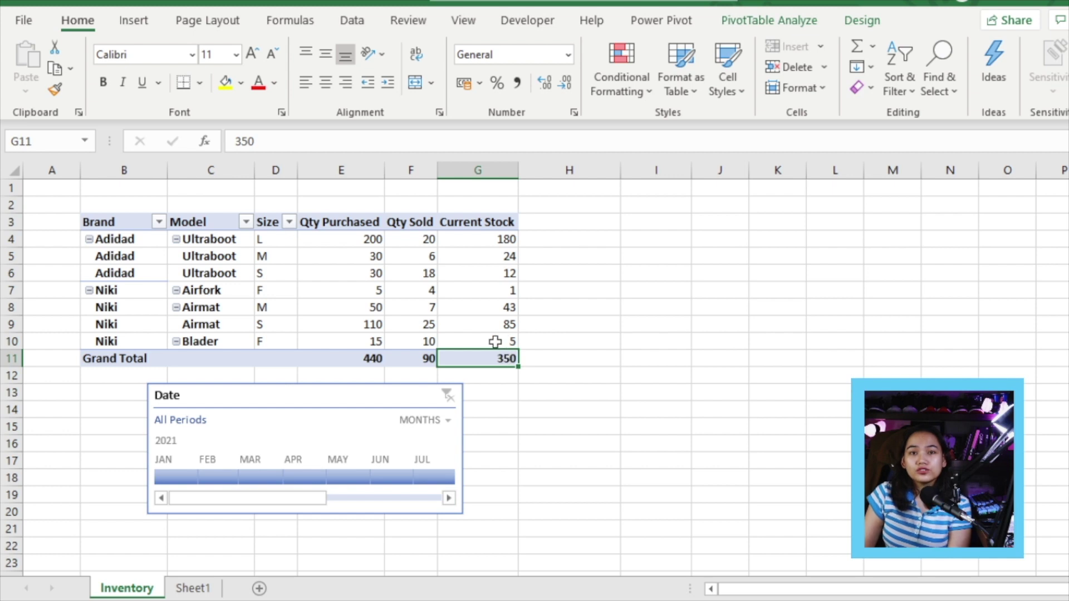
pyautogui.moveTo(495, 341)
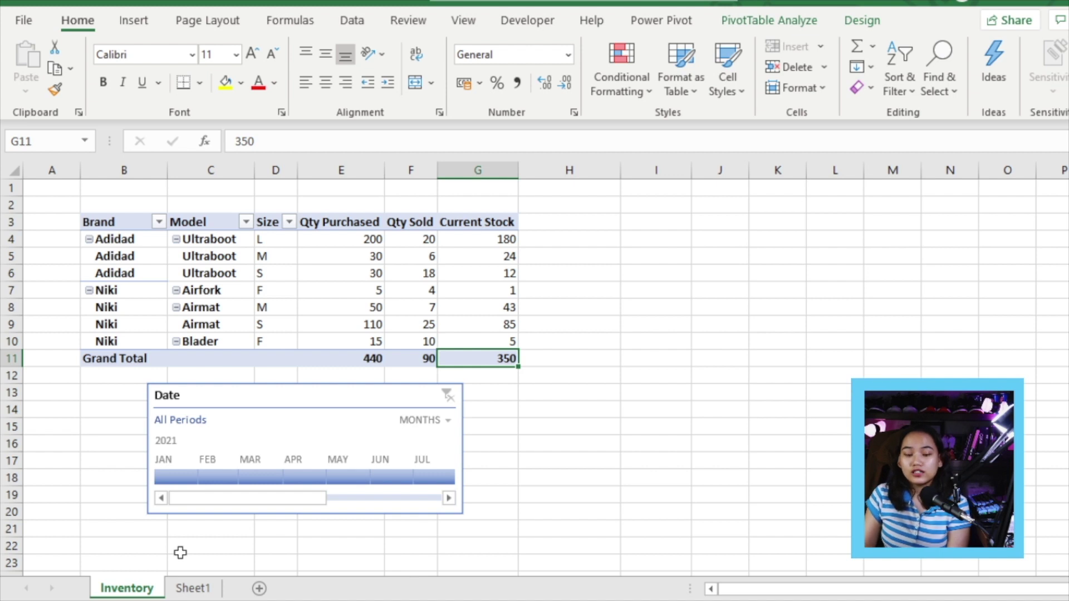
pyautogui.moveTo(52, 586)
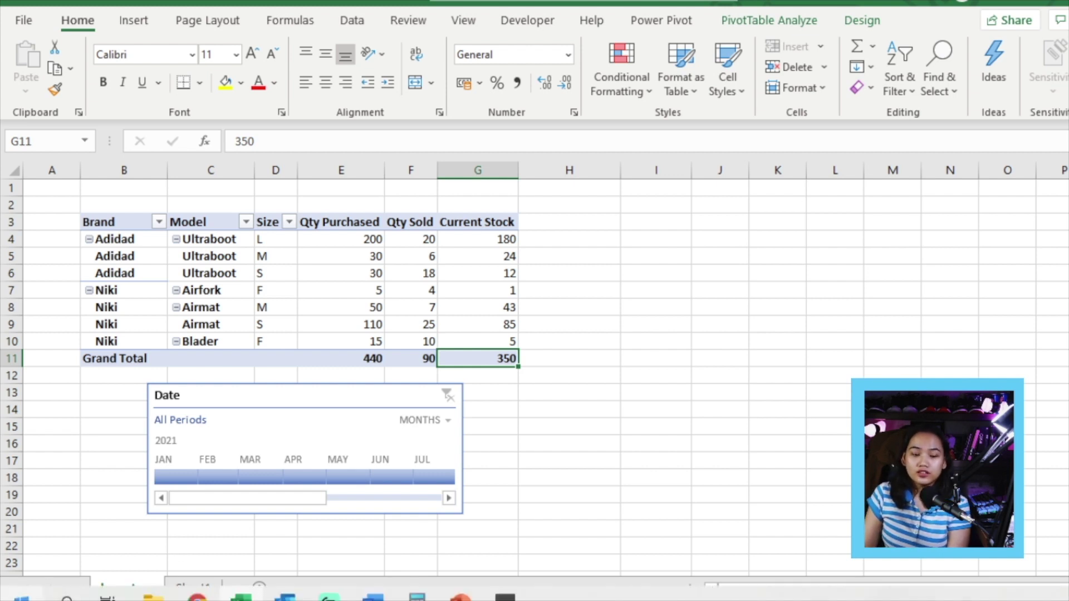